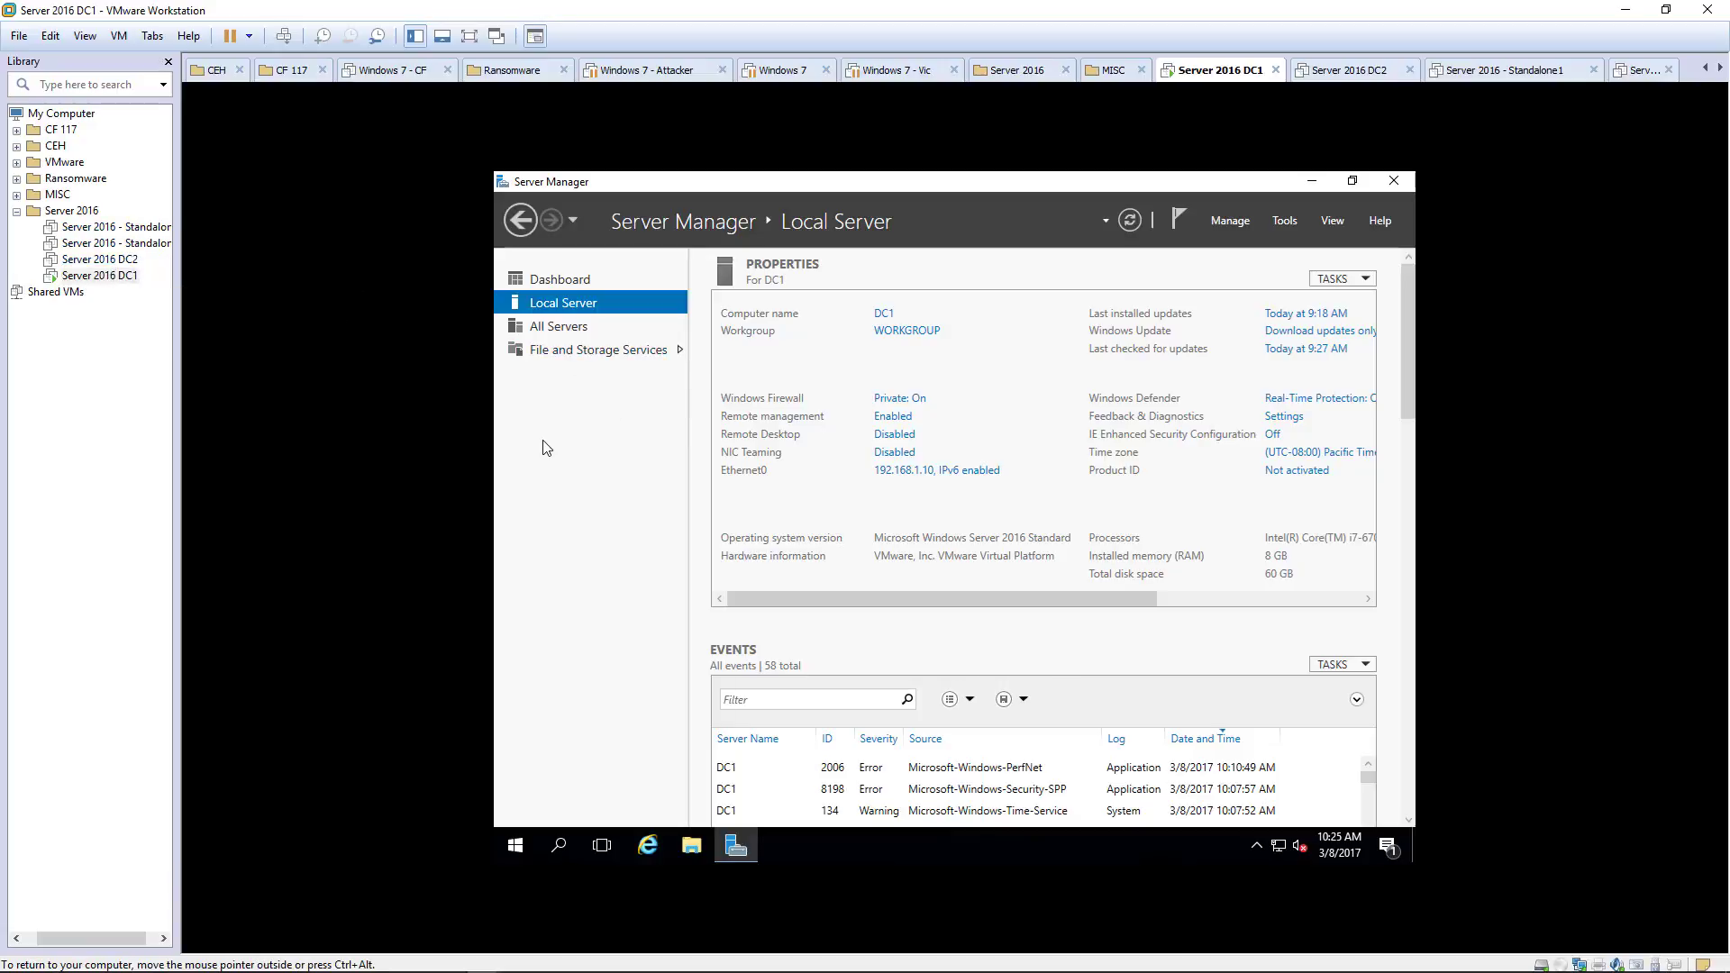
Step: Launch the Add Roles and Features Wizard and advance to the Server Roles page
{"action": "left_click", "coordinate": [1234, 221]}
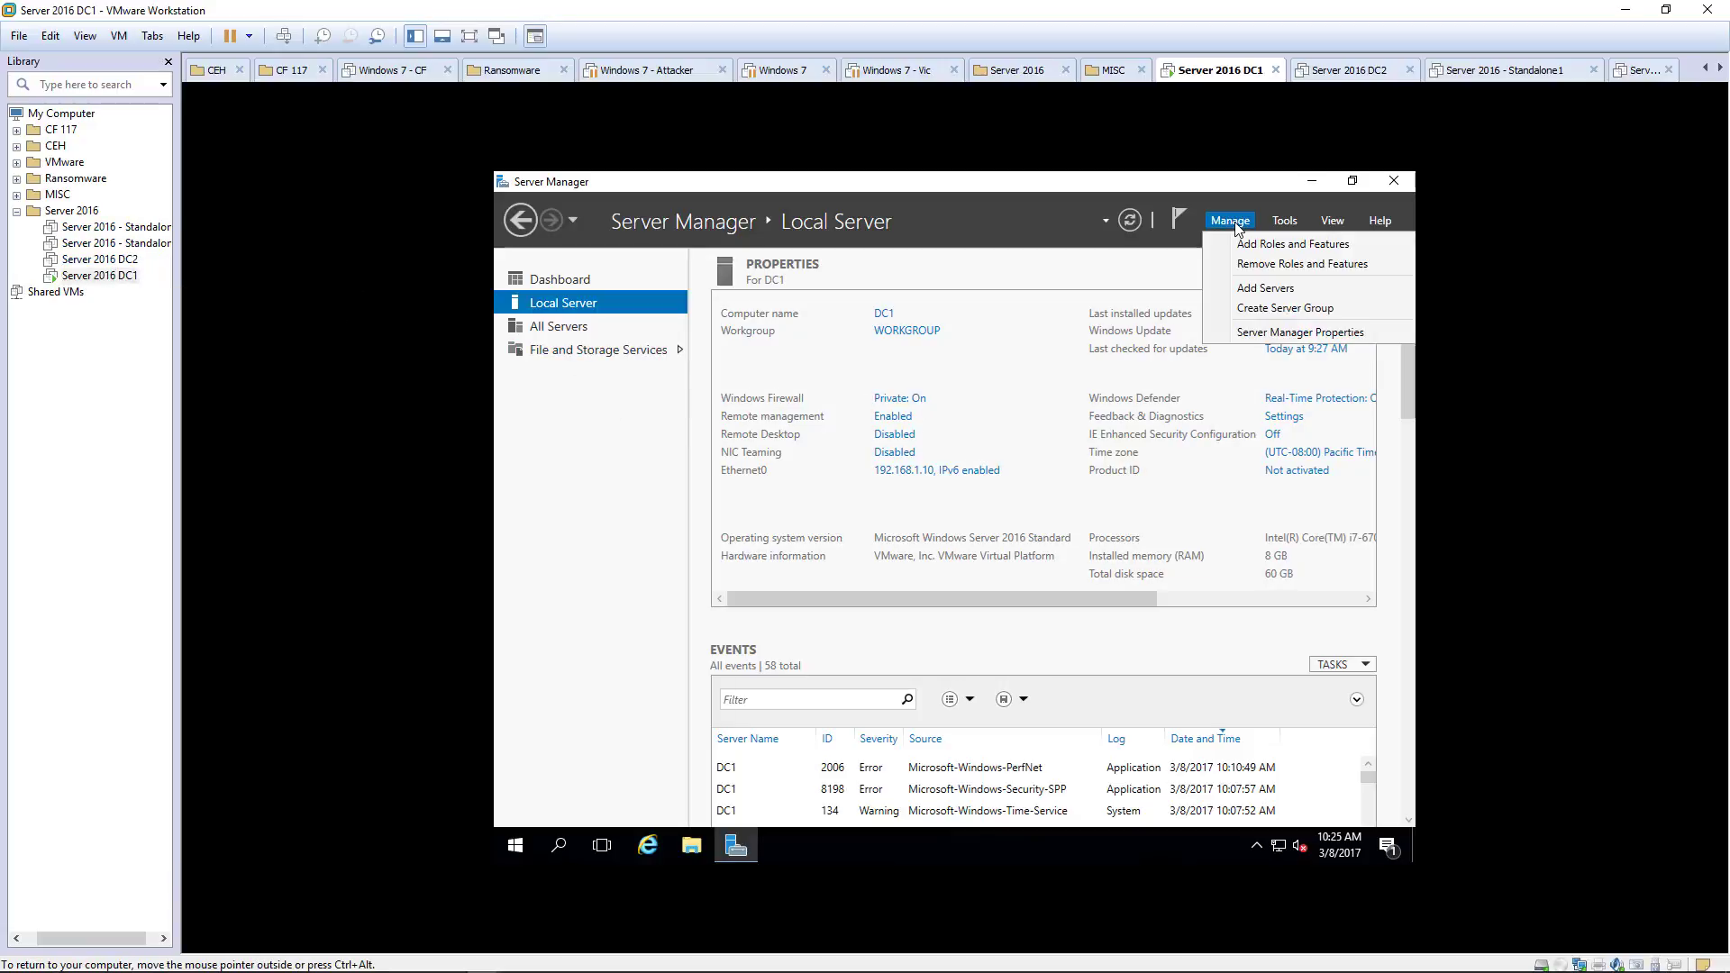
{"action": "left_click", "coordinate": [1255, 244]}
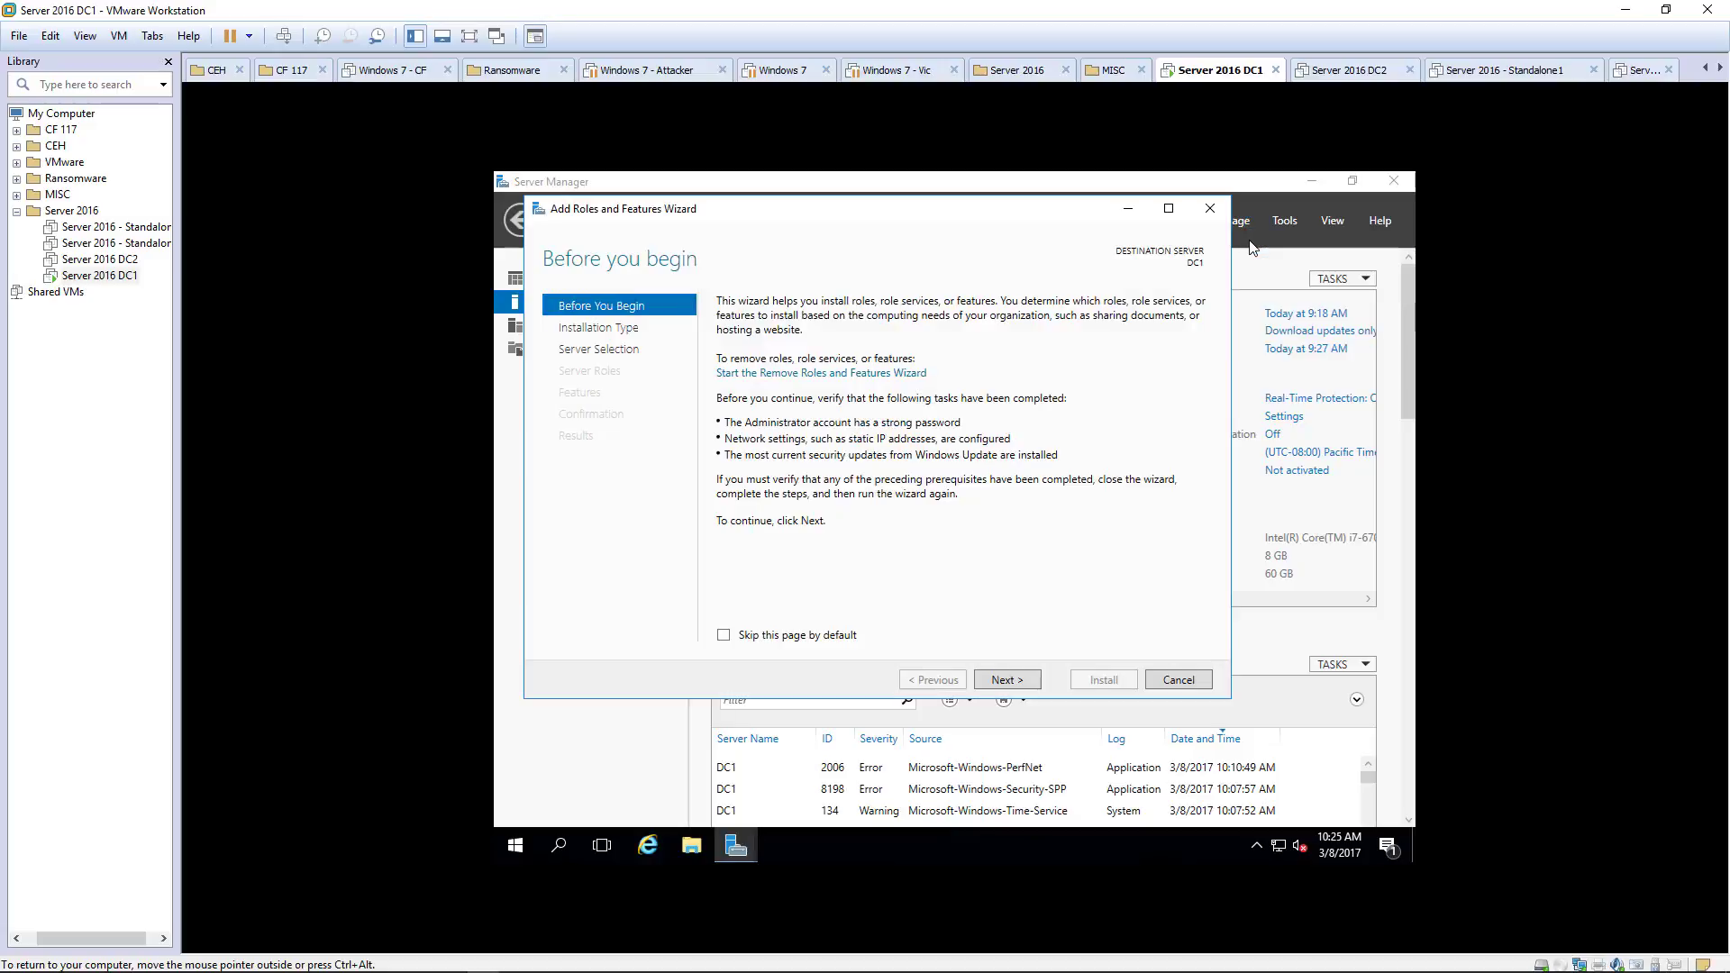
{"action": "left_click", "coordinate": [1000, 681]}
{"action": "left_click", "coordinate": [1000, 681]}
{"action": "left_click", "coordinate": [1000, 681]}
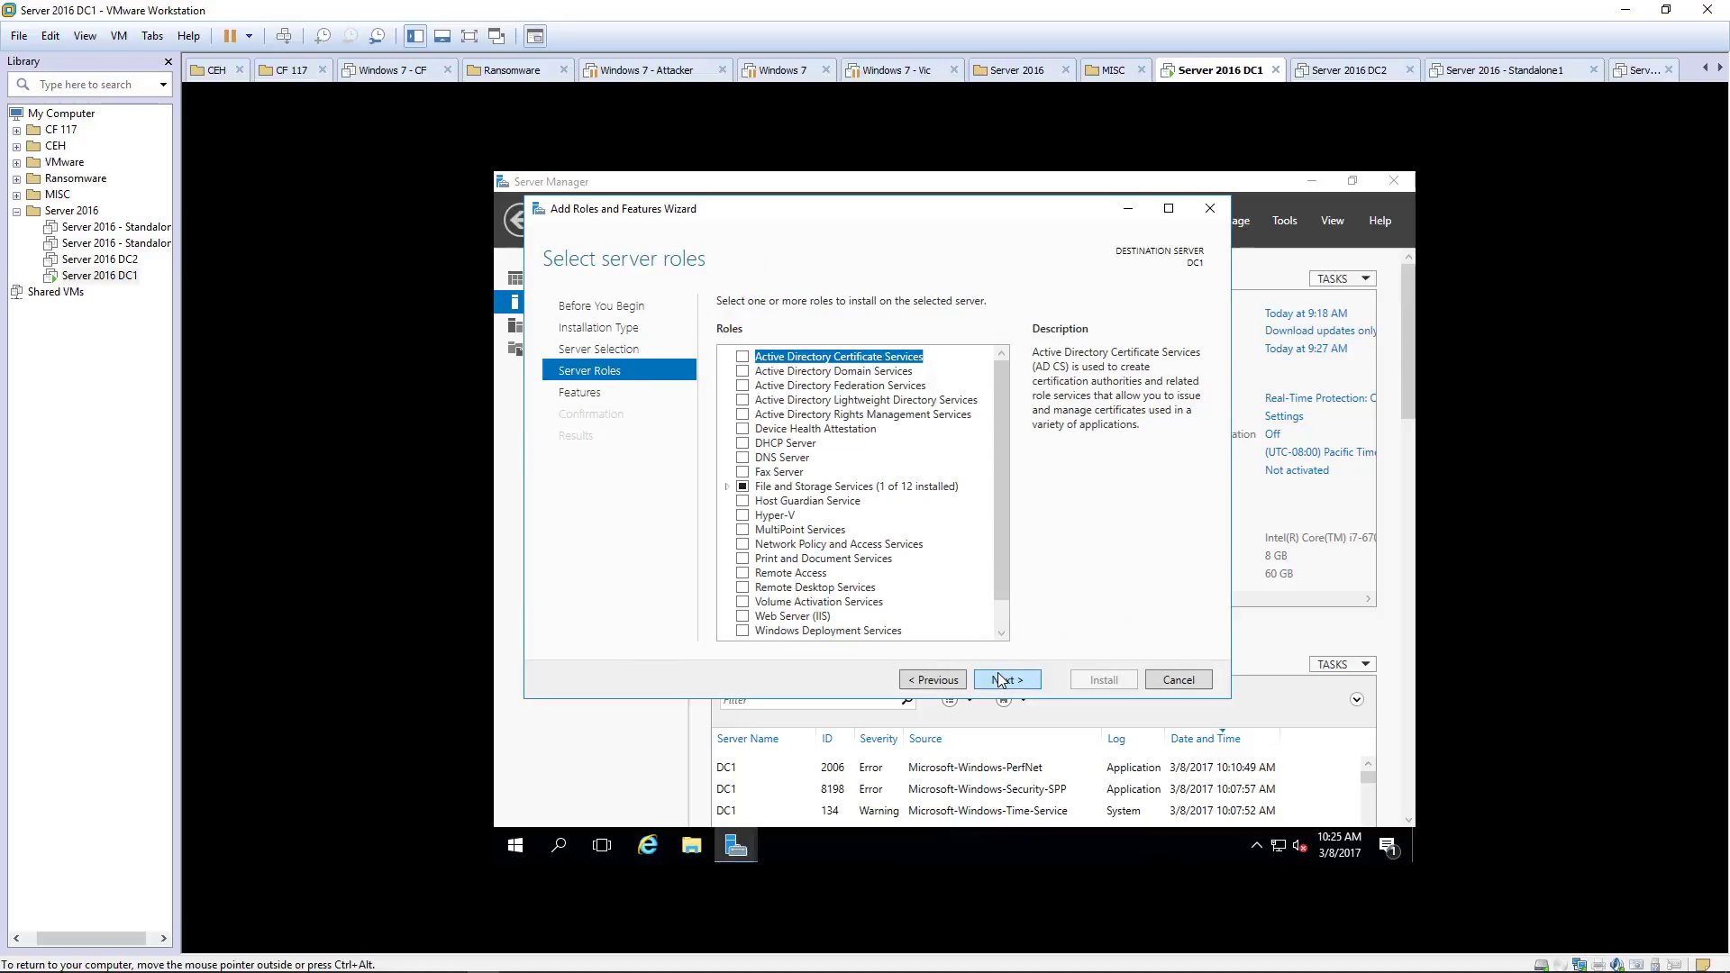
Step: Select Active Directory Domain Services with its required management tools and continue toward confirmation
{"action": "left_click", "coordinate": [827, 372]}
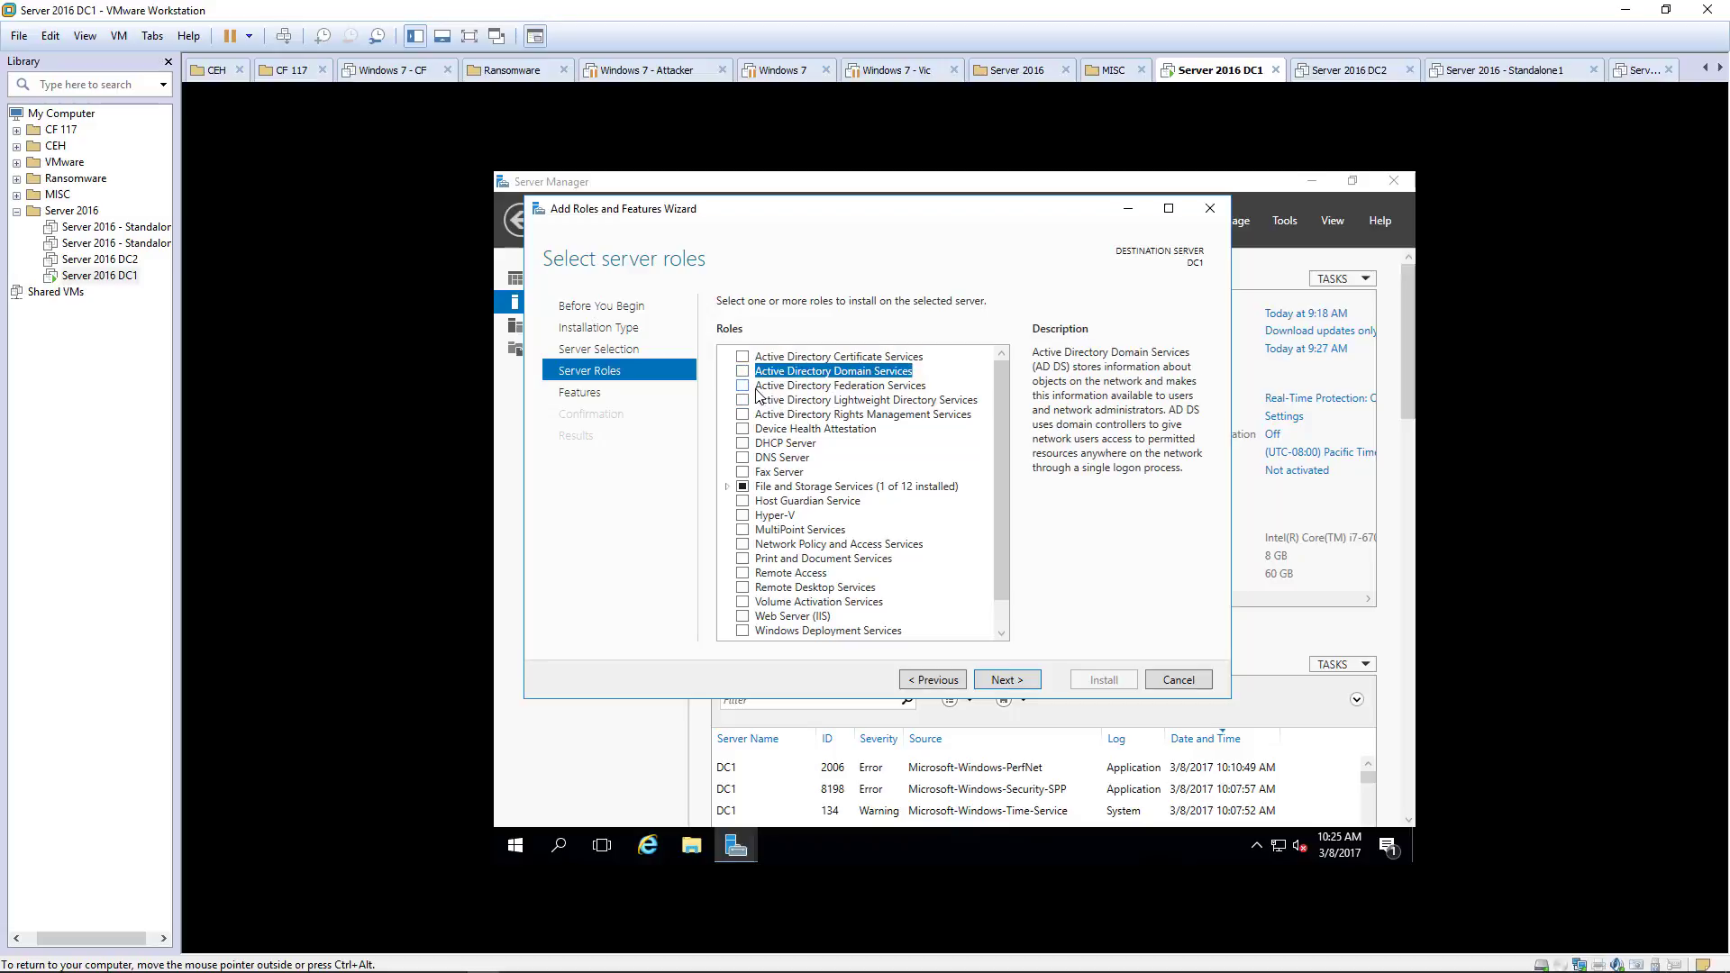
{"action": "left_click", "coordinate": [742, 371]}
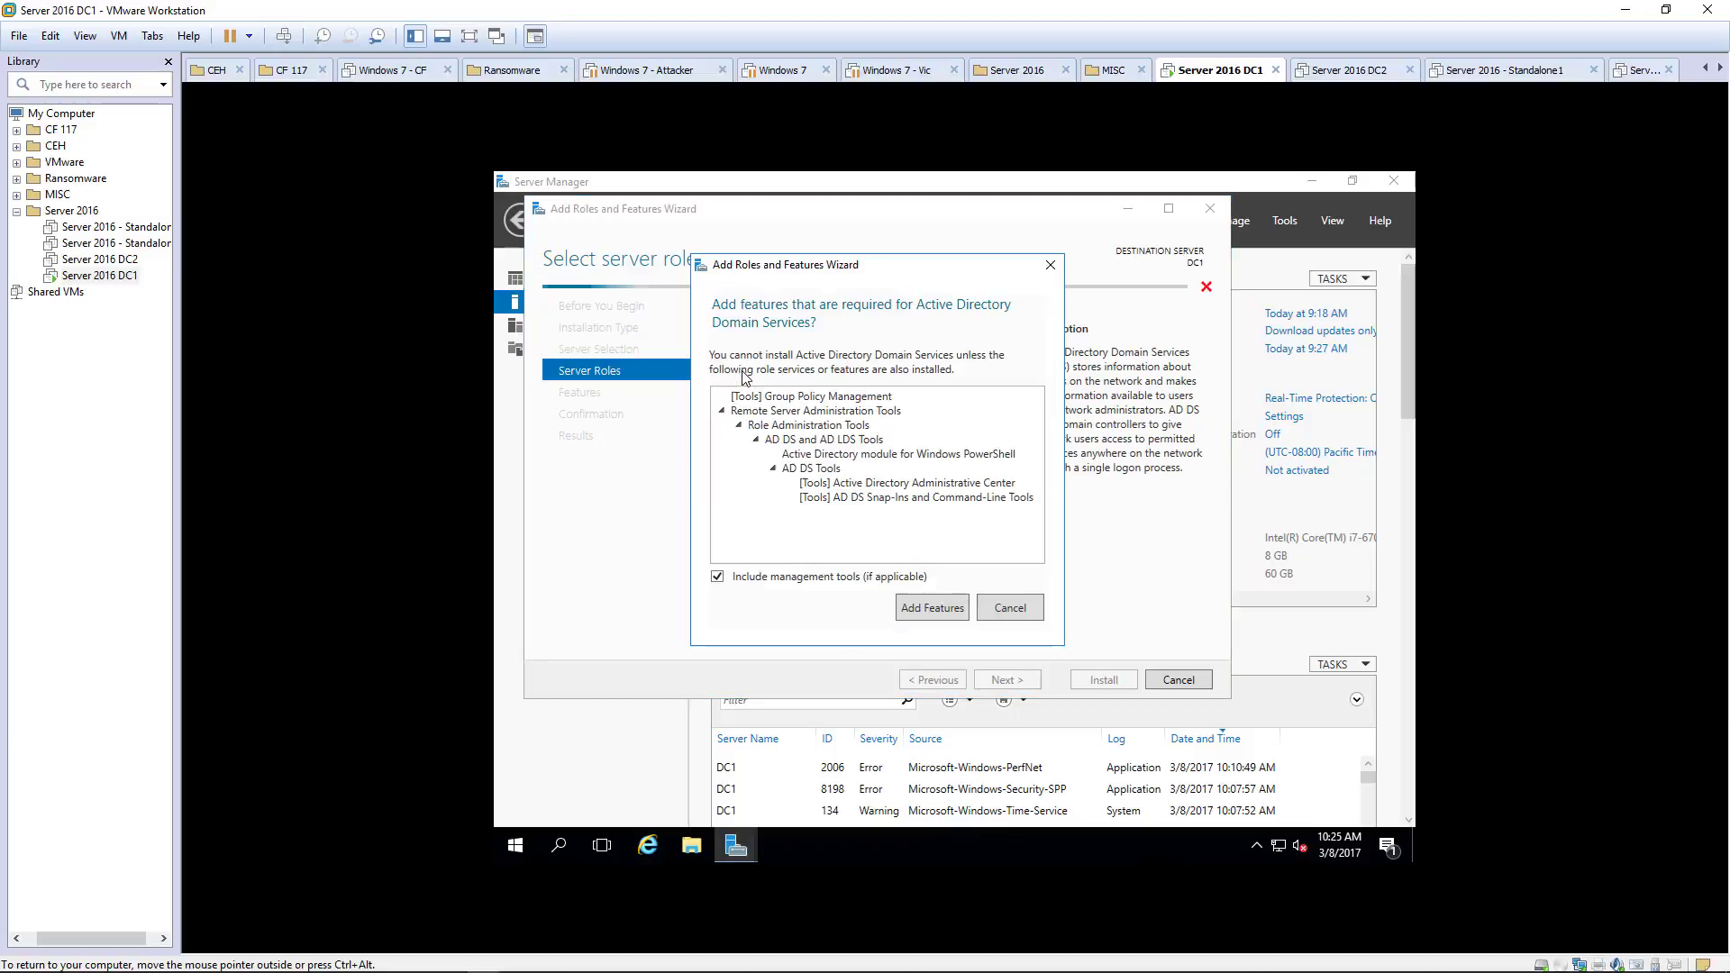
{"action": "left_click", "coordinate": [924, 598]}
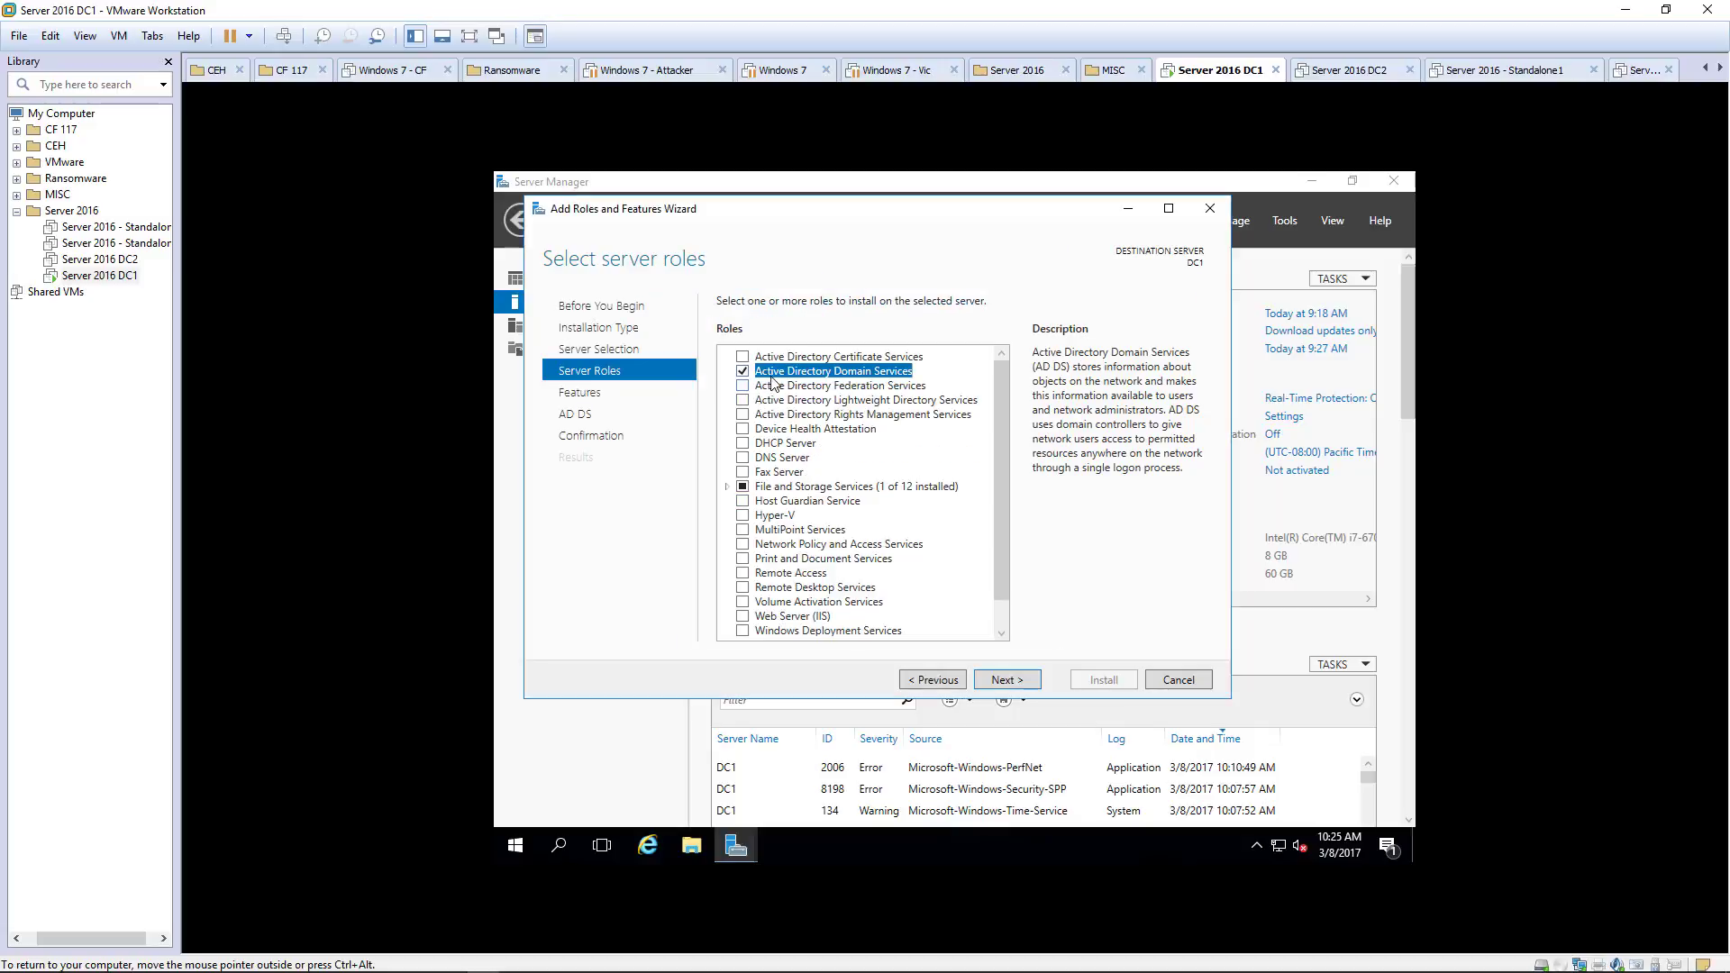
{"action": "left_click", "coordinate": [1000, 681]}
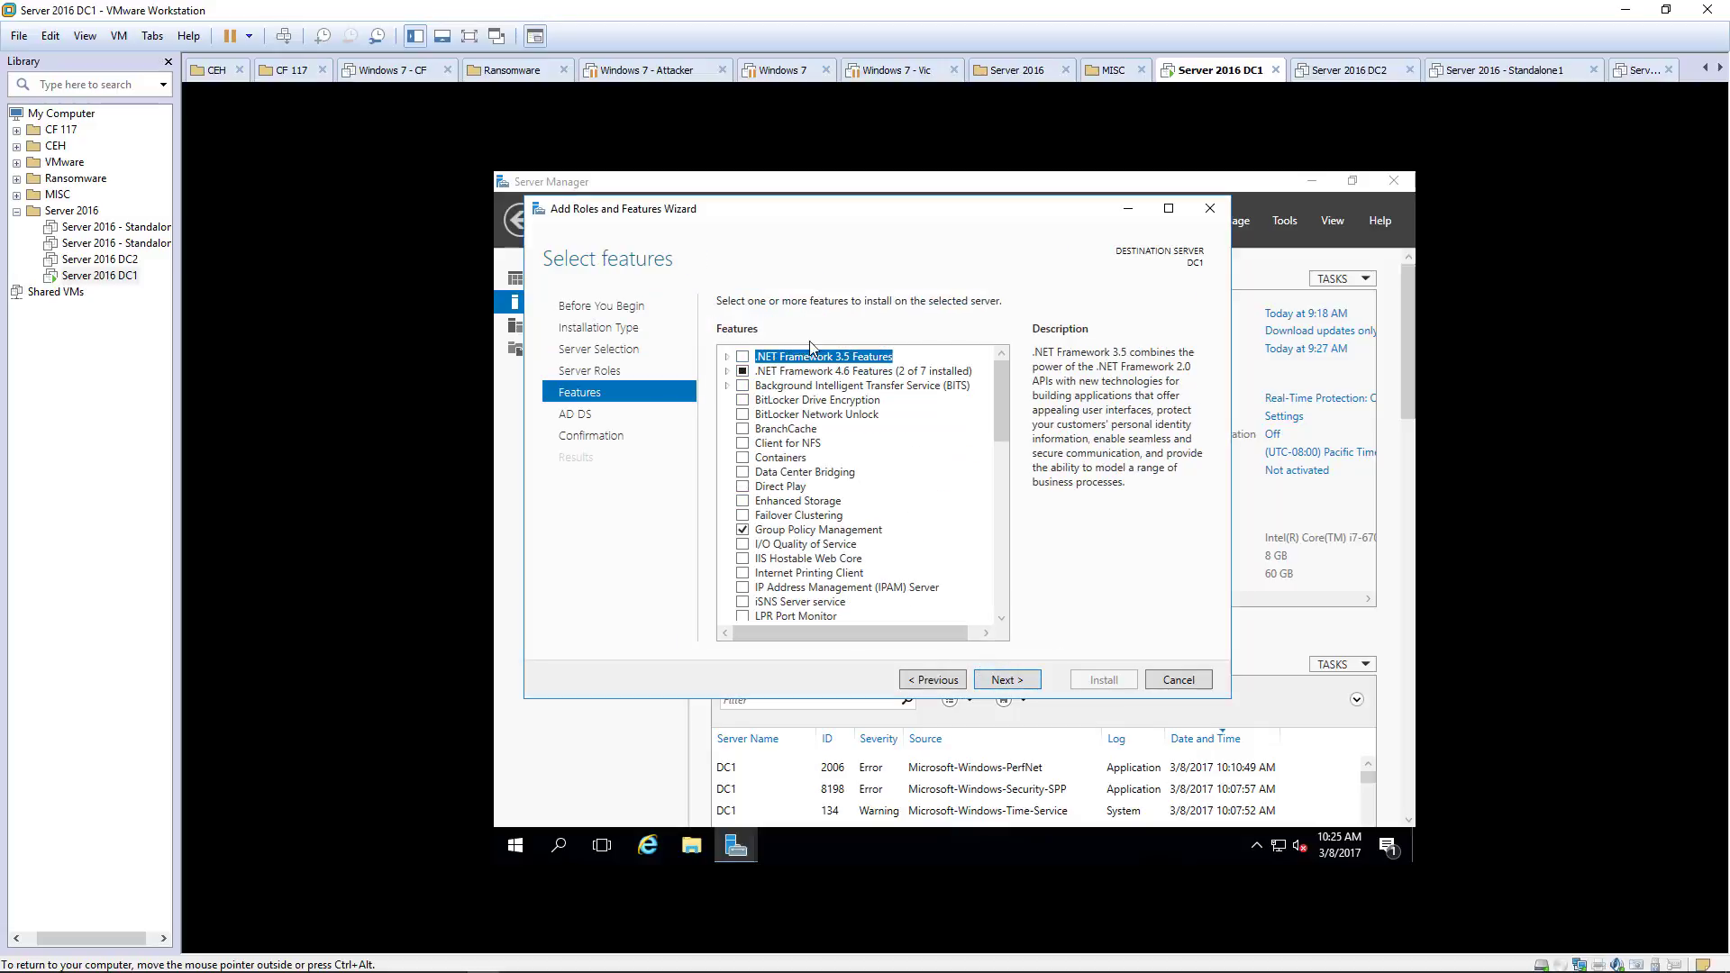
{"action": "left_click", "coordinate": [1018, 684]}
Step: Install Active Directory Domain Services on DC1 and close the wizard after it succeeds
{"action": "left_click", "coordinate": [1015, 681]}
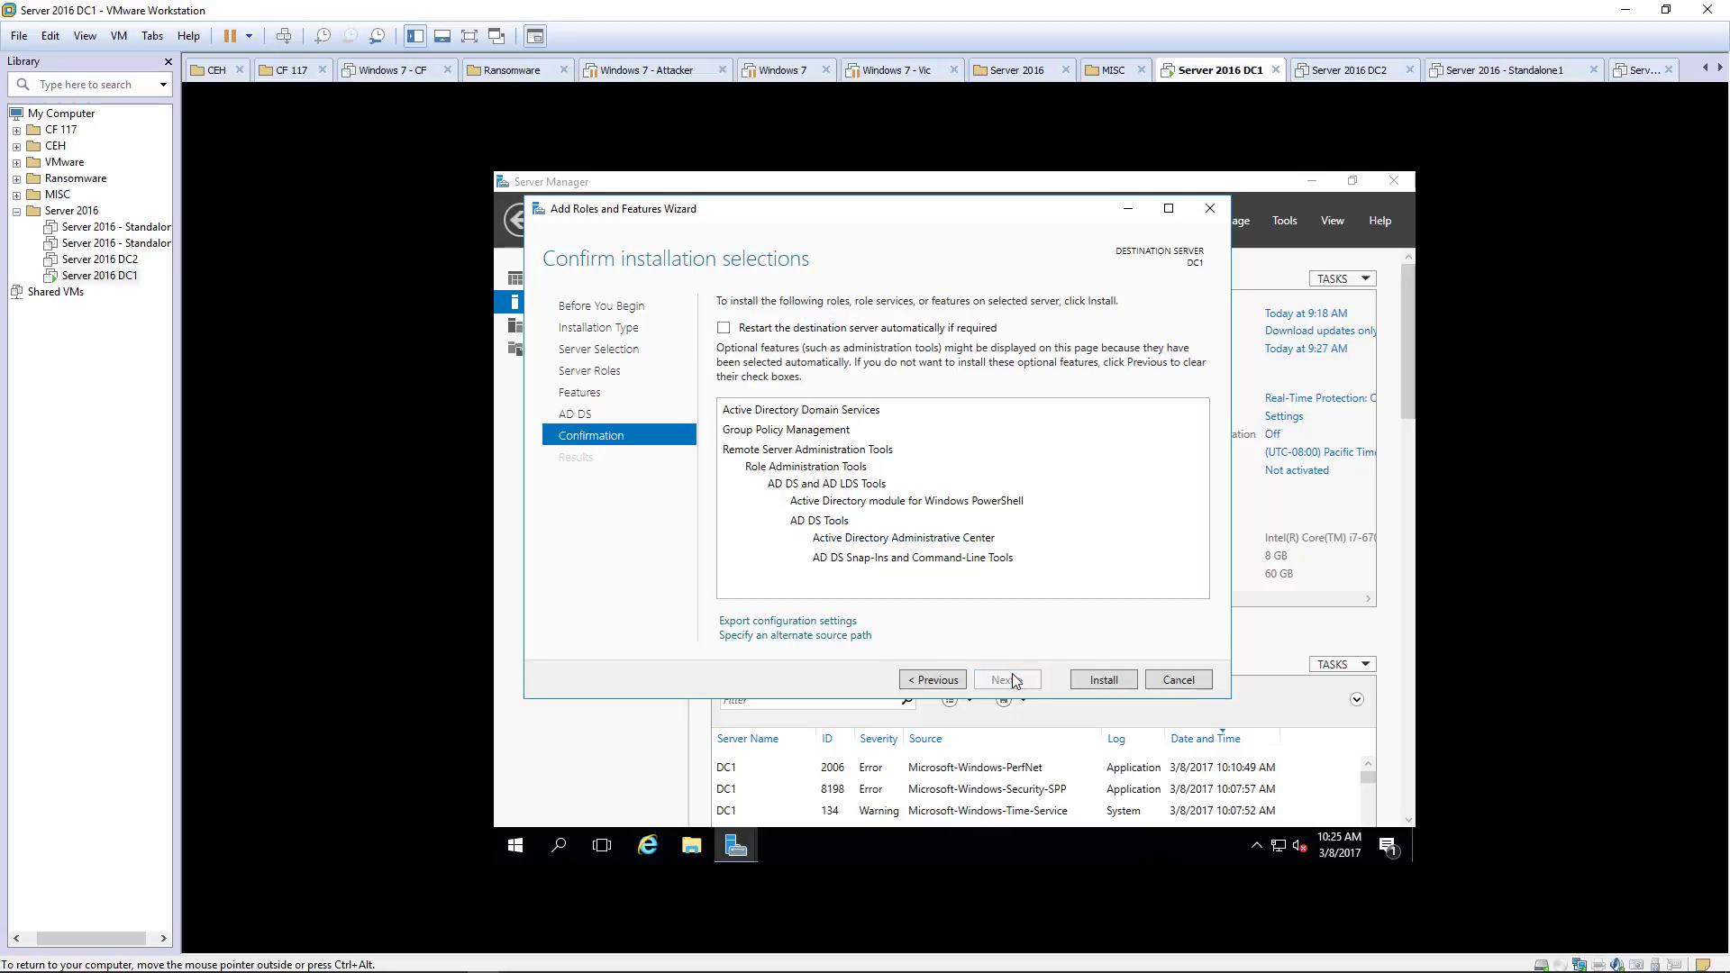
{"action": "left_click", "coordinate": [1098, 684]}
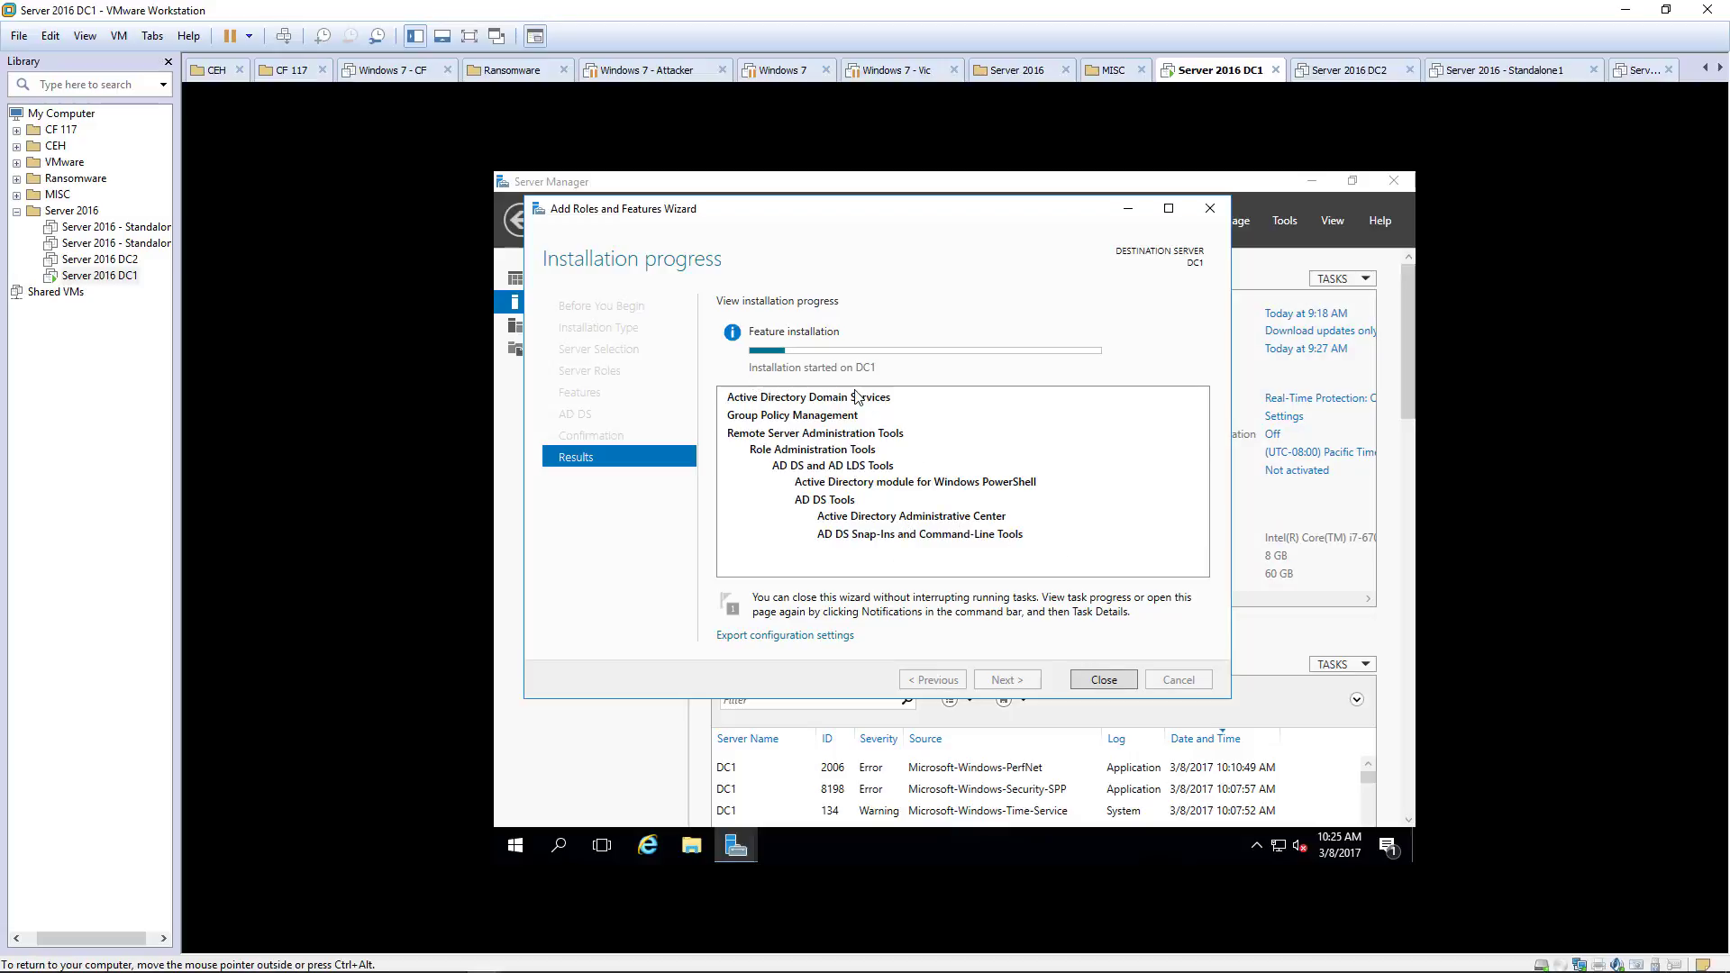
{"action": "key", "text": "ctrl+alt"}
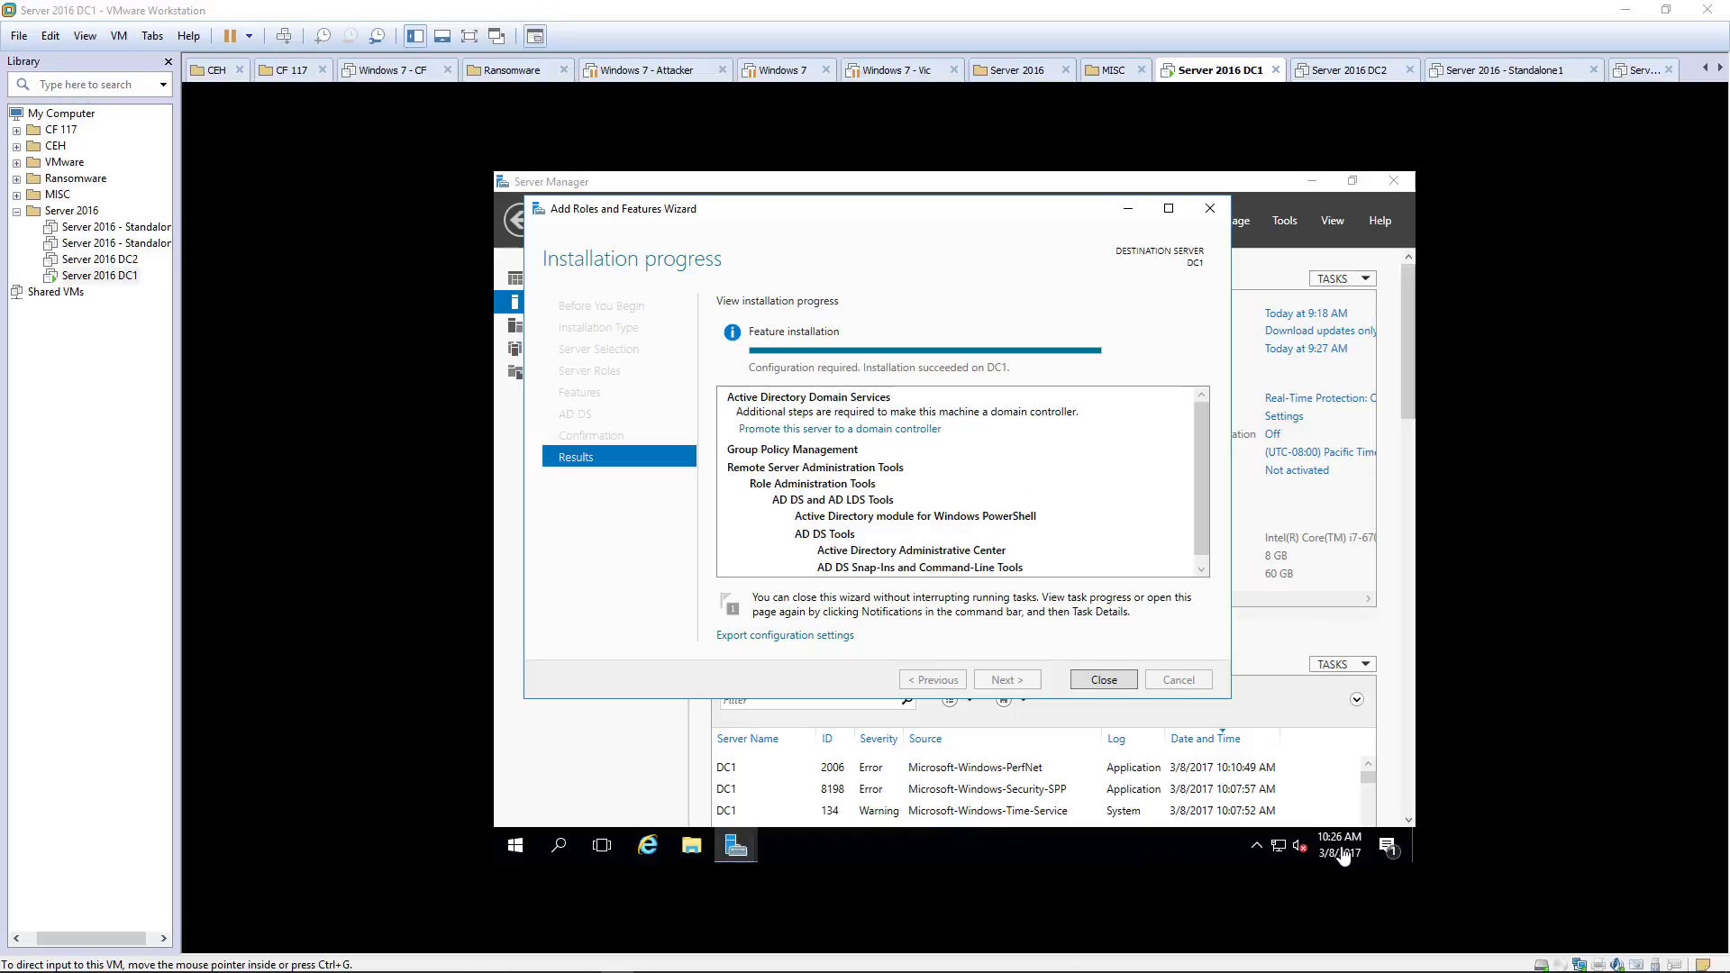
{"action": "left_click", "coordinate": [1097, 679]}
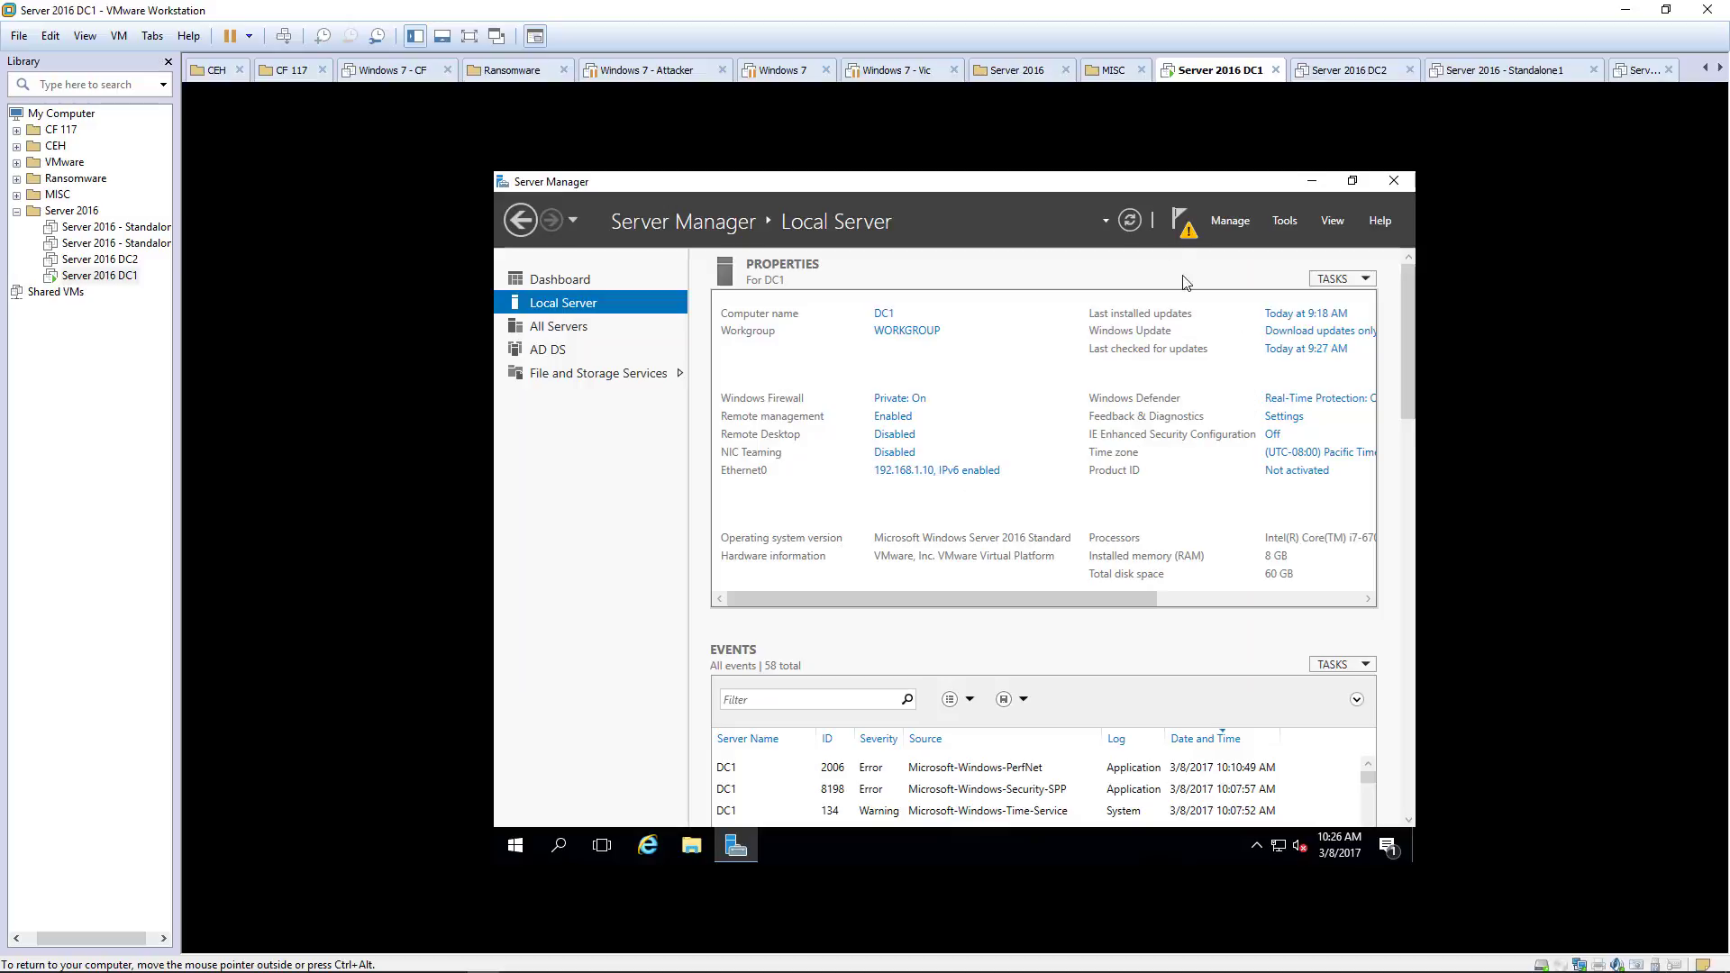
Step: Choose 'Promote this server to a domain controller' from the Server Manager notifications
{"action": "left_click", "coordinate": [1181, 219]}
{"action": "left_click", "coordinate": [1183, 219]}
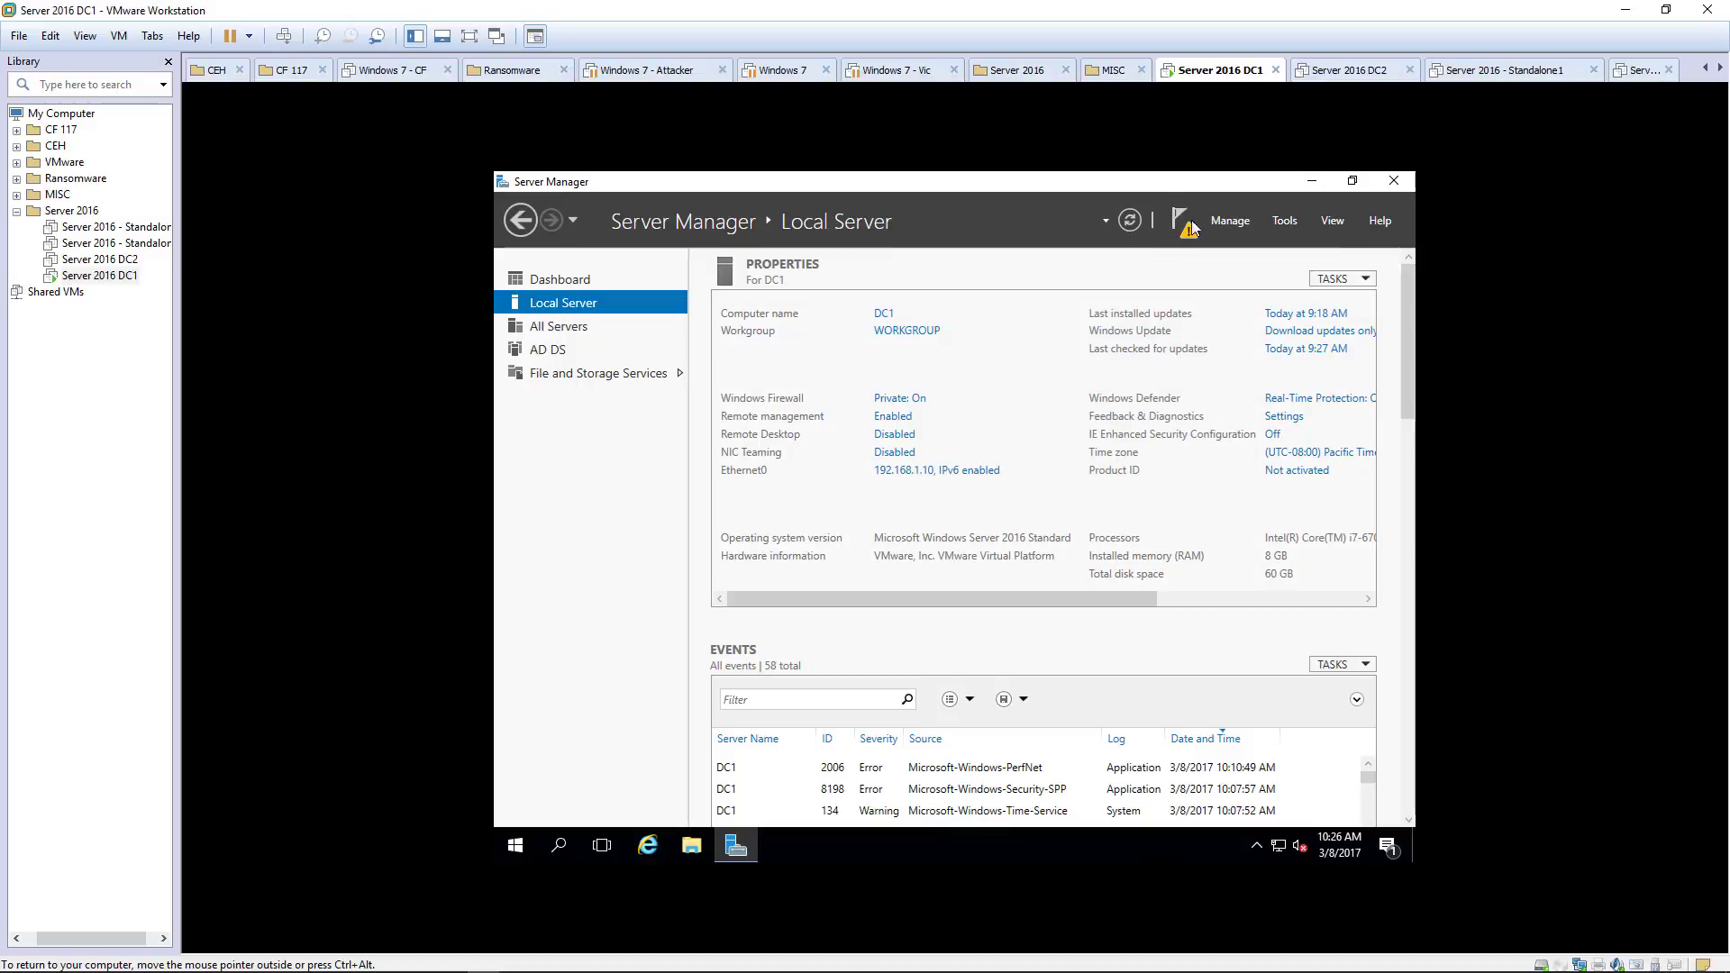
{"action": "left_click", "coordinate": [1185, 221]}
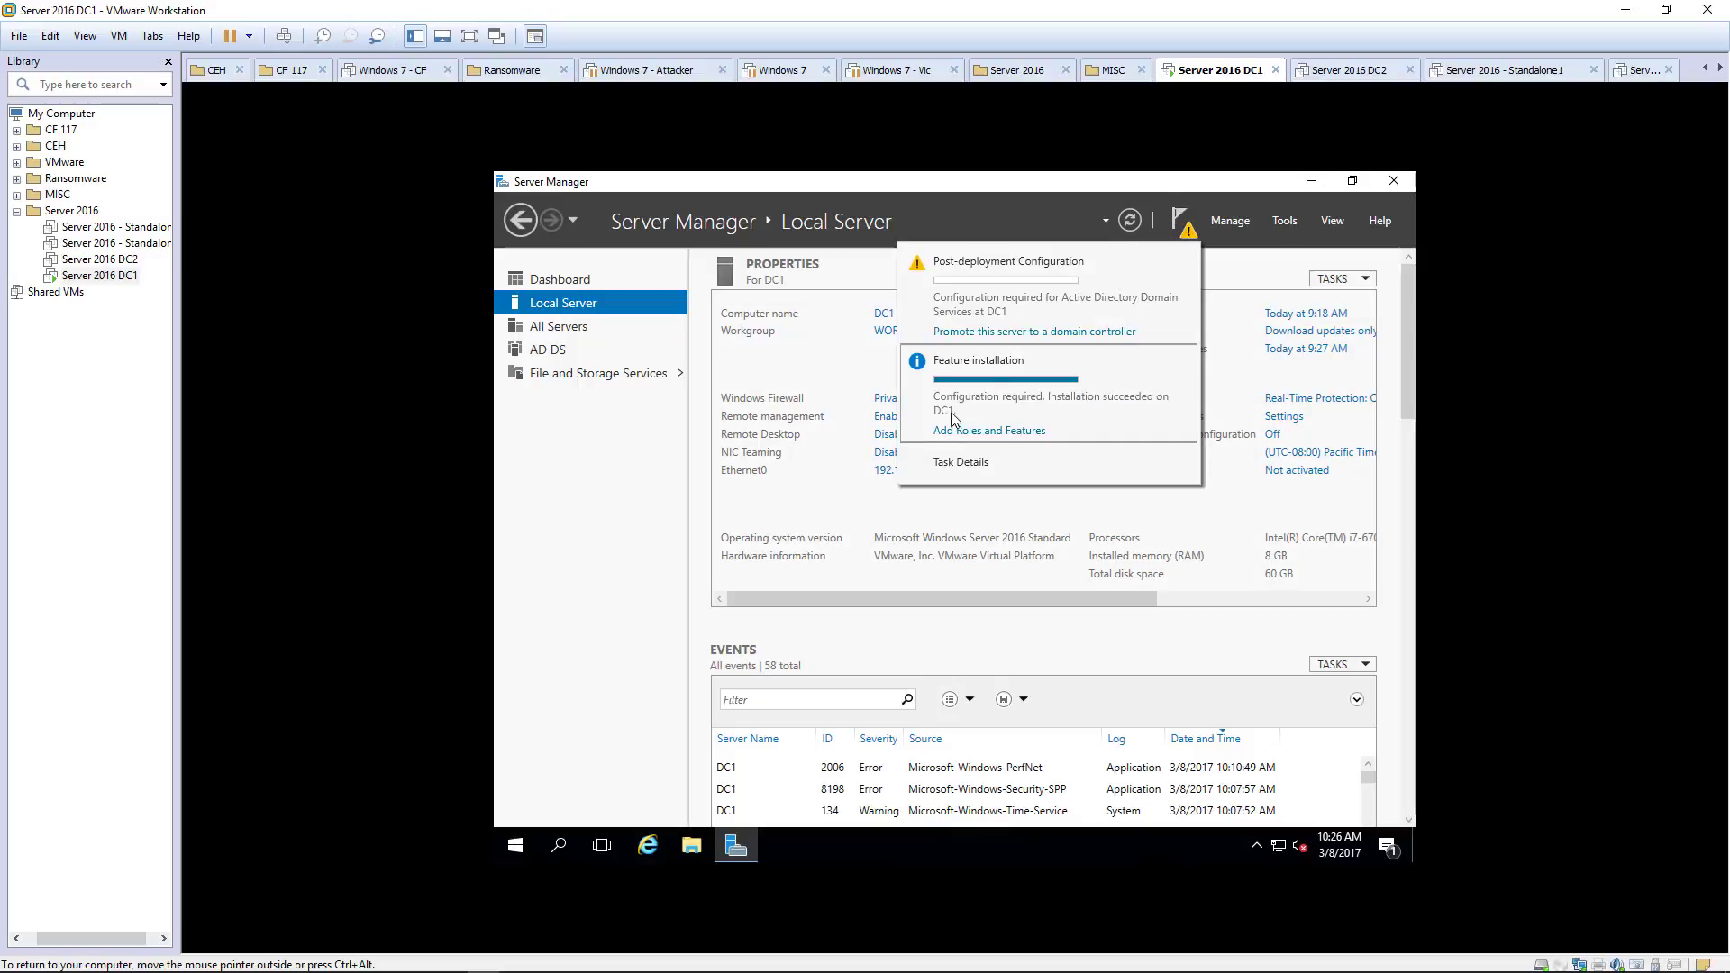
{"action": "left_click", "coordinate": [979, 334]}
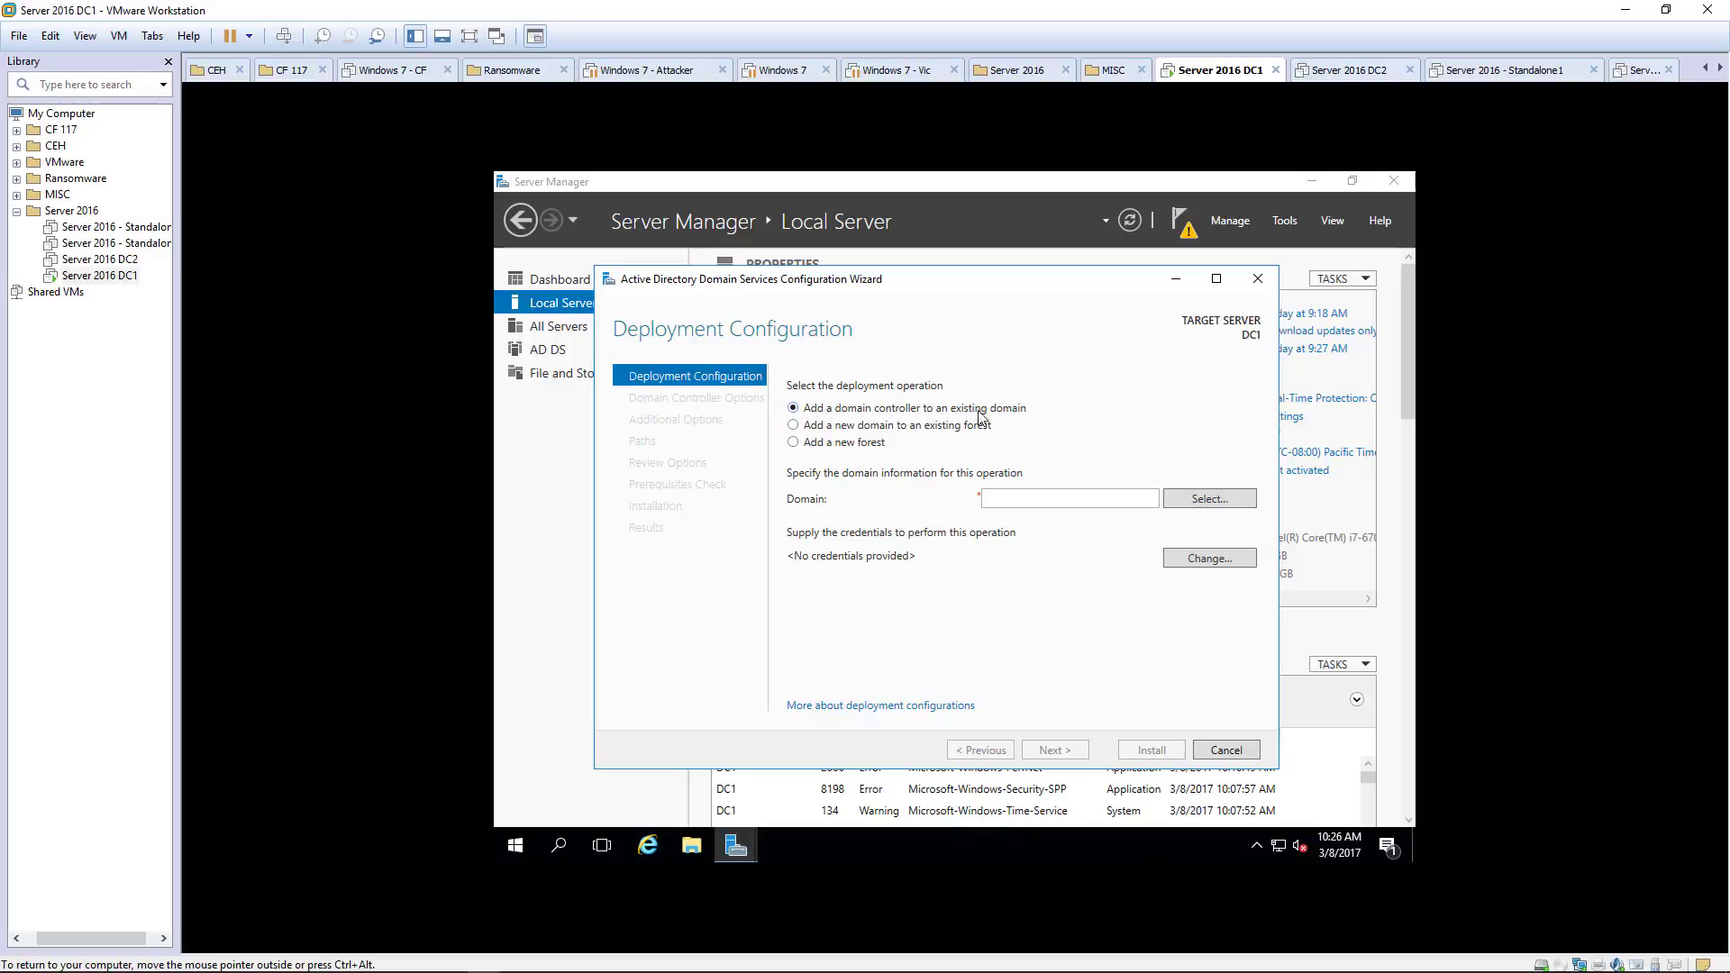
Step: Add a new forest with root domain name ace.local and continue
{"action": "left_click", "coordinate": [820, 444]}
{"action": "left_click", "coordinate": [1042, 497]}
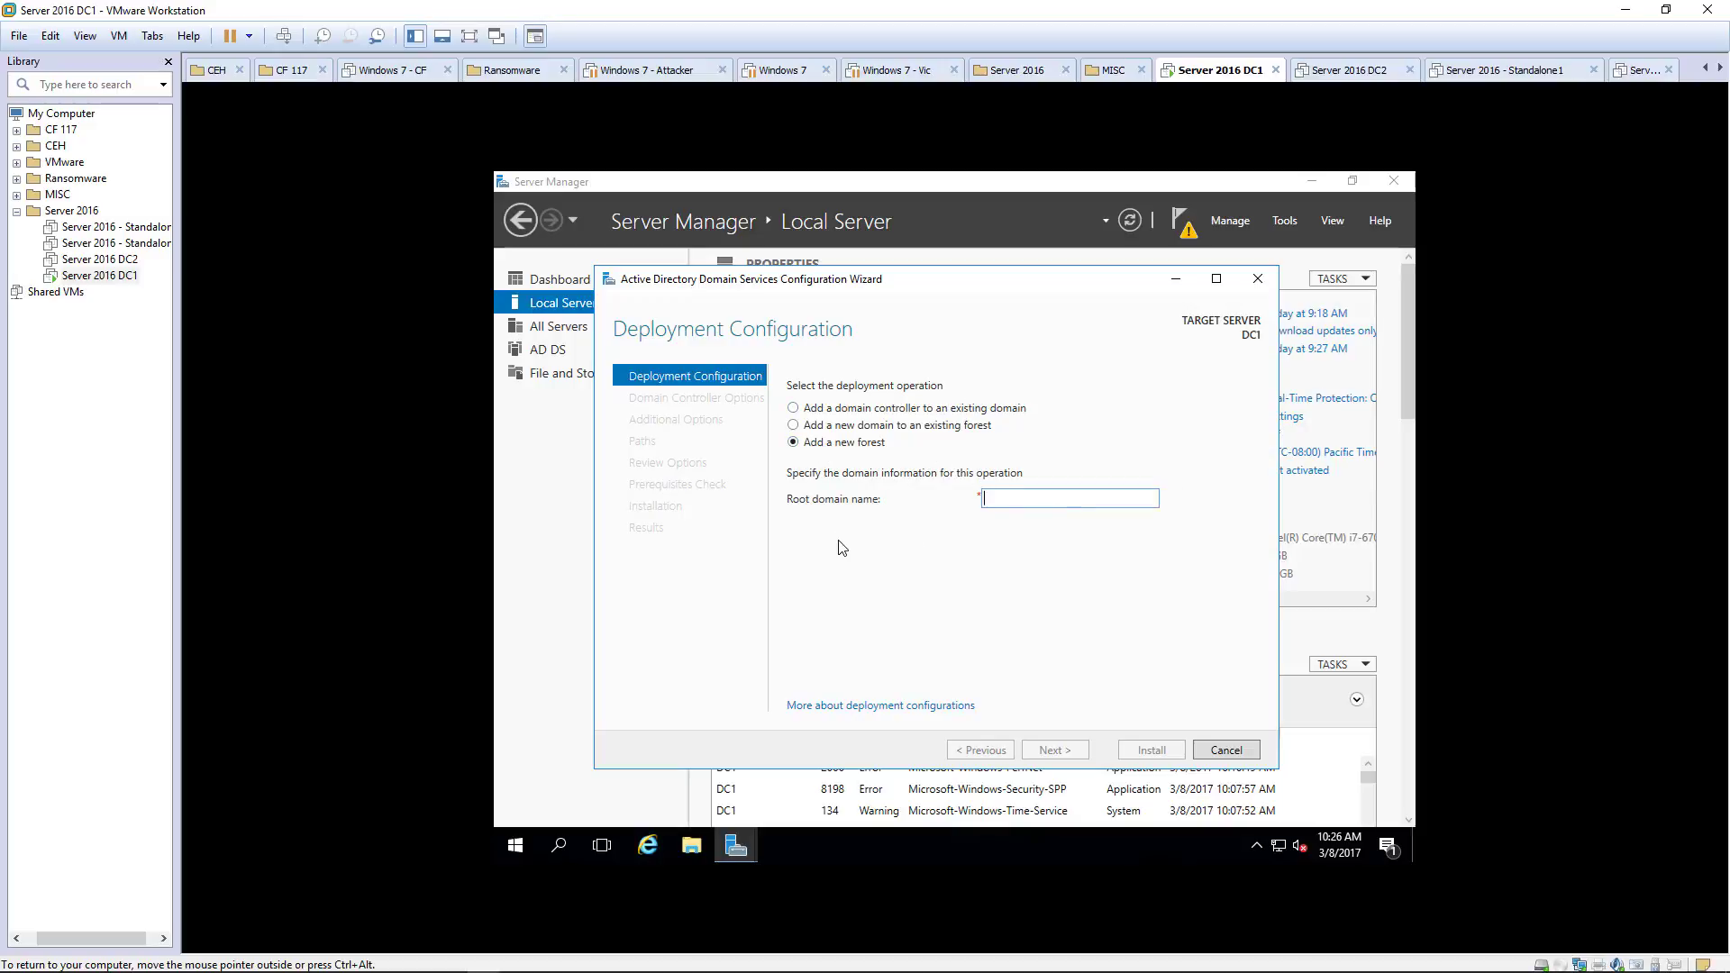
{"action": "type", "text": "ace"}
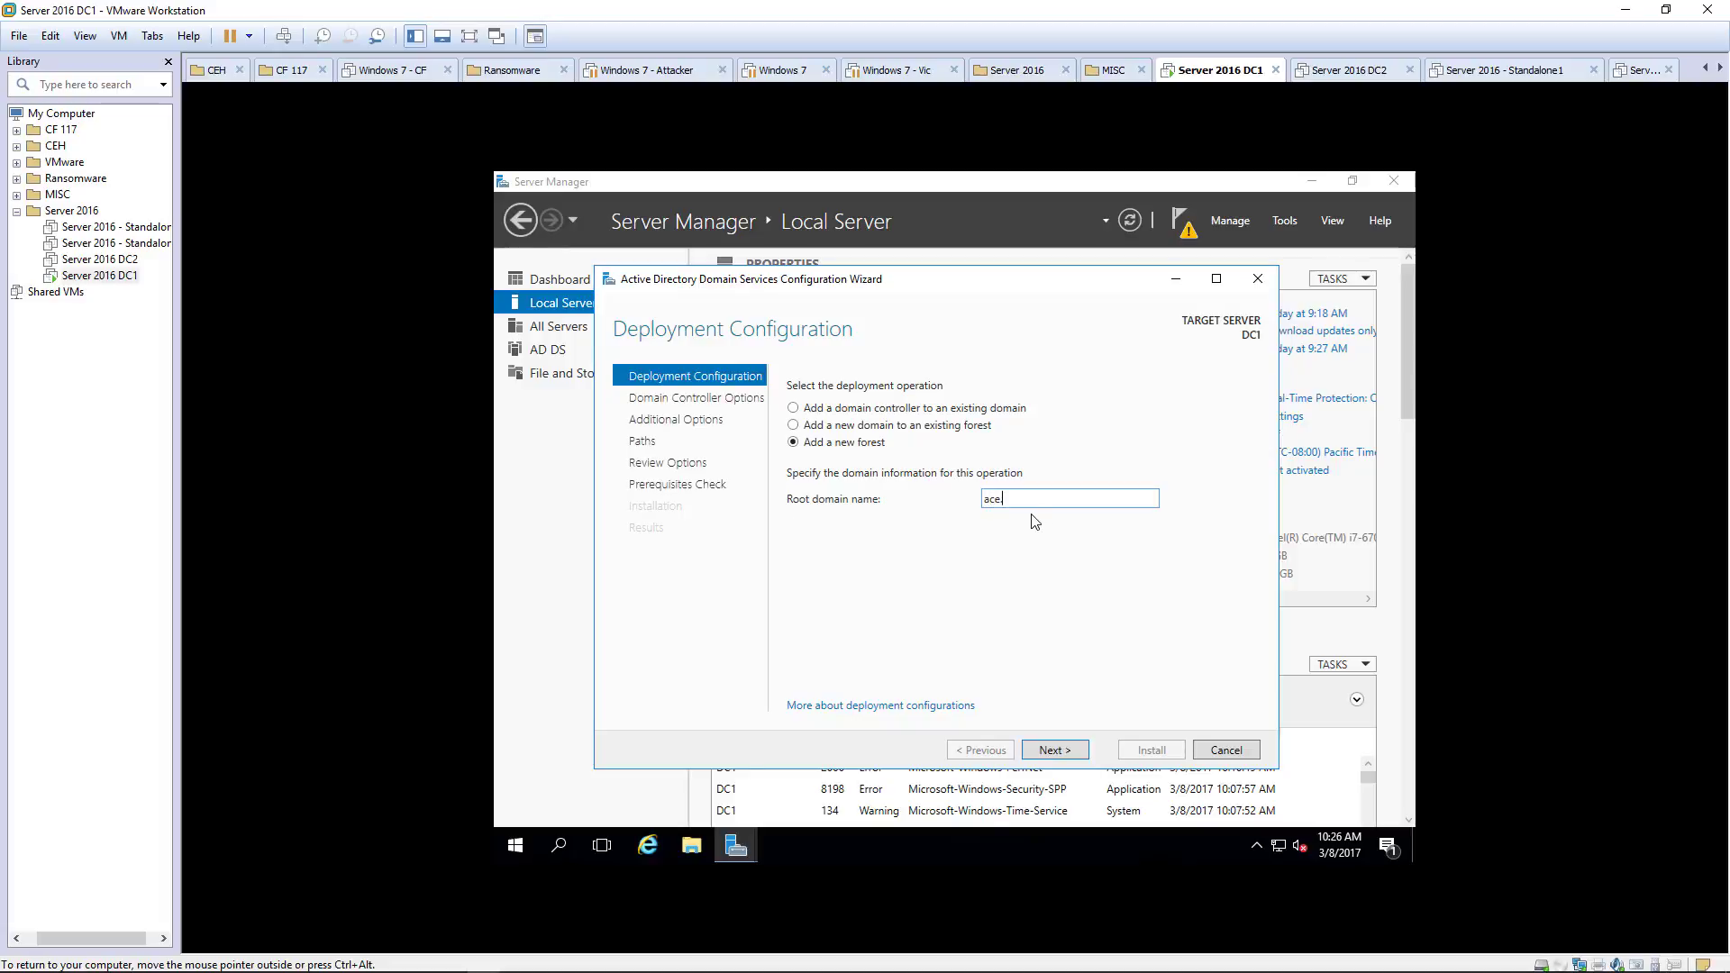
{"action": "type", "text": ".local"}
{"action": "left_click", "coordinate": [1067, 752]}
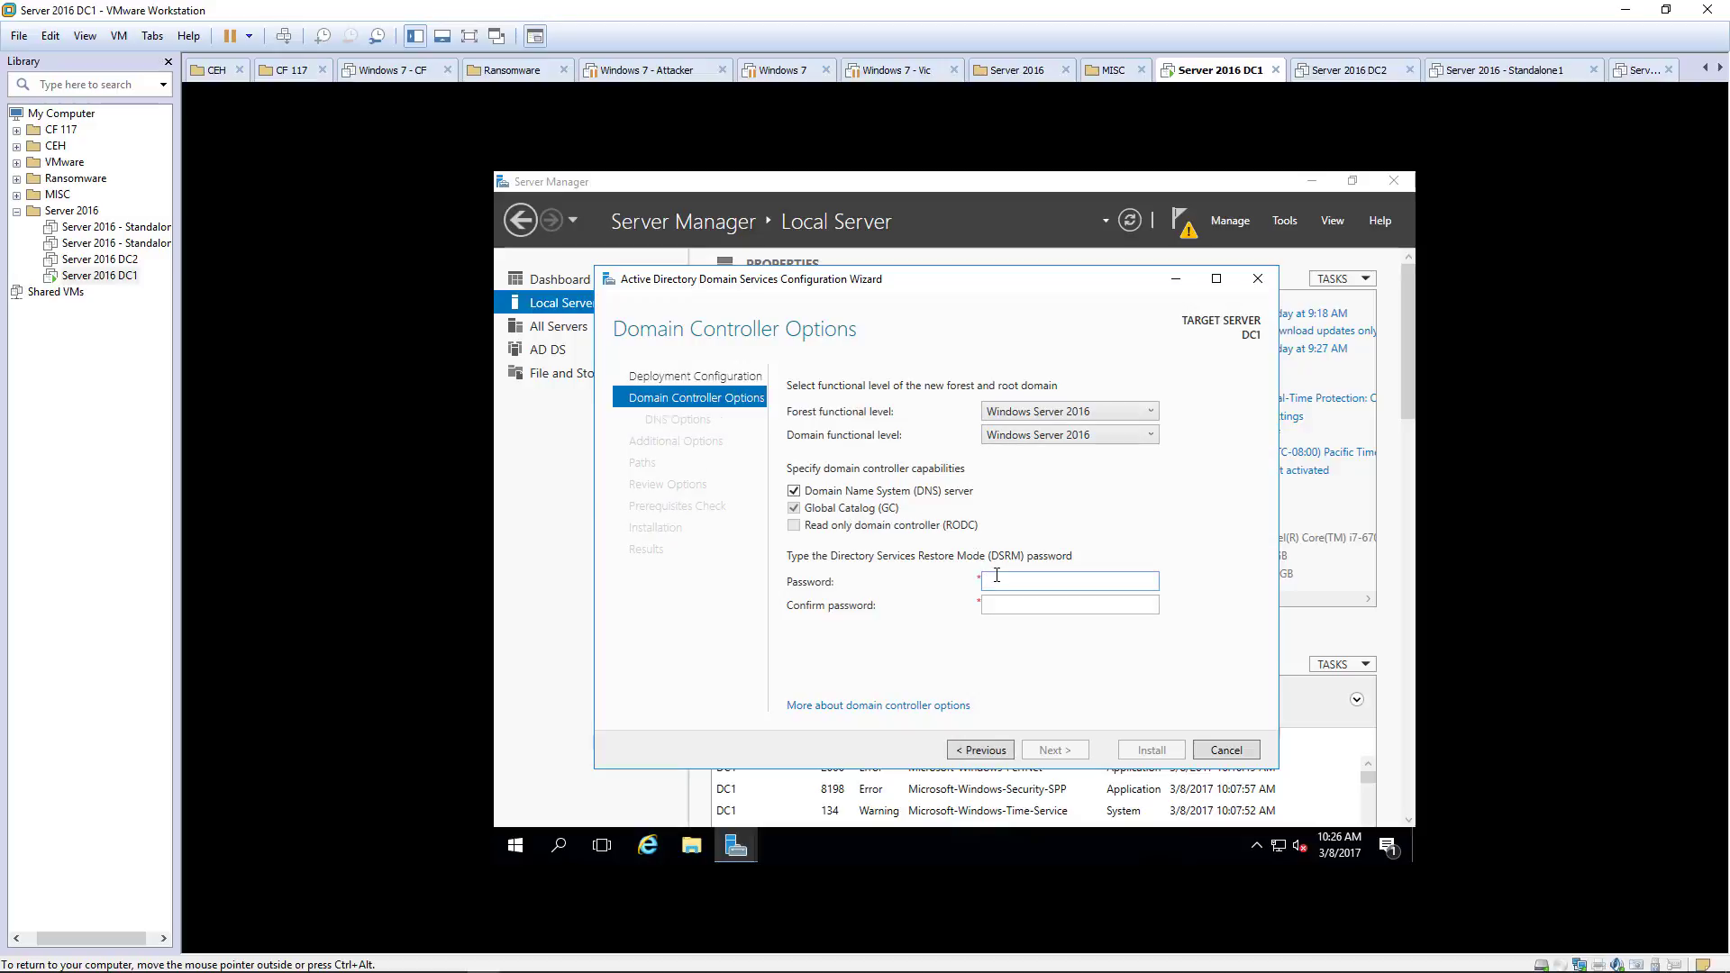
Step: Enter and confirm the DSRM password, then dismiss the DNS delegation warning on DNS Options
{"action": "type", "text": "0rd"}
{"action": "key", "text": "Tab"}
{"action": "type", "text": "0rd"}
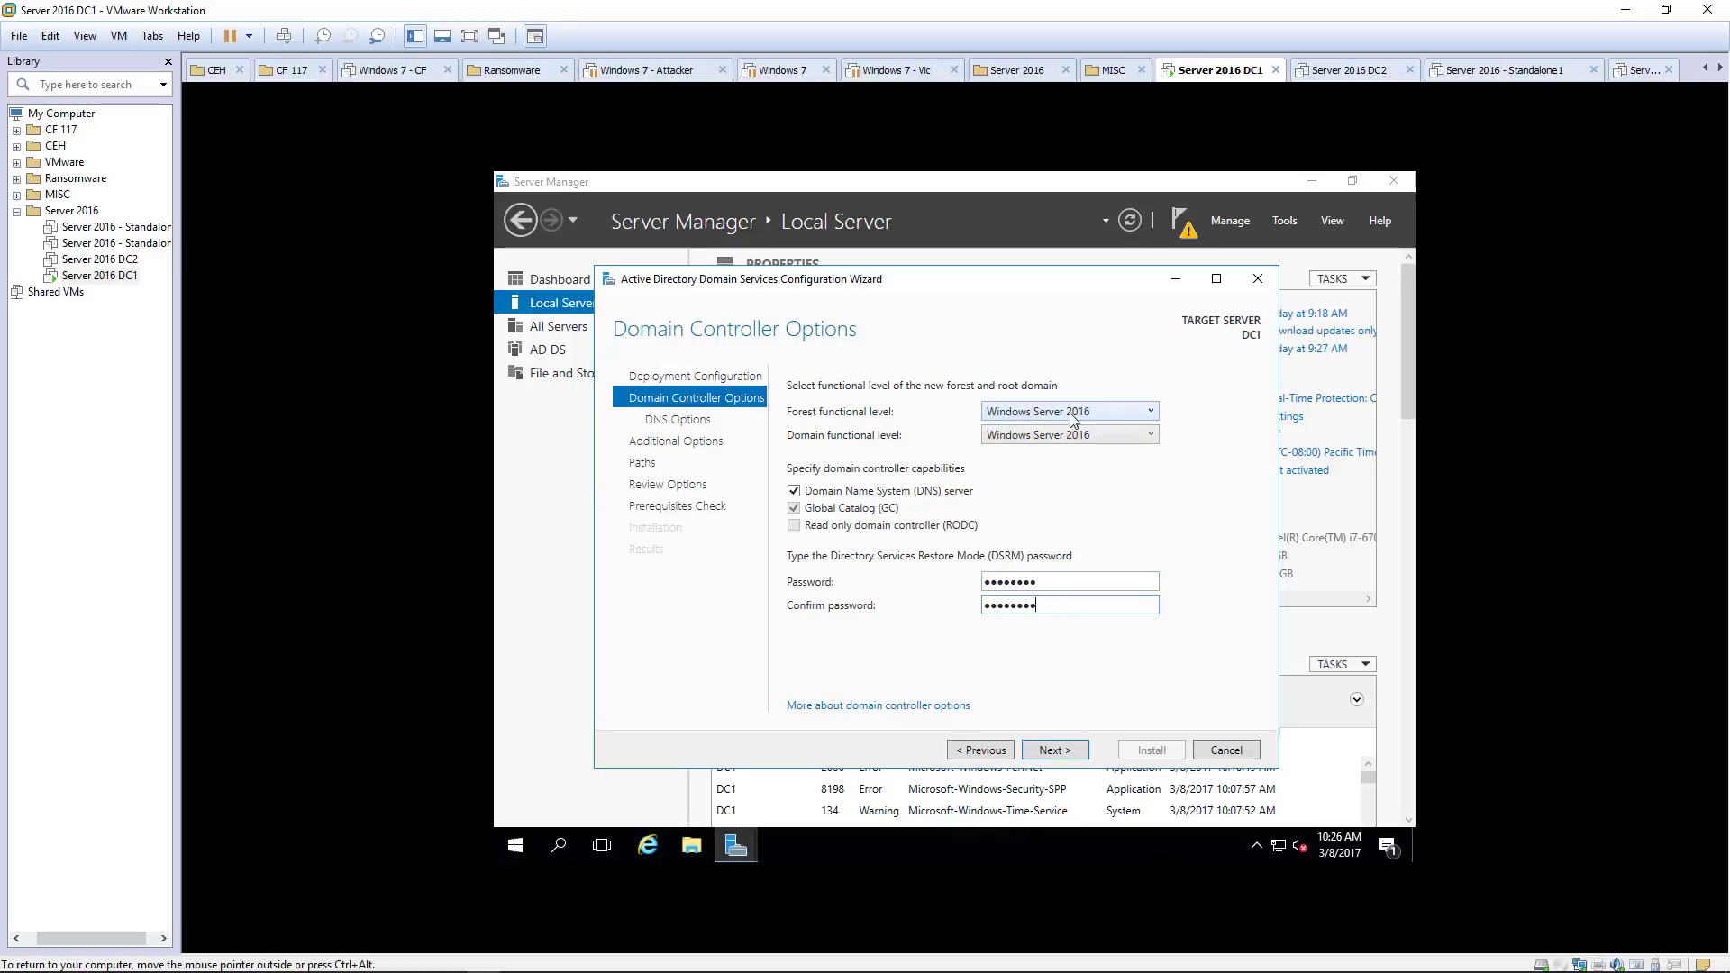
{"action": "left_click", "coordinate": [1053, 751]}
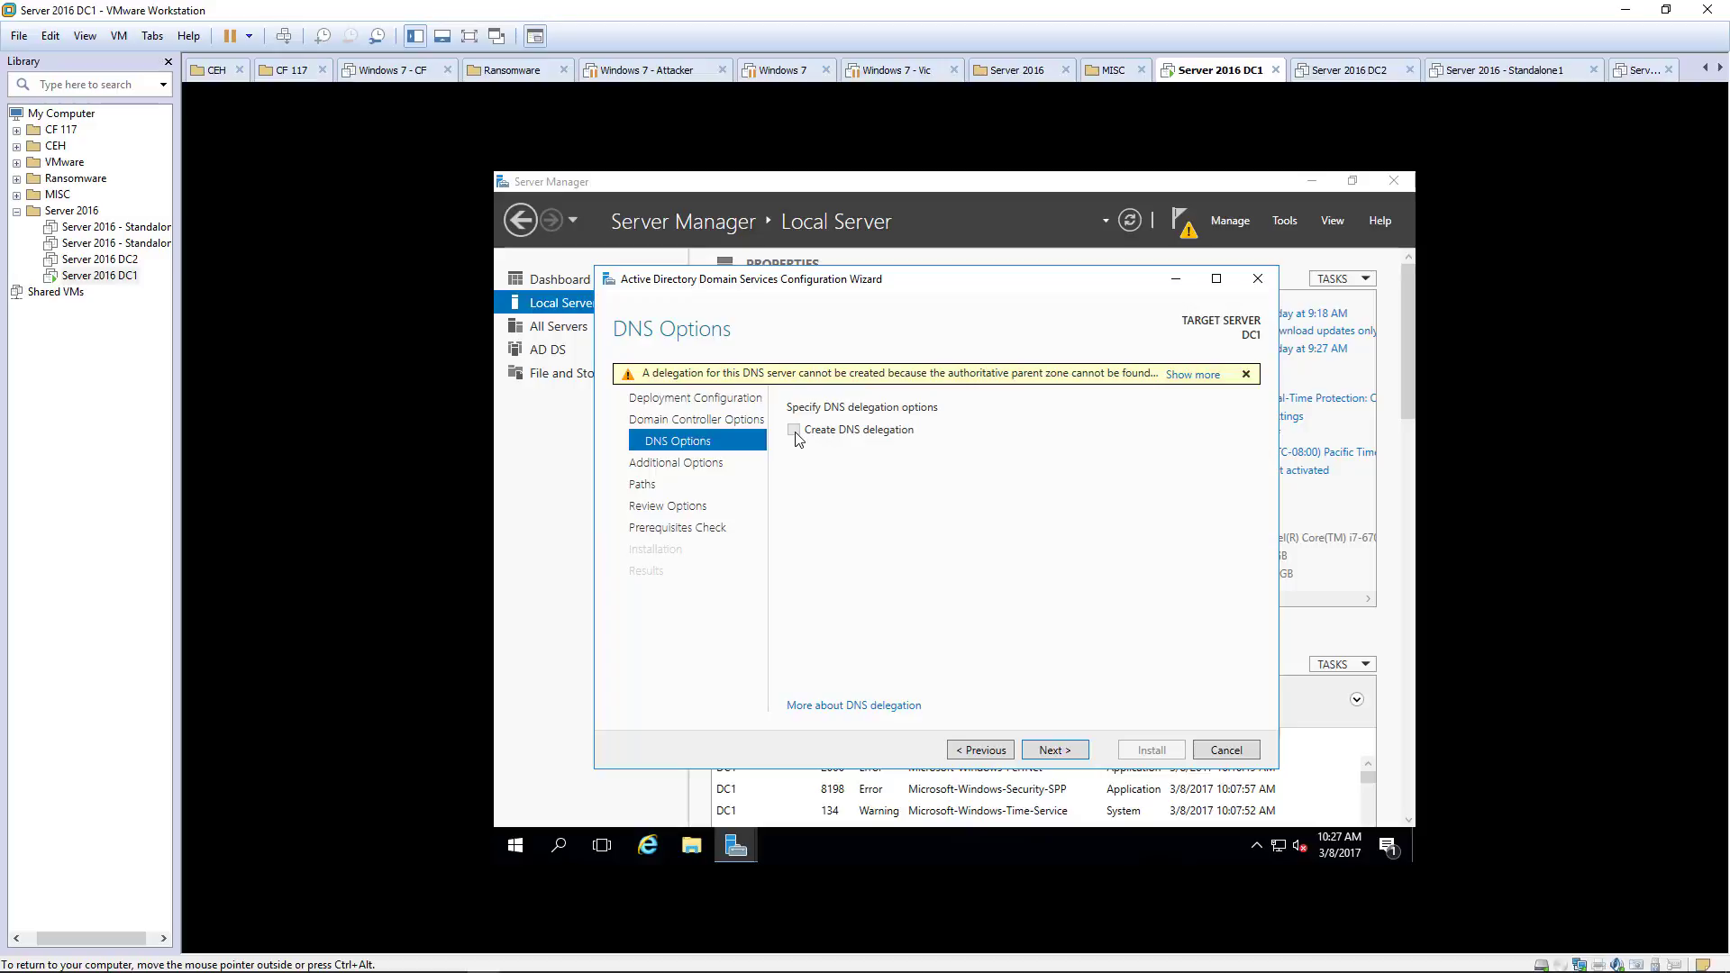
{"action": "left_click", "coordinate": [1246, 375]}
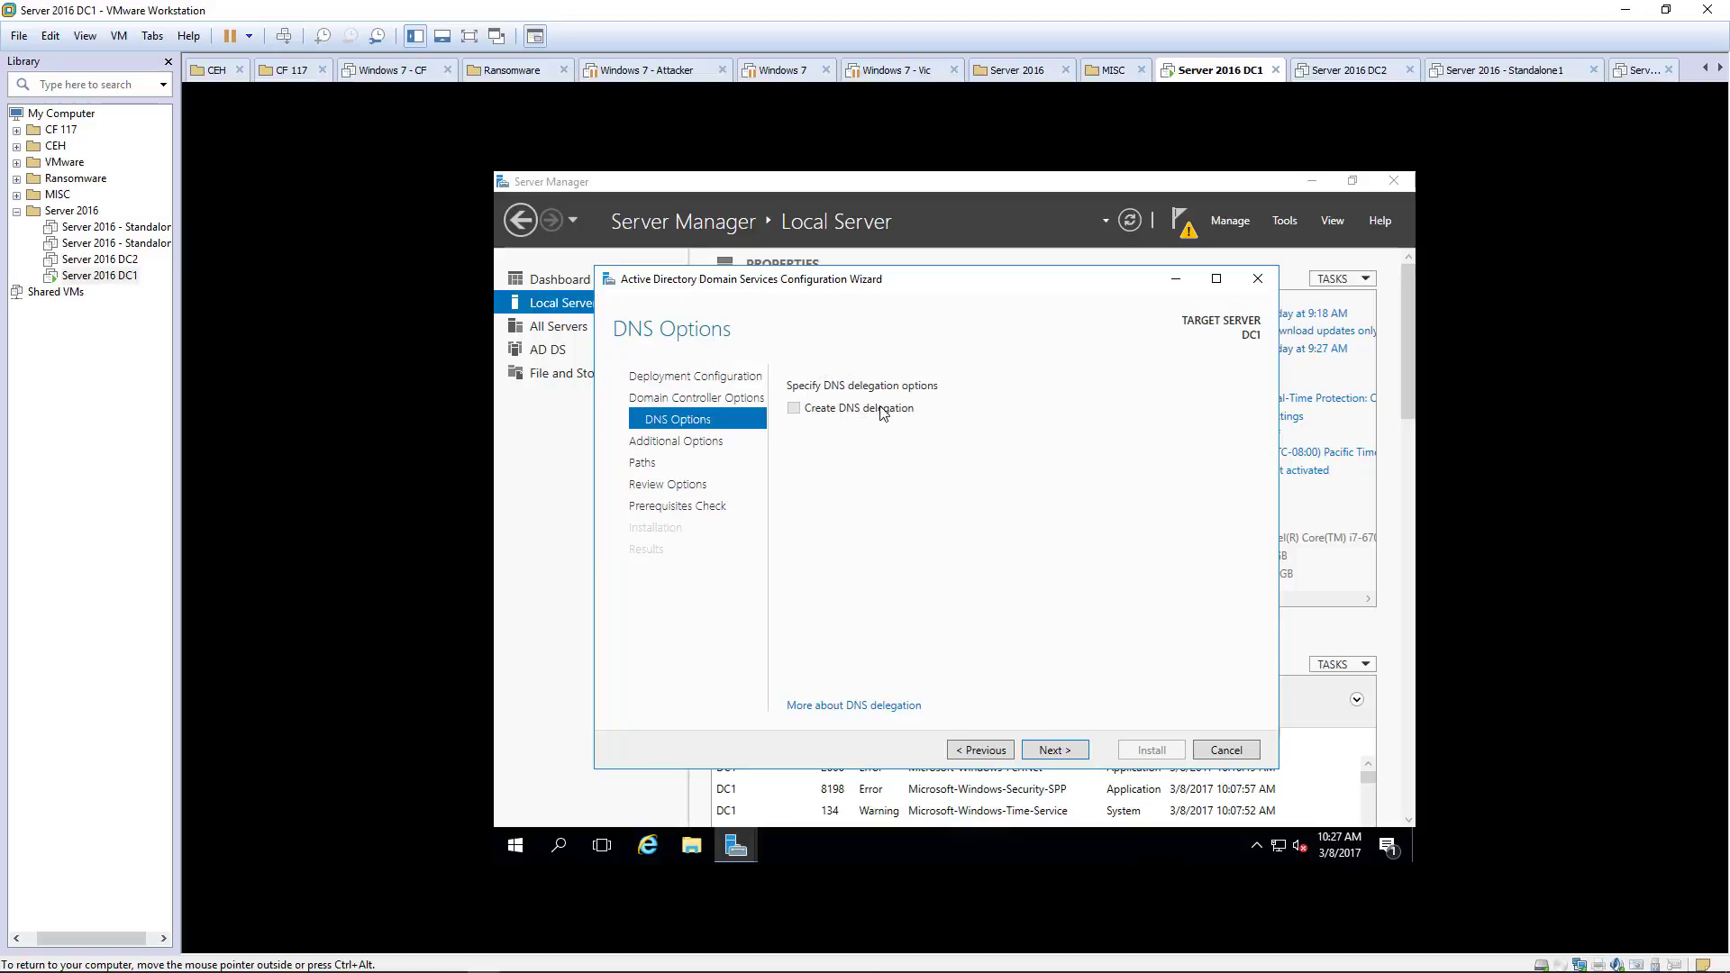
Step: Keep NetBIOS name ACE and the default database, log and SYSVOL paths through to Review Options
{"action": "left_click", "coordinate": [1054, 750]}
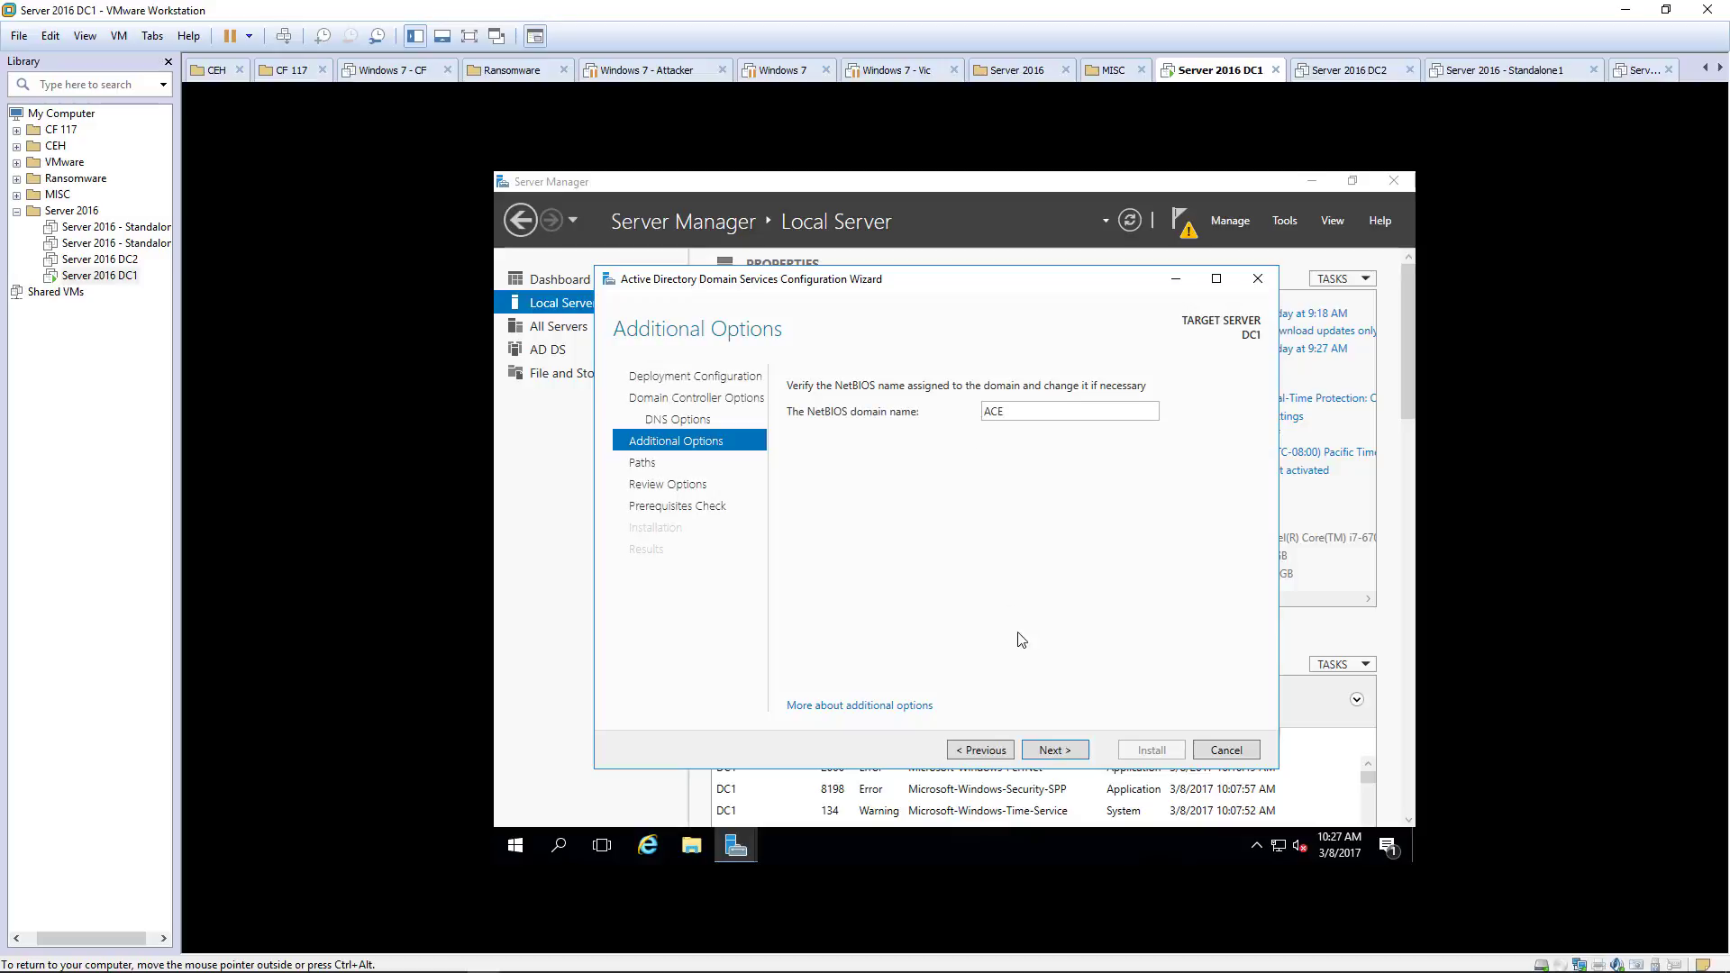
{"action": "left_click", "coordinate": [1052, 751]}
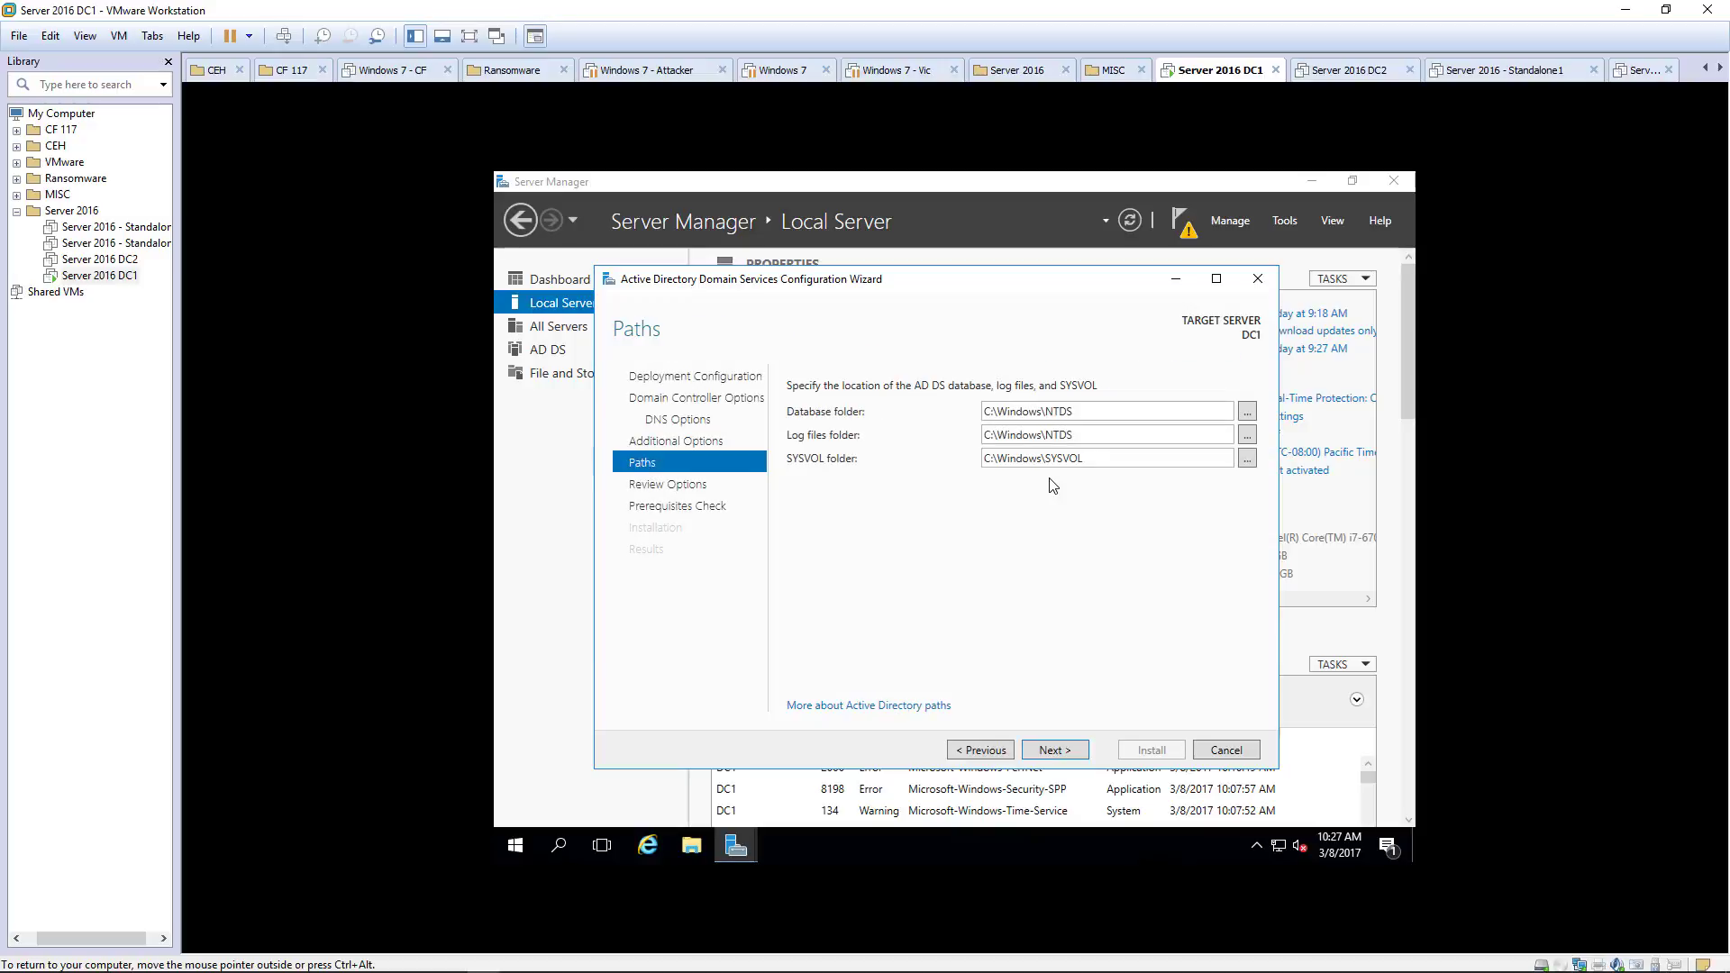
{"action": "left_click", "coordinate": [1054, 749]}
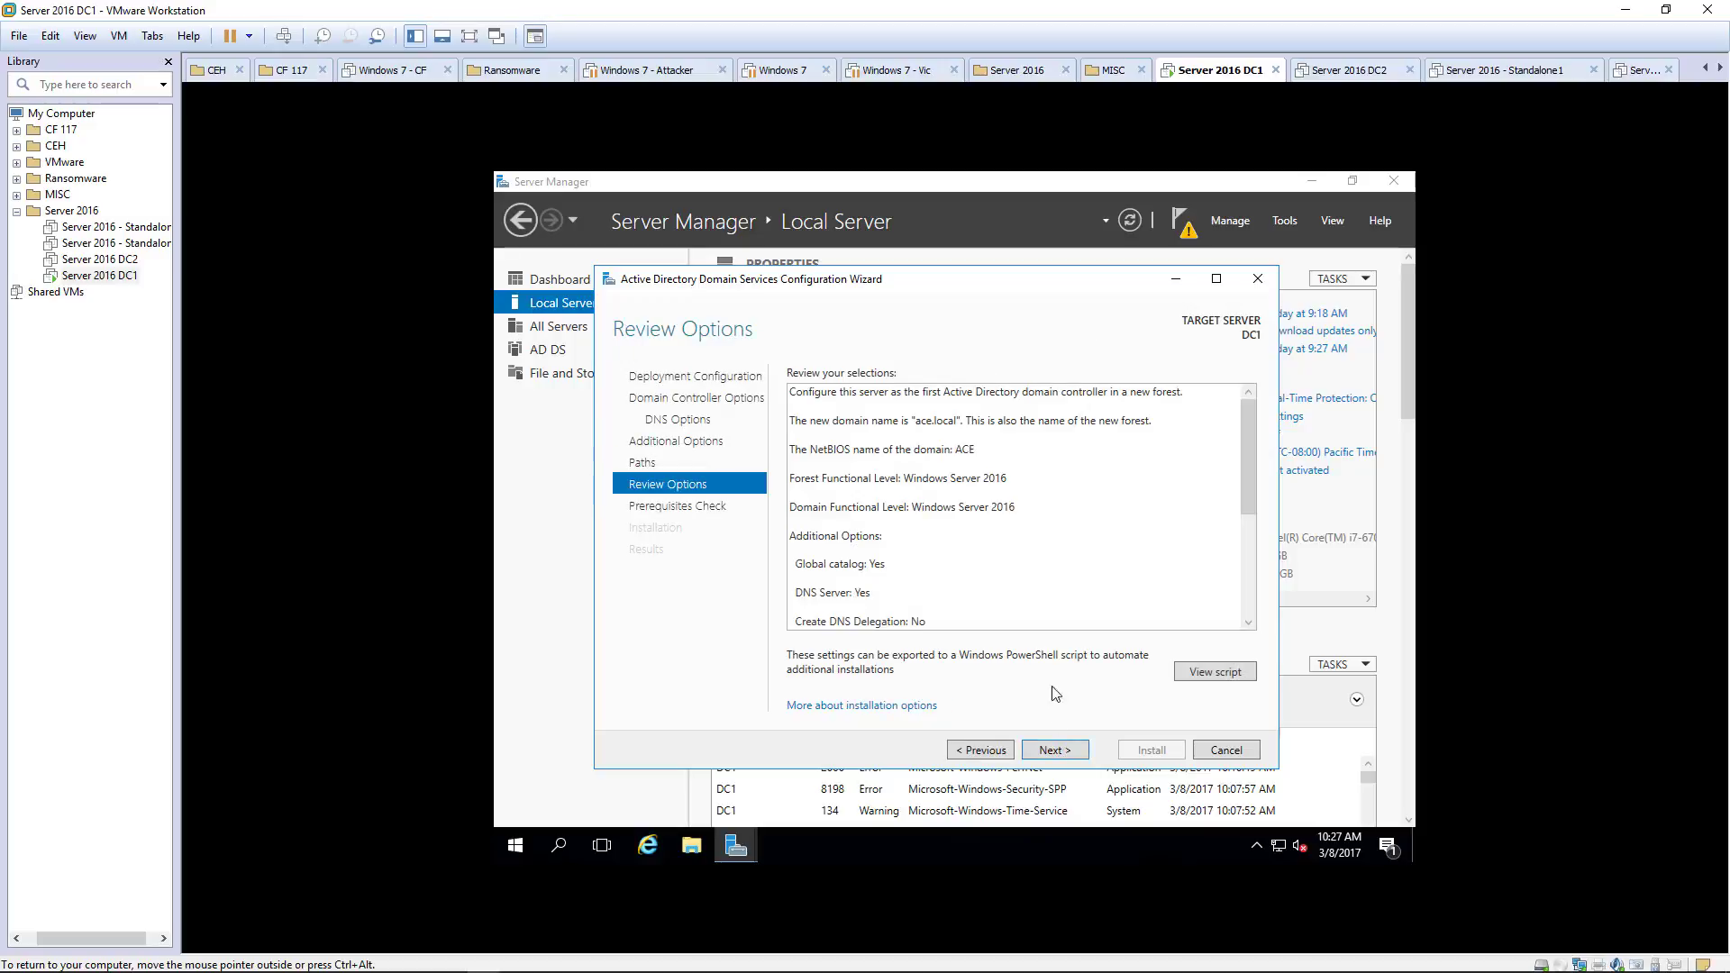
Step: Run the prerequisites check, review the cryptography and DNS delegation warnings, and start installing
{"action": "left_click", "coordinate": [1047, 752]}
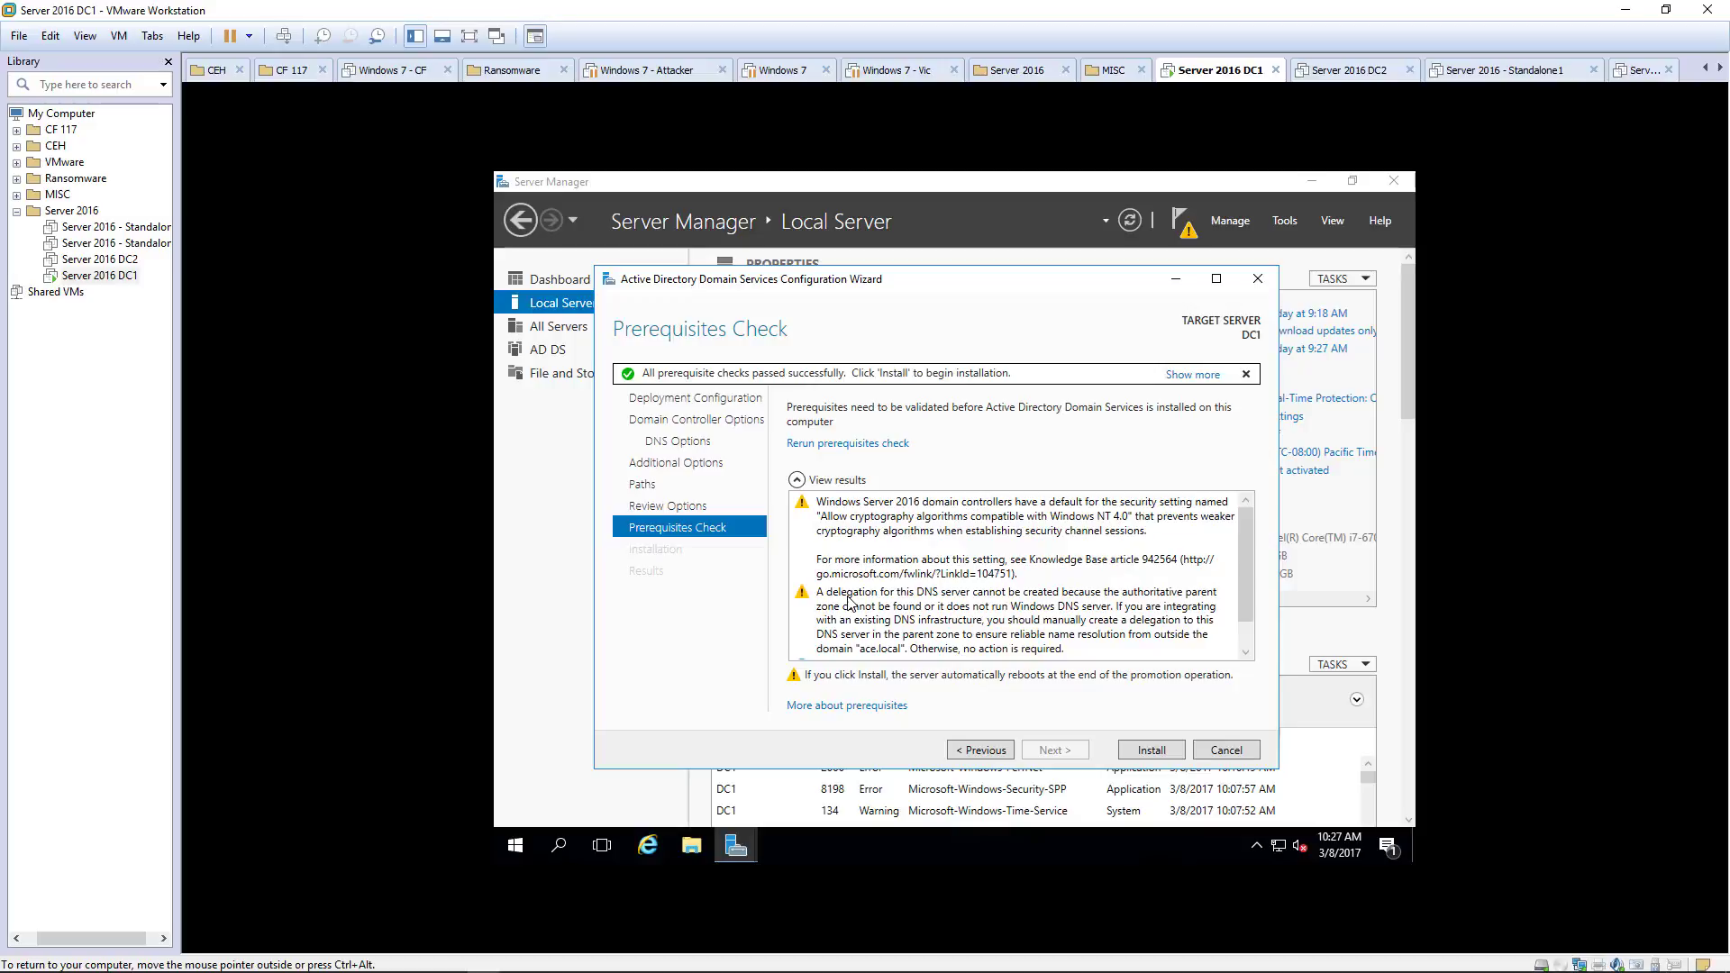
{"action": "left_click", "coordinate": [1003, 519]}
{"action": "left_click", "coordinate": [916, 612]}
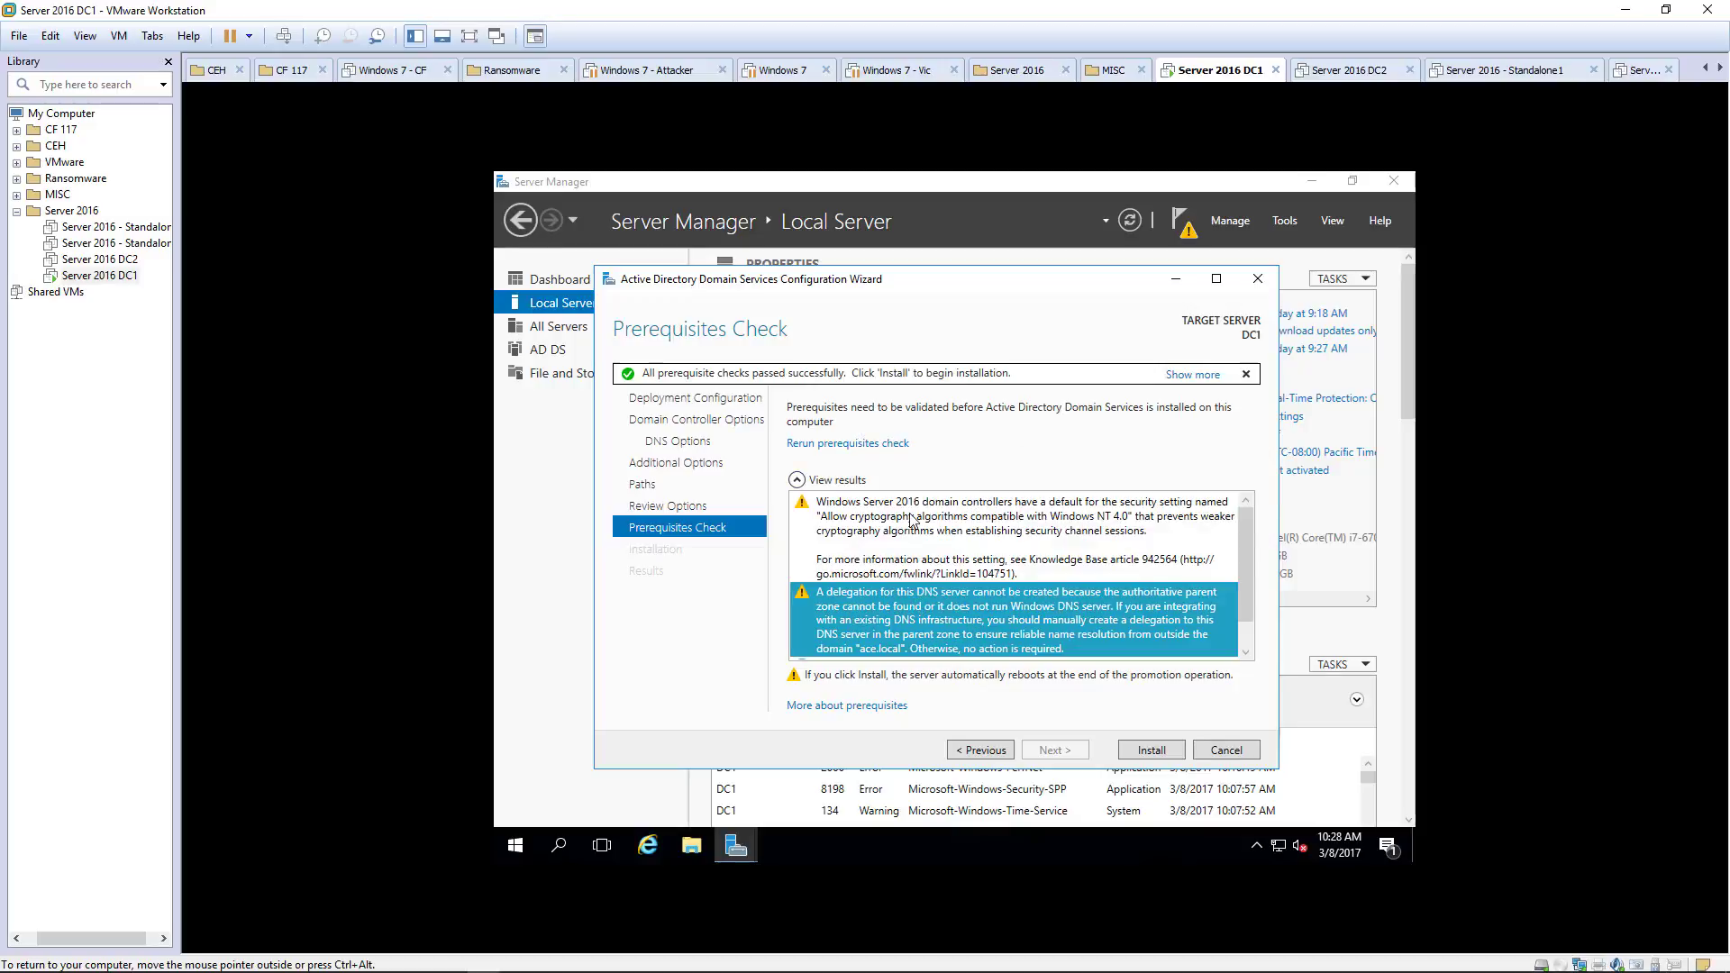
{"action": "scroll", "coordinate": [911, 540], "scroll_direction": "down", "scroll_amount": 1}
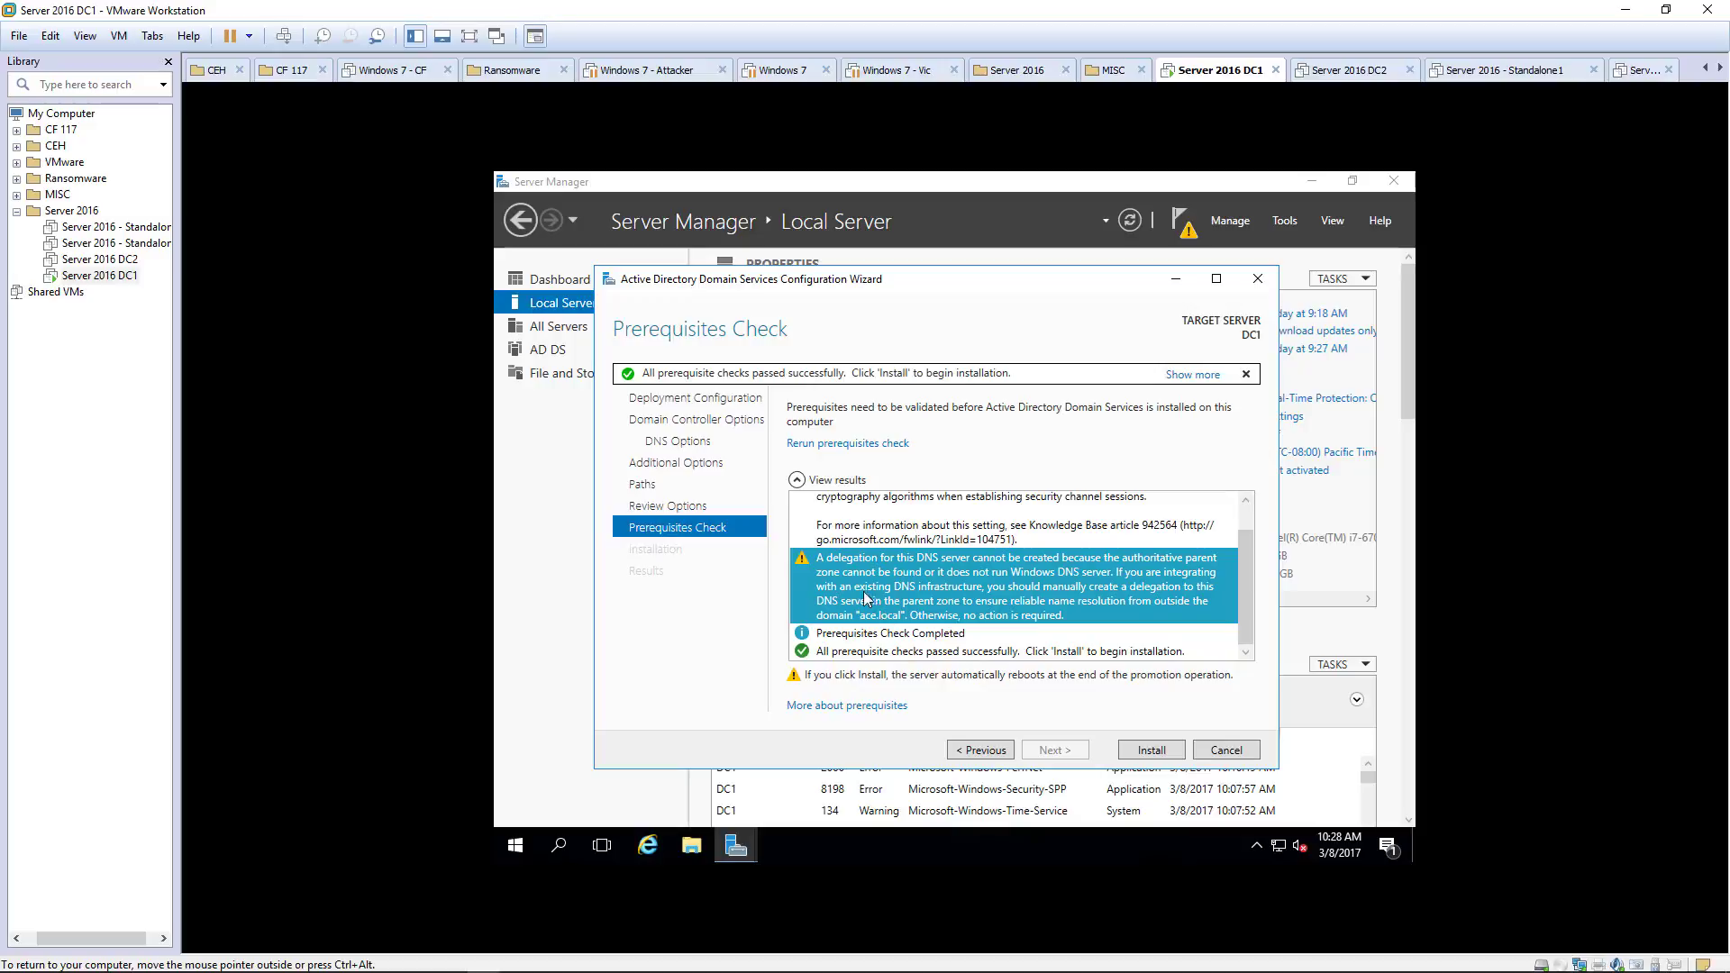
{"action": "scroll", "coordinate": [852, 551], "scroll_direction": "up", "scroll_amount": 1}
{"action": "left_click", "coordinate": [883, 541]}
{"action": "left_click", "coordinate": [882, 591]}
{"action": "left_click", "coordinate": [1141, 753]}
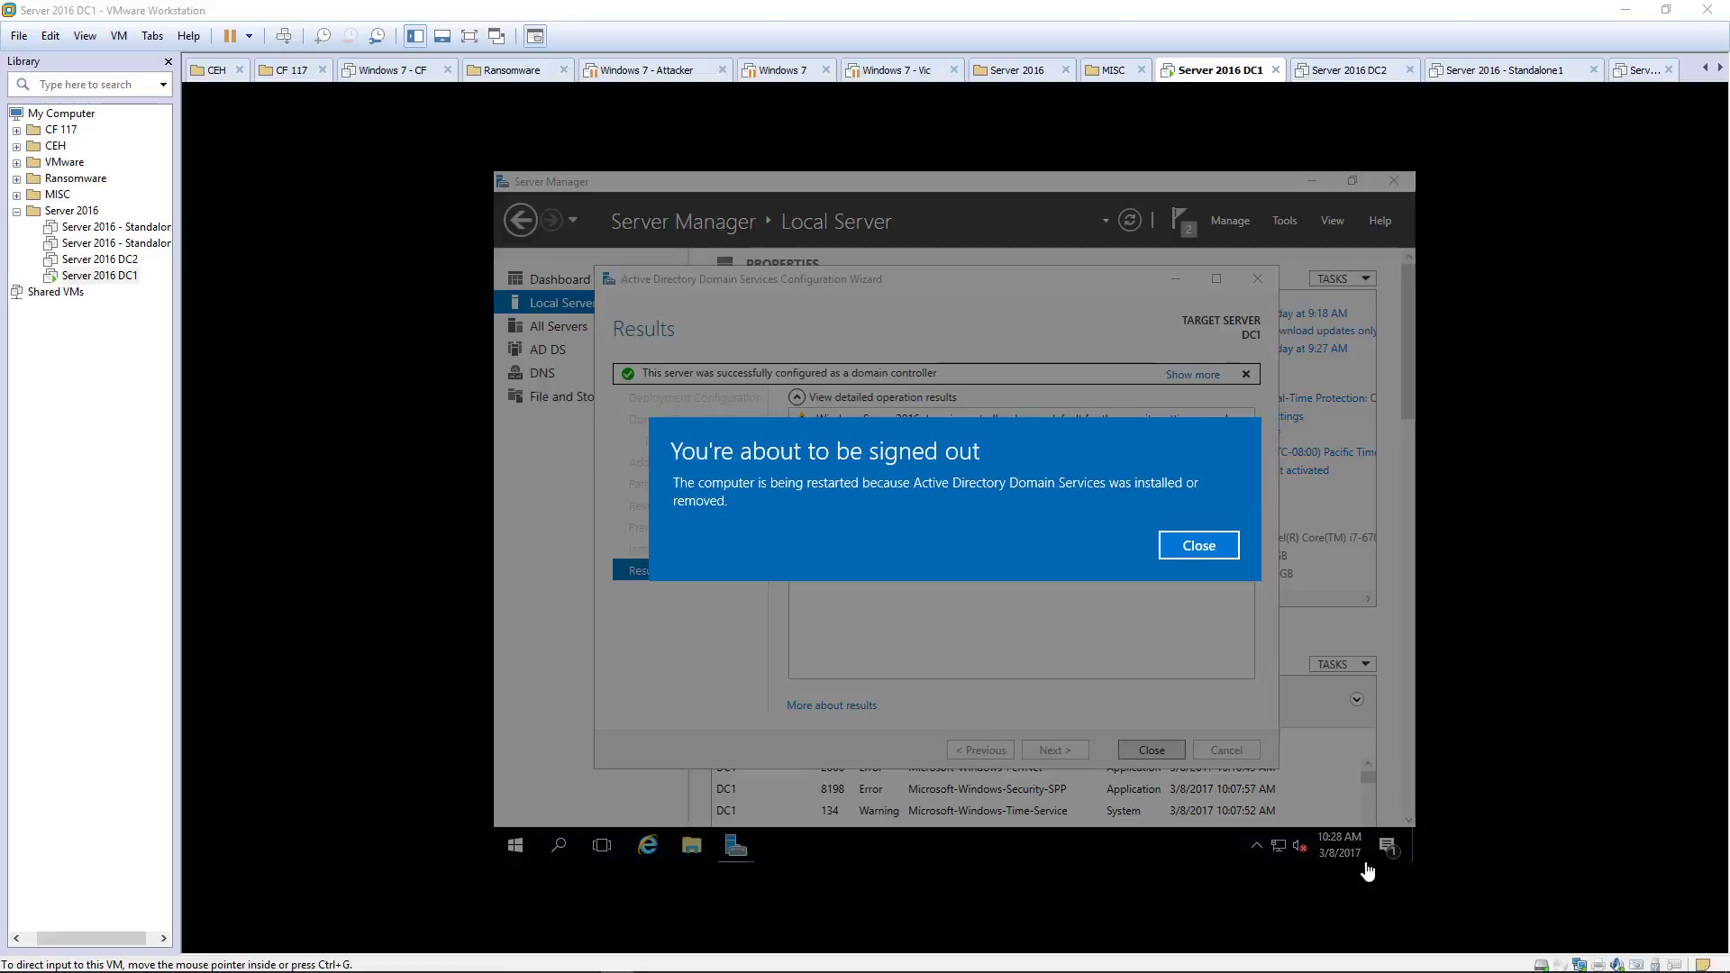
Step: Acknowledge the sign-out notice so DC1 restarts as a domain controller
{"action": "left_click", "coordinate": [1169, 540]}
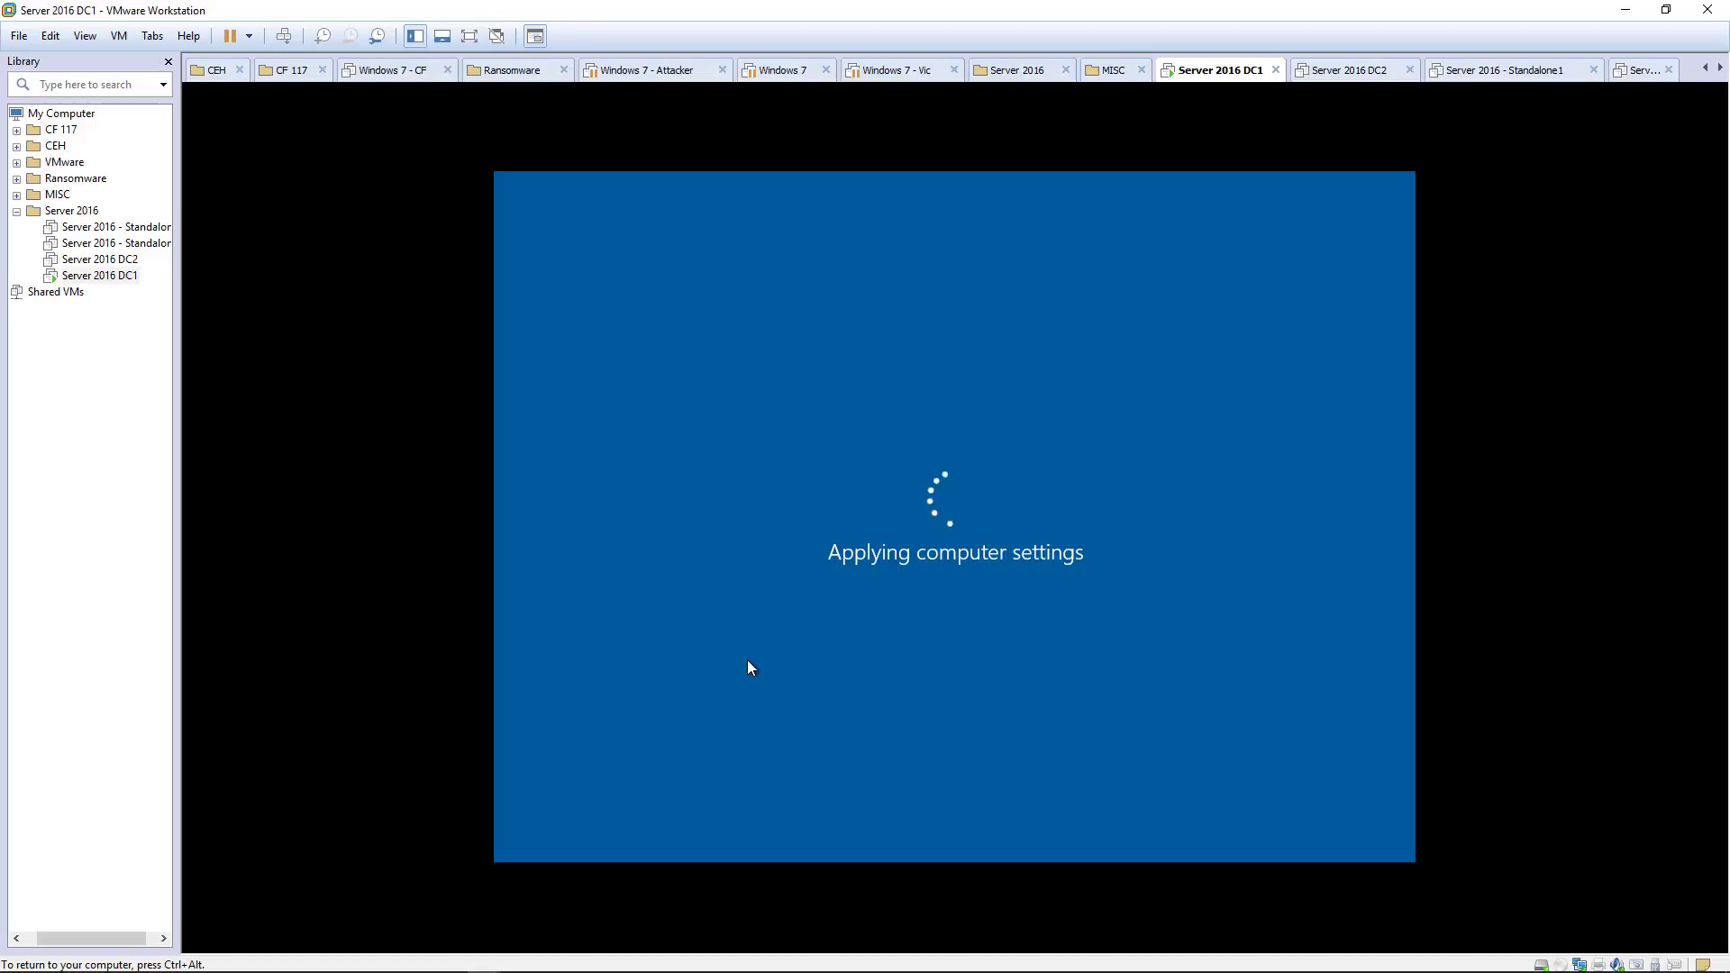
Step: Release keyboard and mouse from the VM while DC1 finishes rebooting
{"action": "key", "text": "ctrl+alt"}
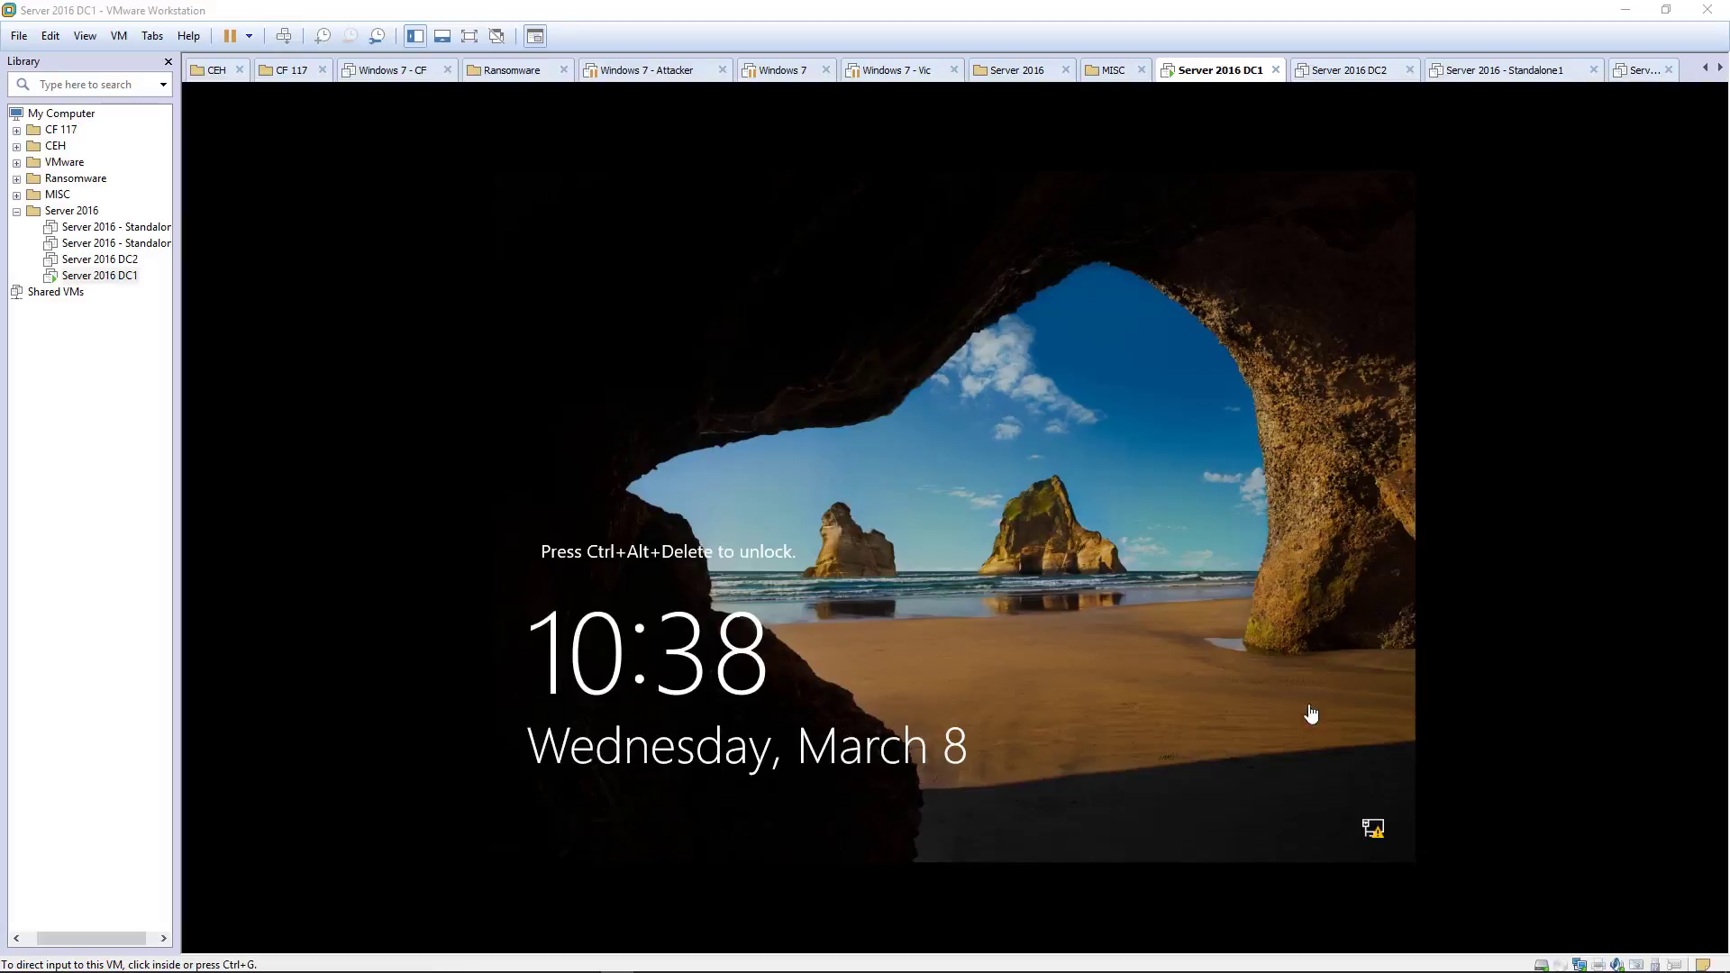
Step: Sign in to DC1 as the ACE domain Administrator with the account password
{"action": "left_click", "coordinate": [1023, 674]}
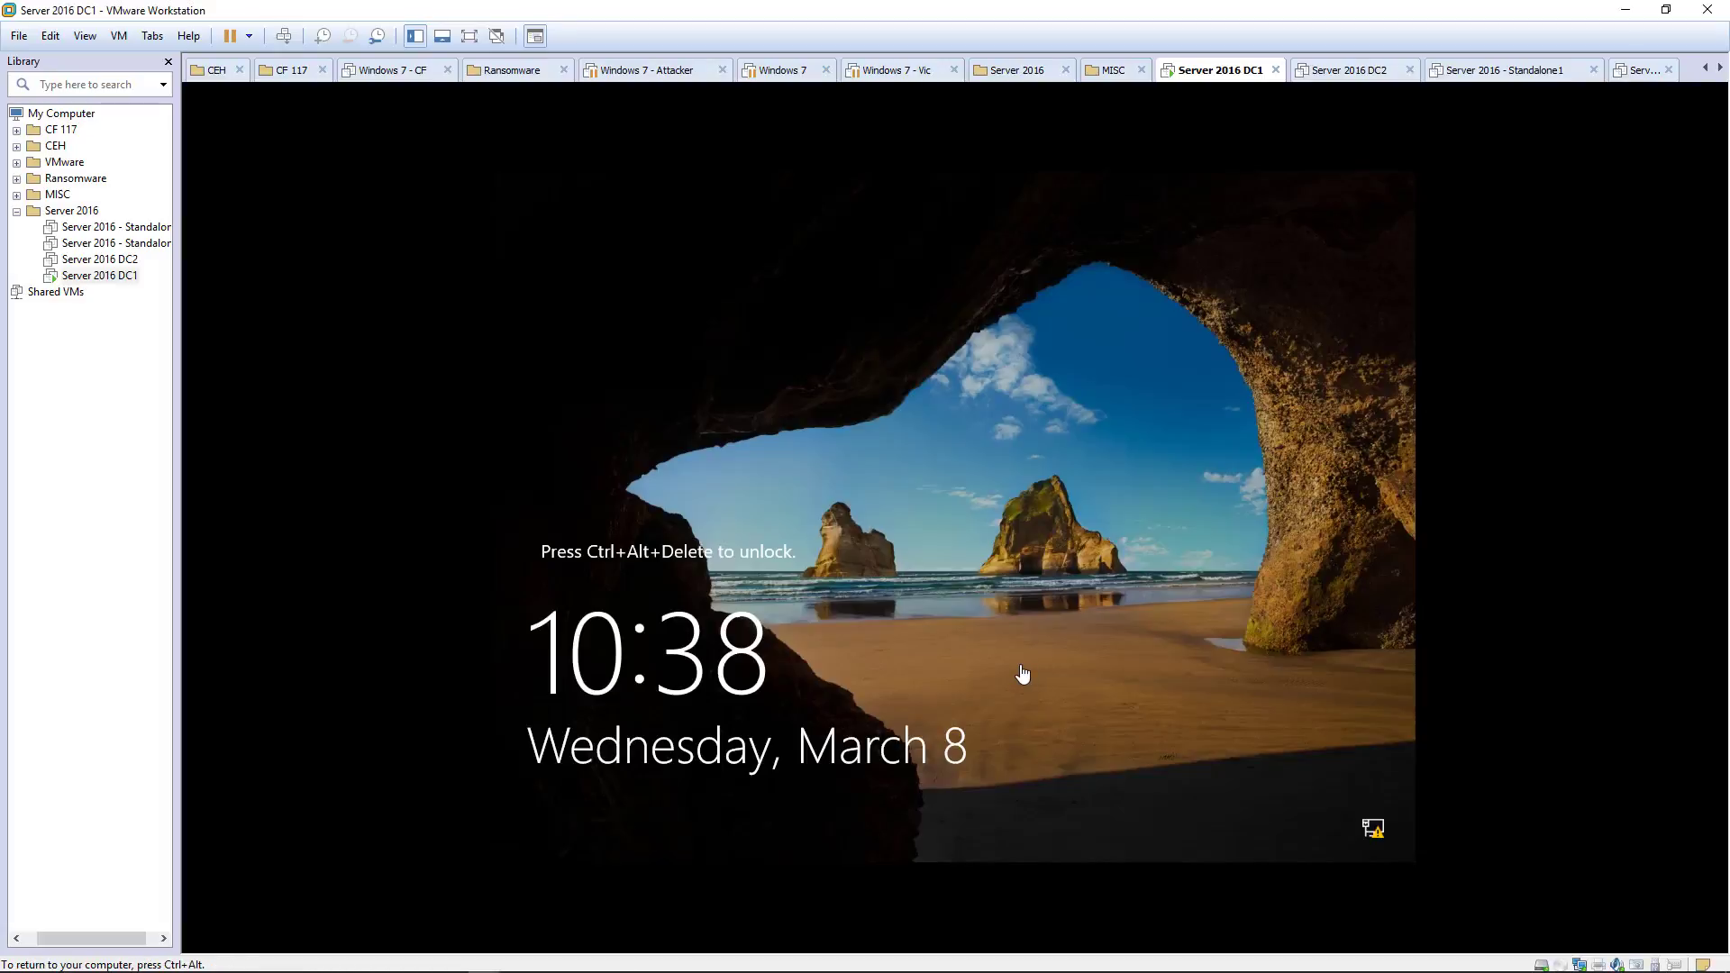
{"action": "key", "text": "ctrl+alt+Insert"}
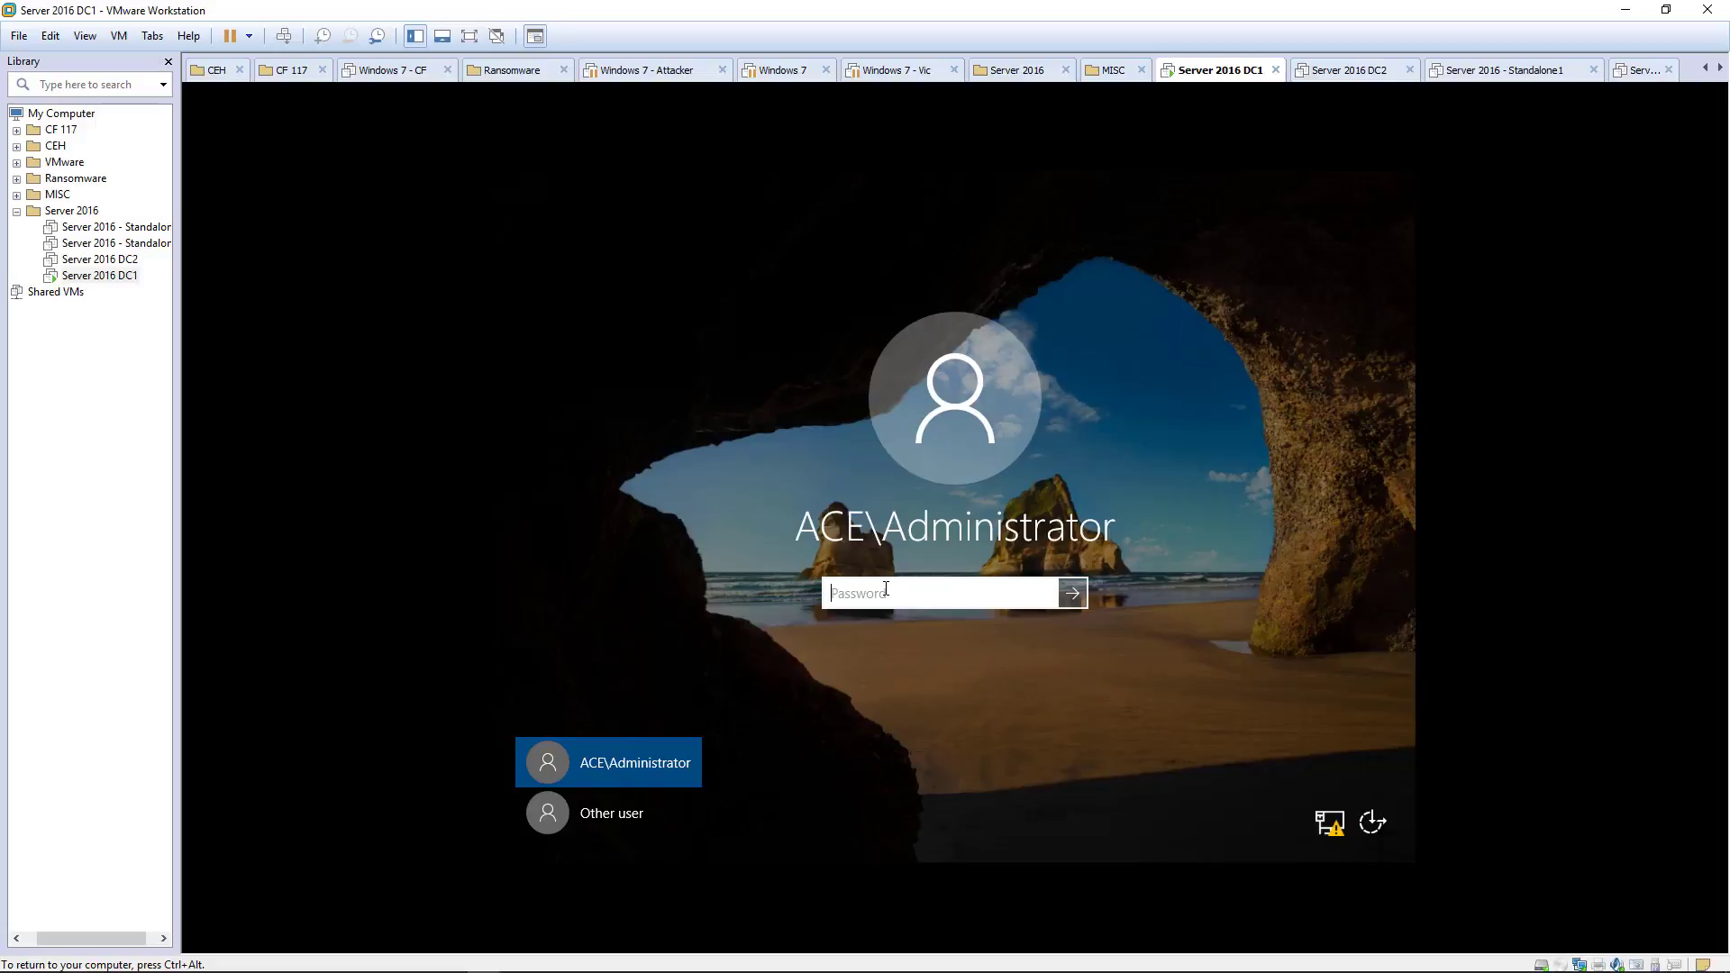
{"action": "type", "text": "••••••••"}
{"action": "key", "text": "Return"}
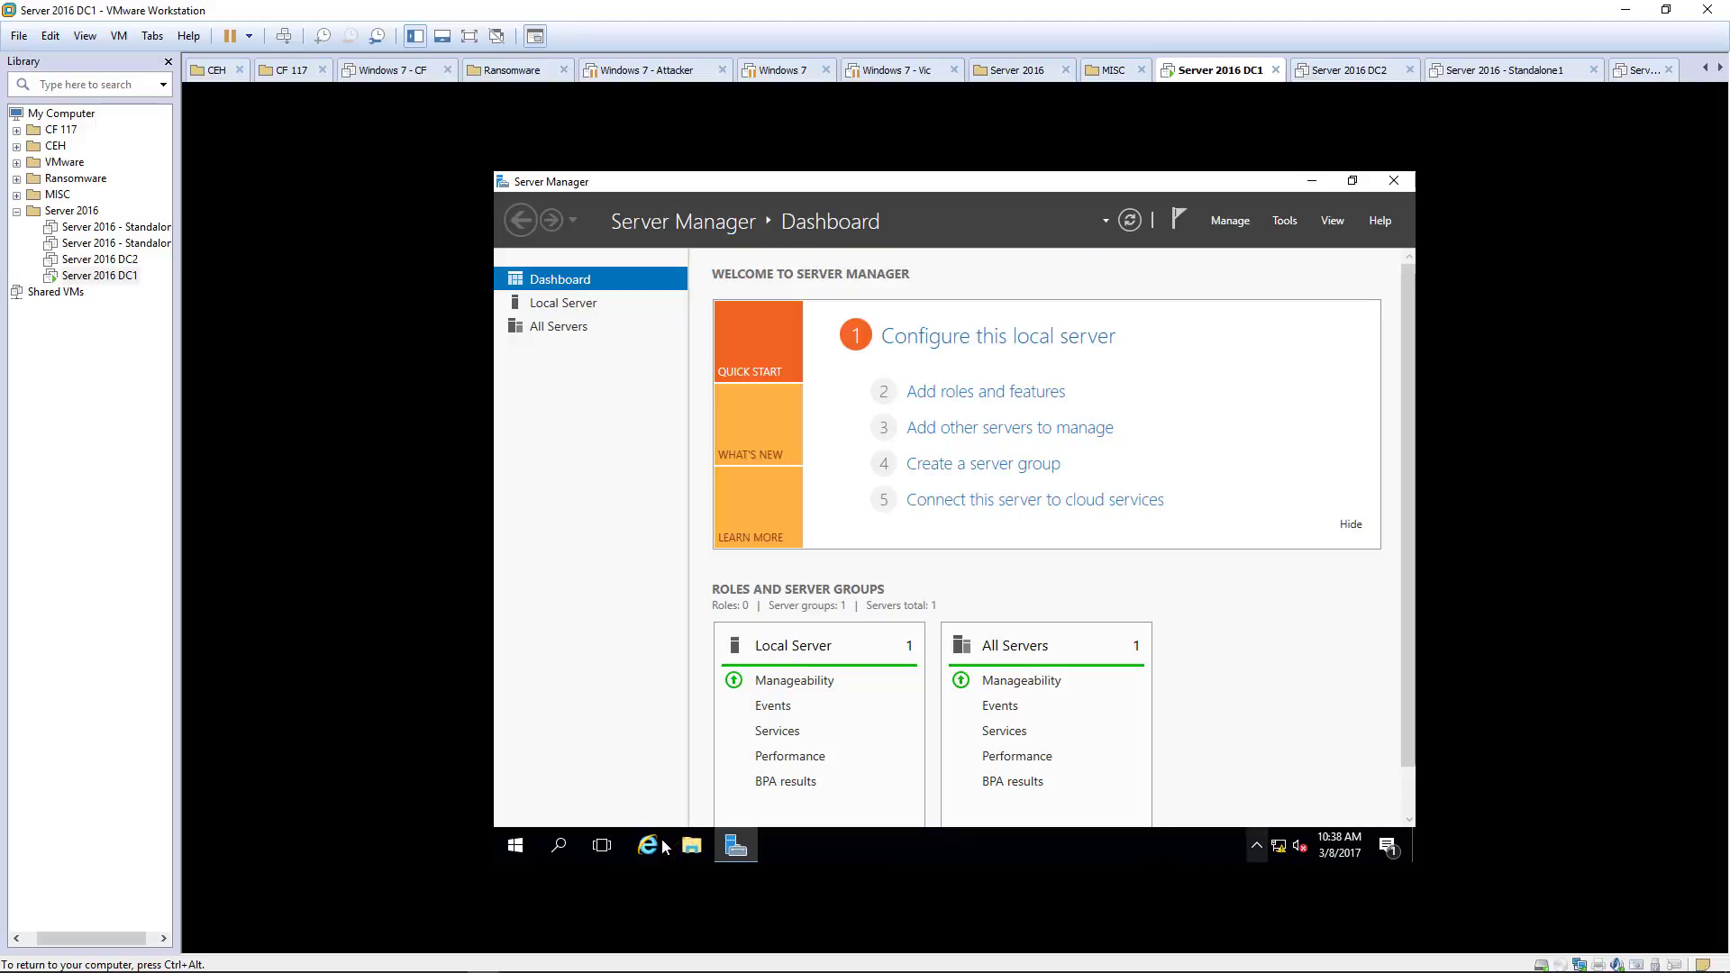
Step: Open an administrator Command Prompt and ping 8.8.8.8, stopping it with Ctrl+C
{"action": "left_click", "coordinate": [515, 845]}
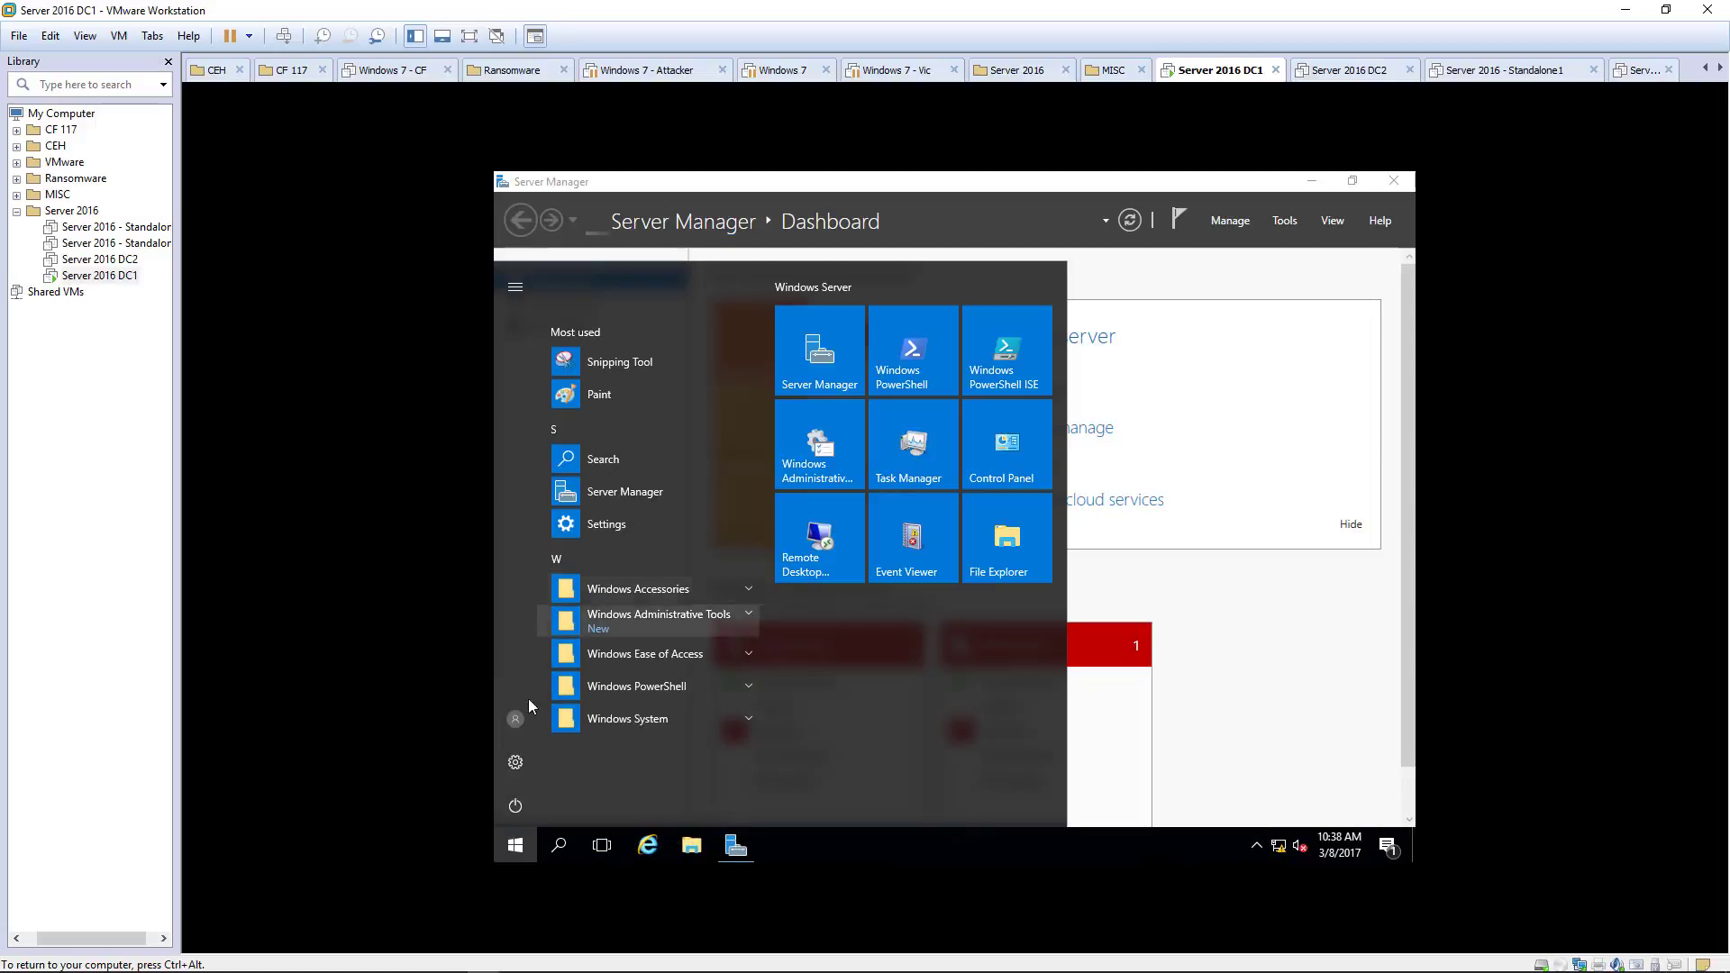
{"action": "right_click", "coordinate": [515, 843]}
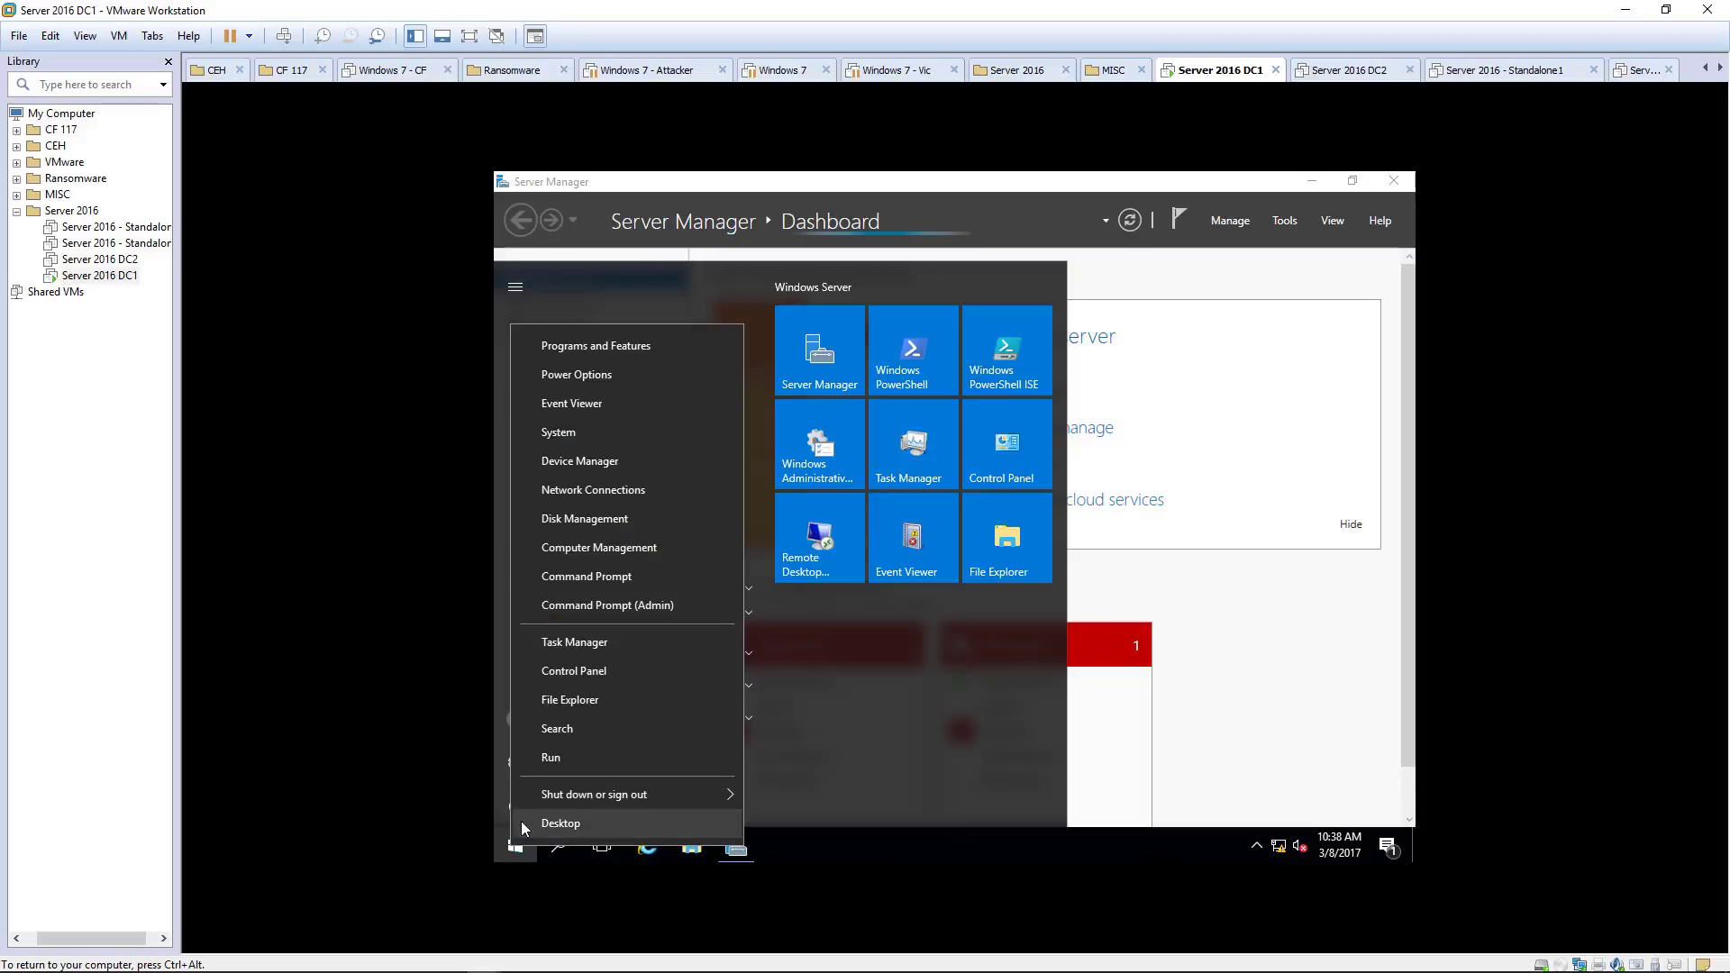
{"action": "left_click", "coordinate": [586, 595]}
{"action": "left_click", "coordinate": [763, 448]}
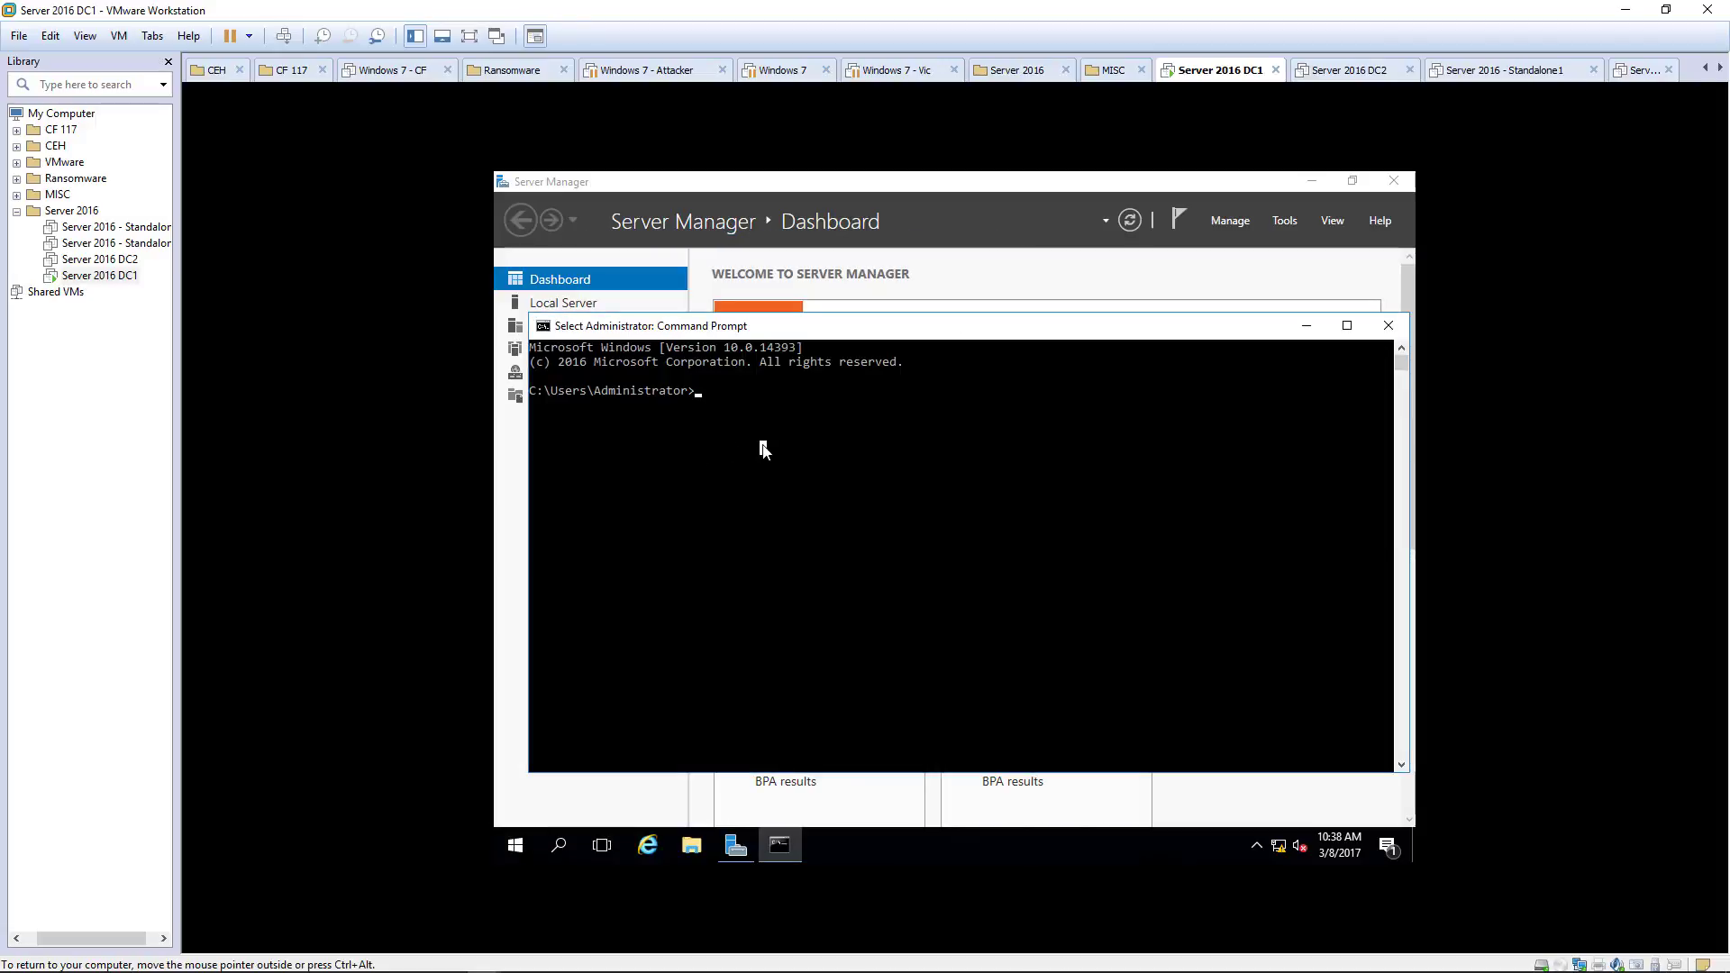
{"action": "type", "text": "ping 8.8.8.8"}
{"action": "key", "text": "Return"}
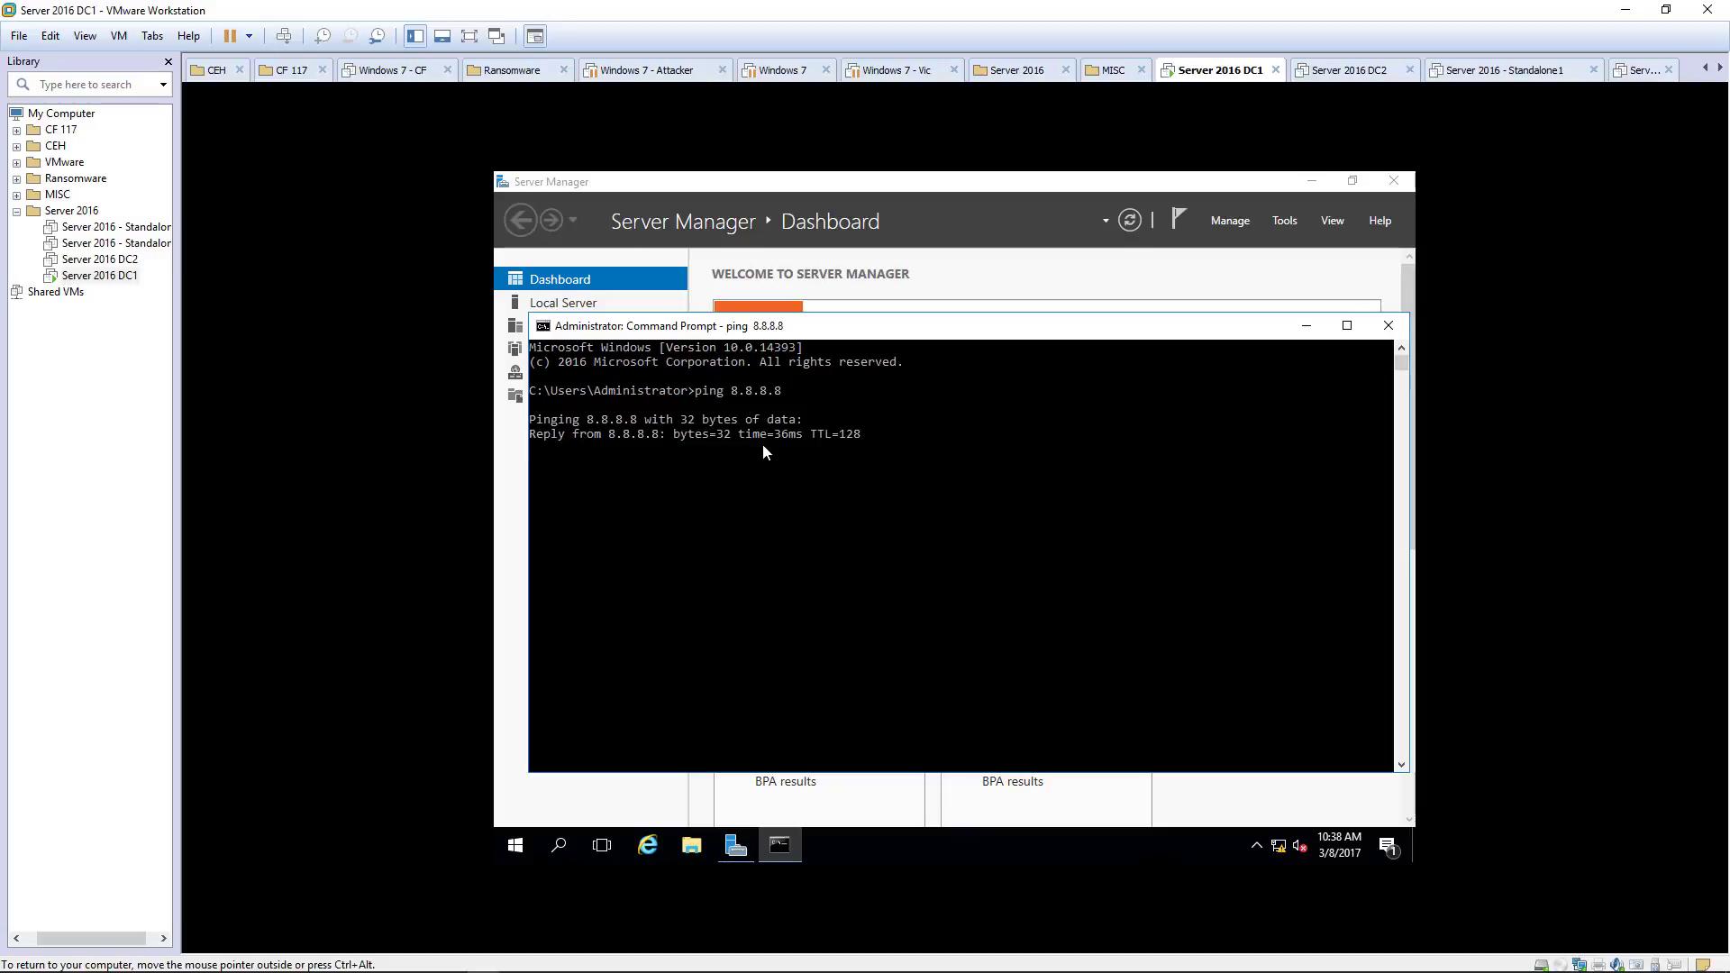
{"action": "key", "text": "ctrl+c"}
Step: Ping google.com to confirm name resolution, then close the prompt
{"action": "type", "text": "ping google.com"}
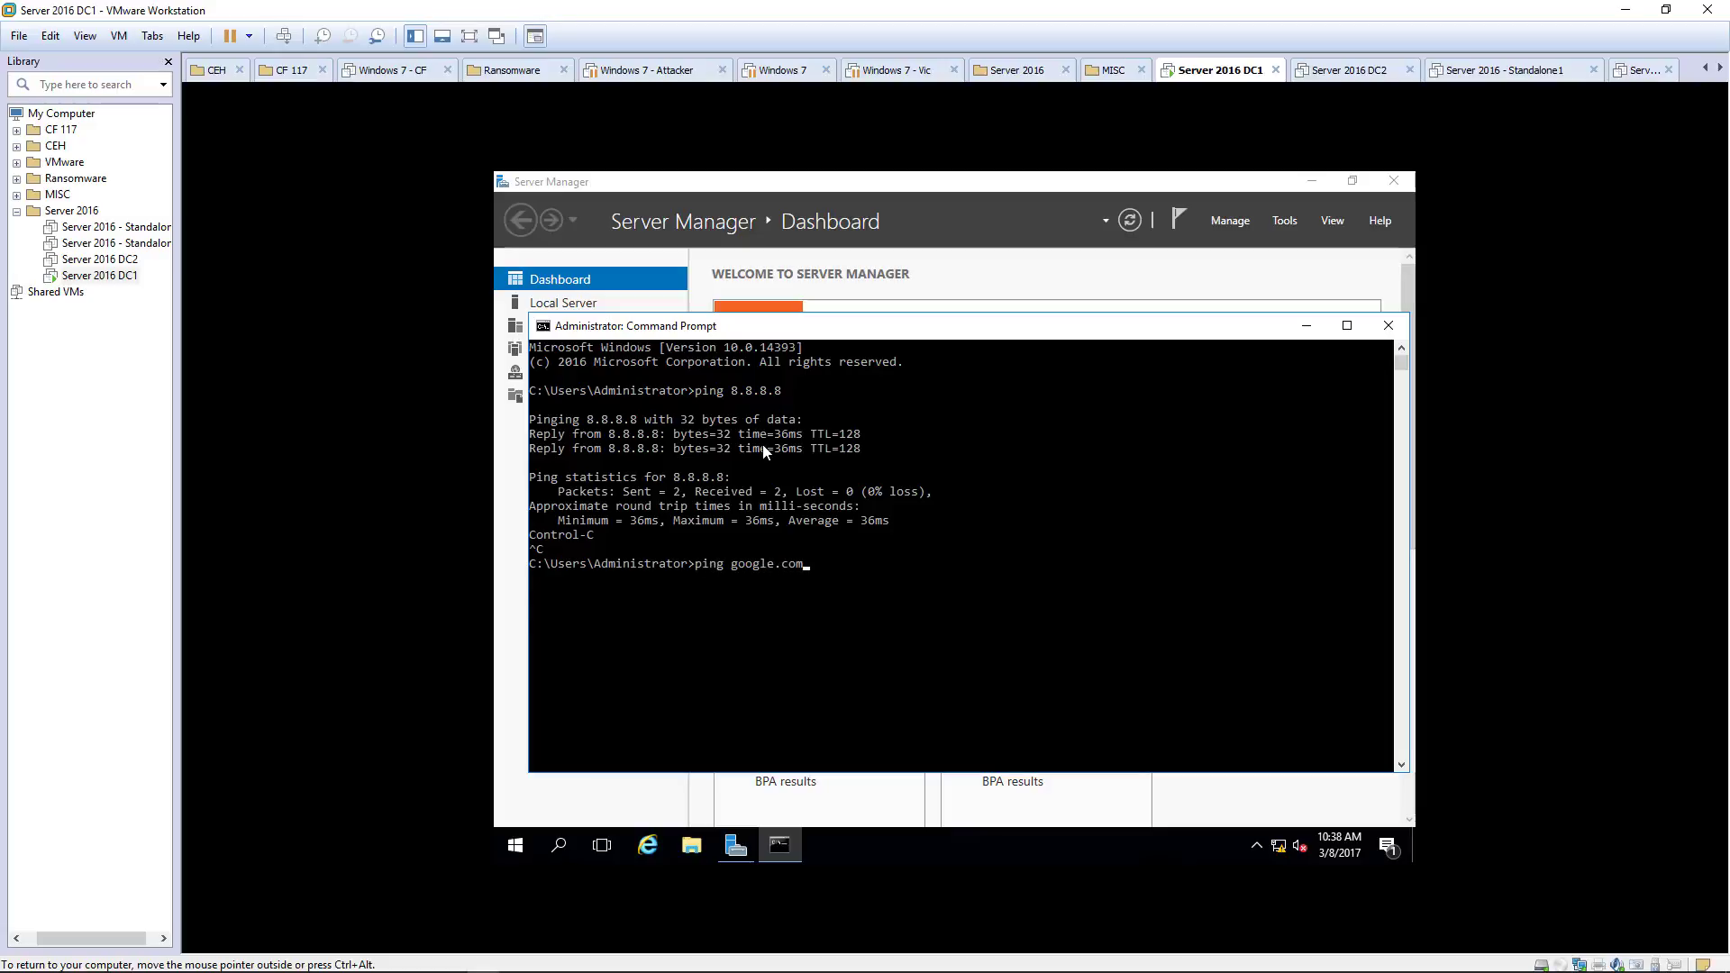
{"action": "key", "text": "Return"}
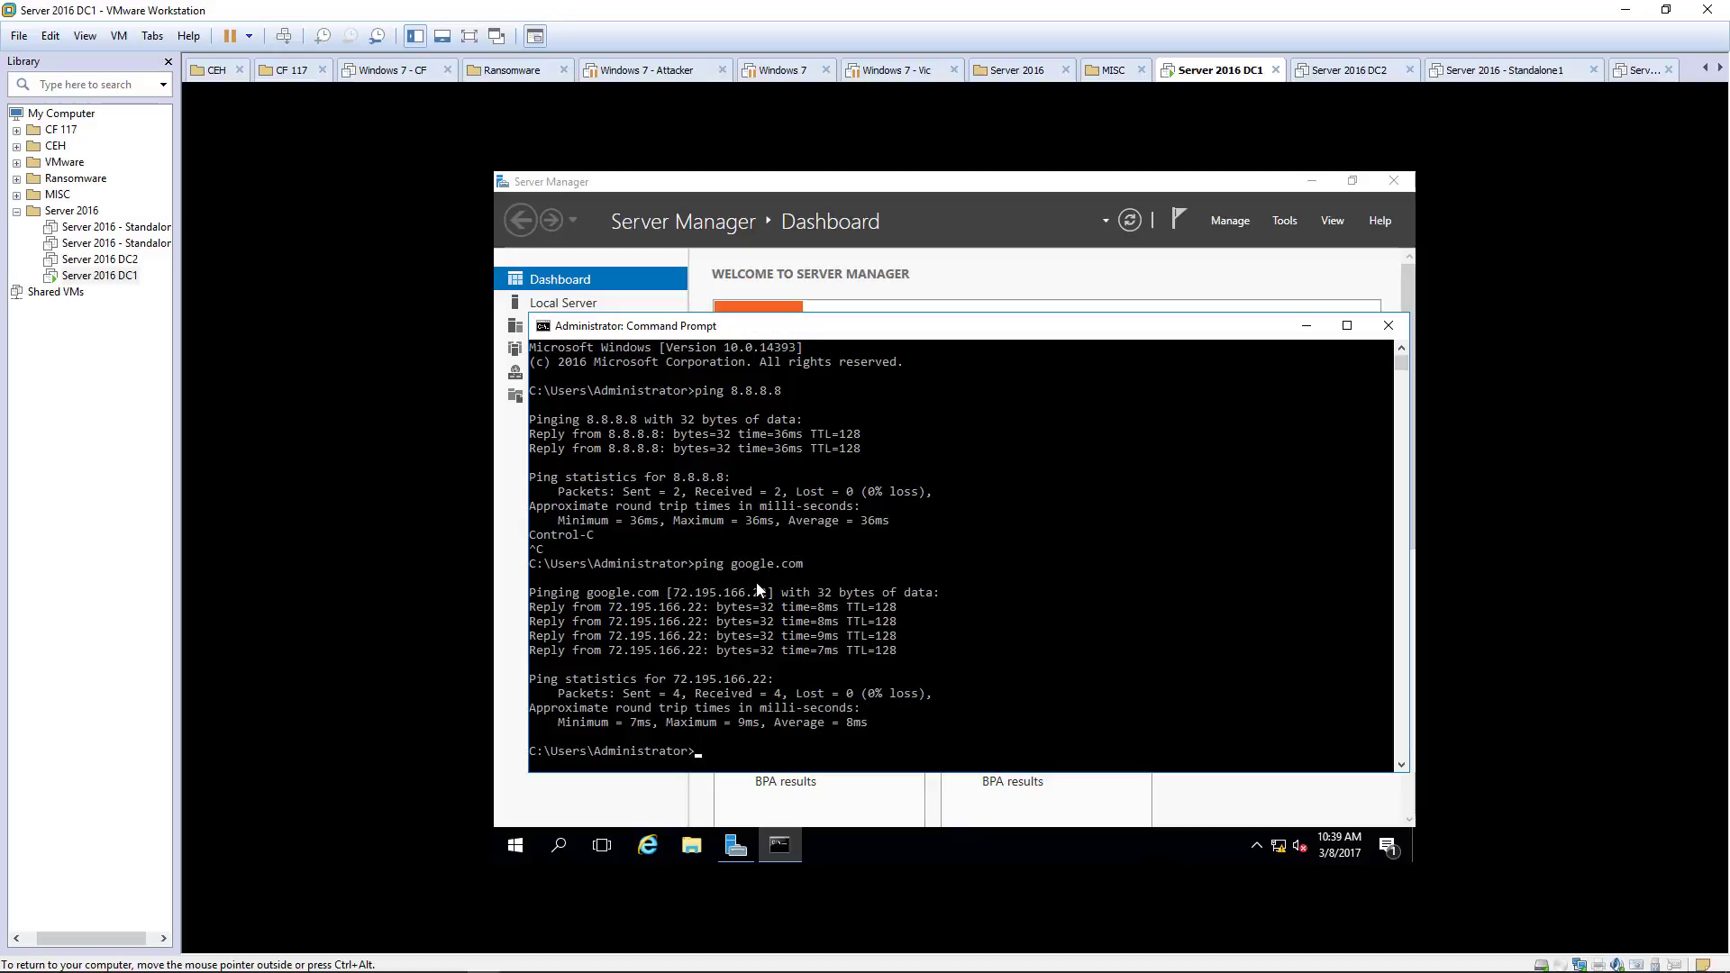
{"action": "left_click", "coordinate": [1387, 326]}
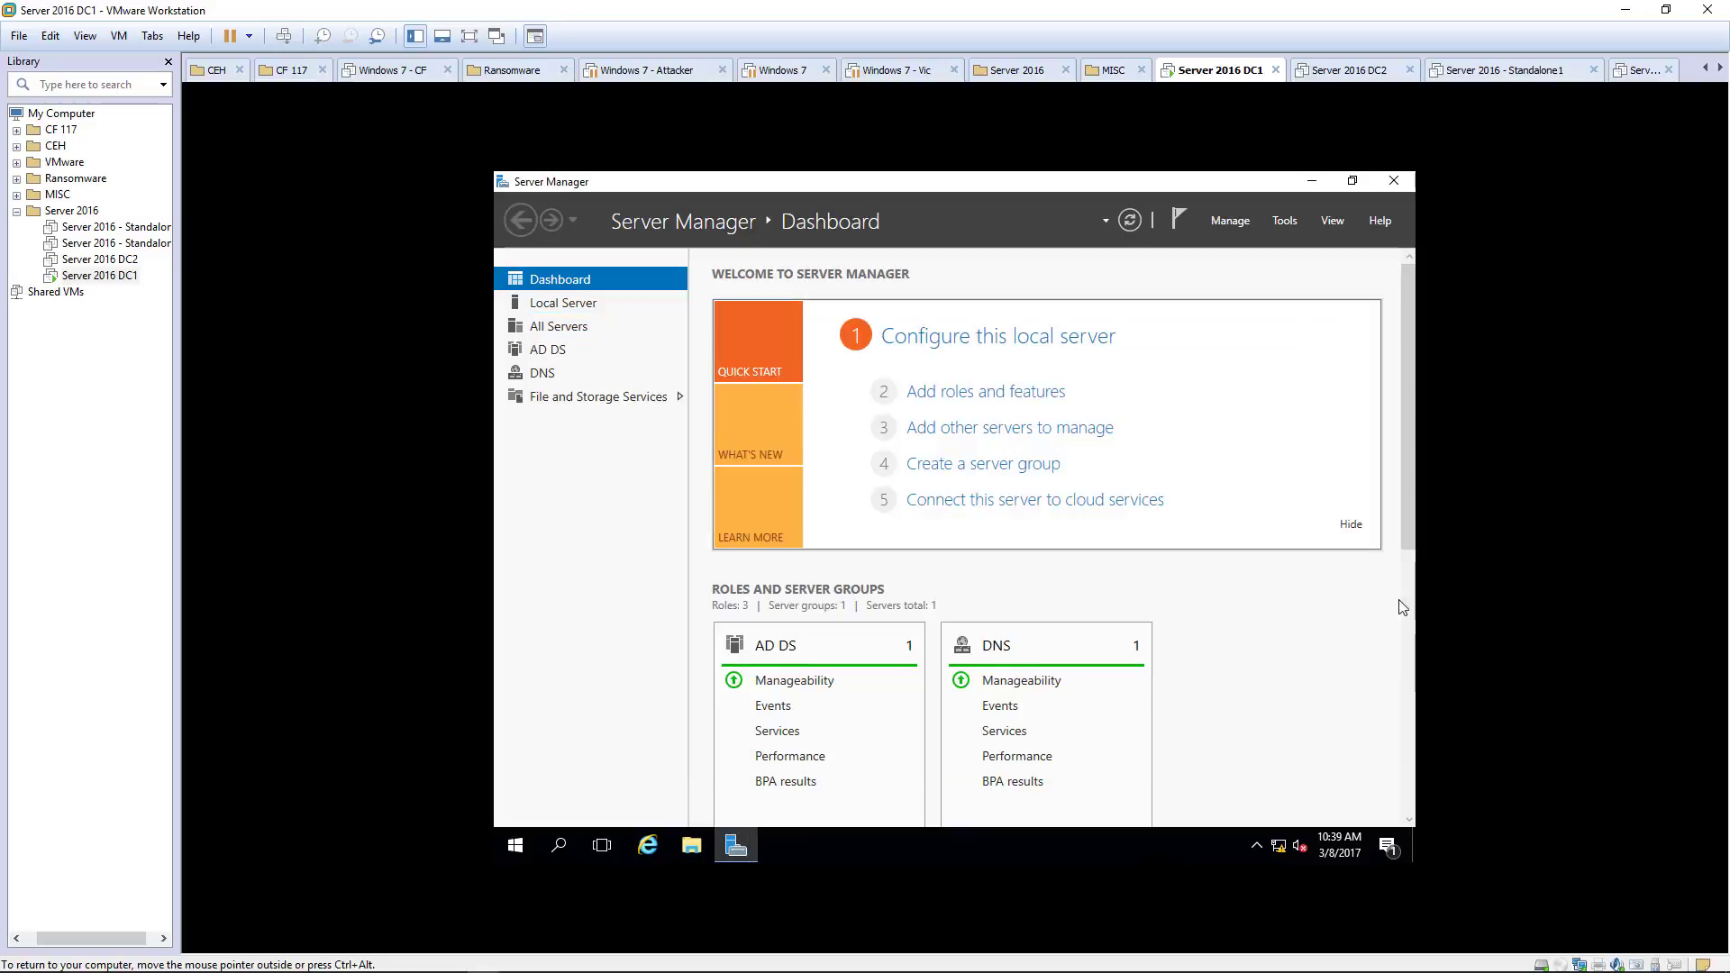
{"action": "right_click", "coordinate": [1278, 849]}
{"action": "left_click", "coordinate": [1297, 830]}
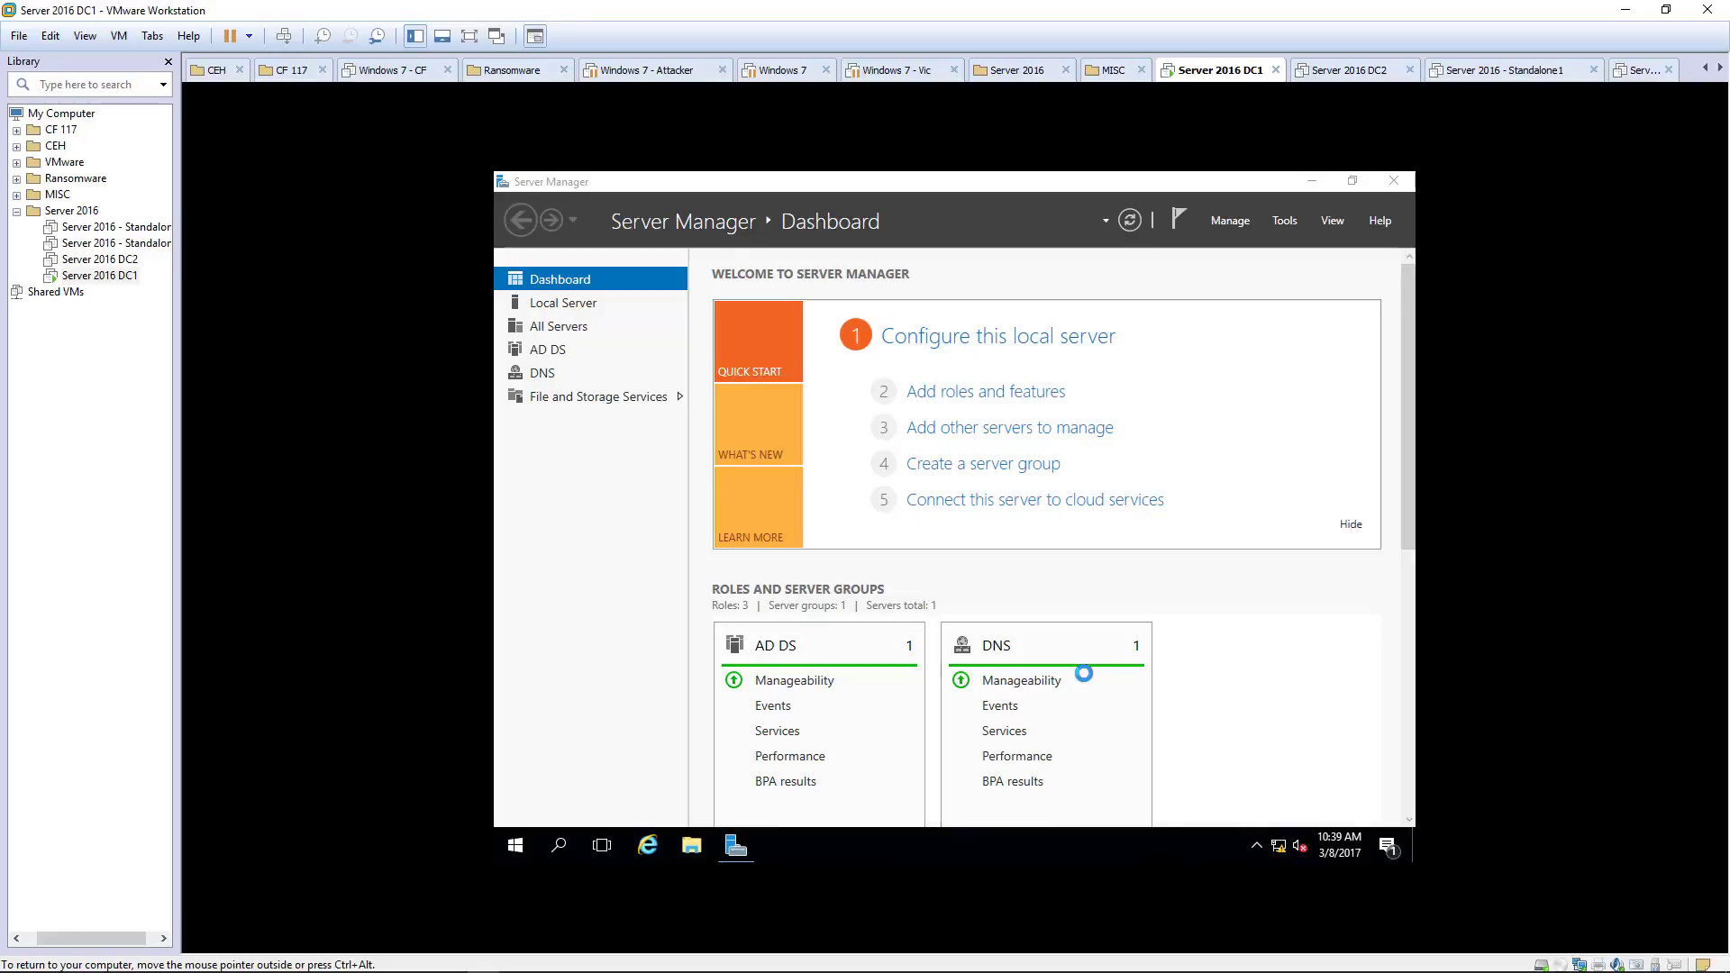
{"action": "left_click", "coordinate": [672, 352]}
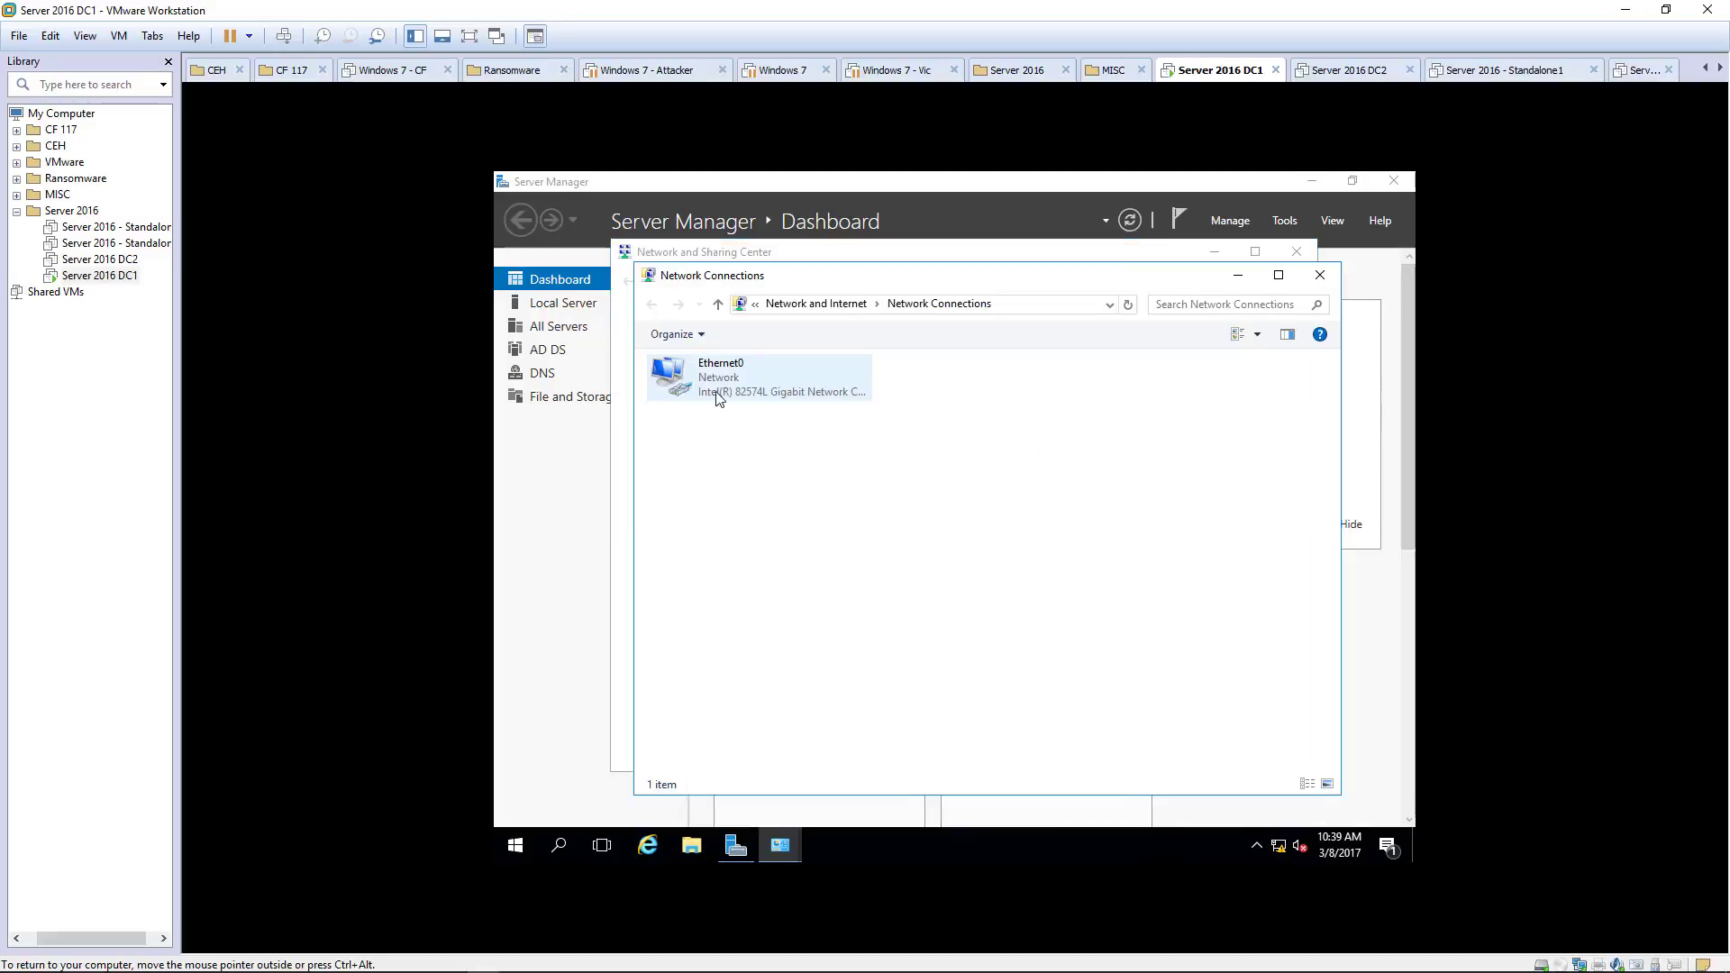
{"action": "double_click", "coordinate": [714, 390]}
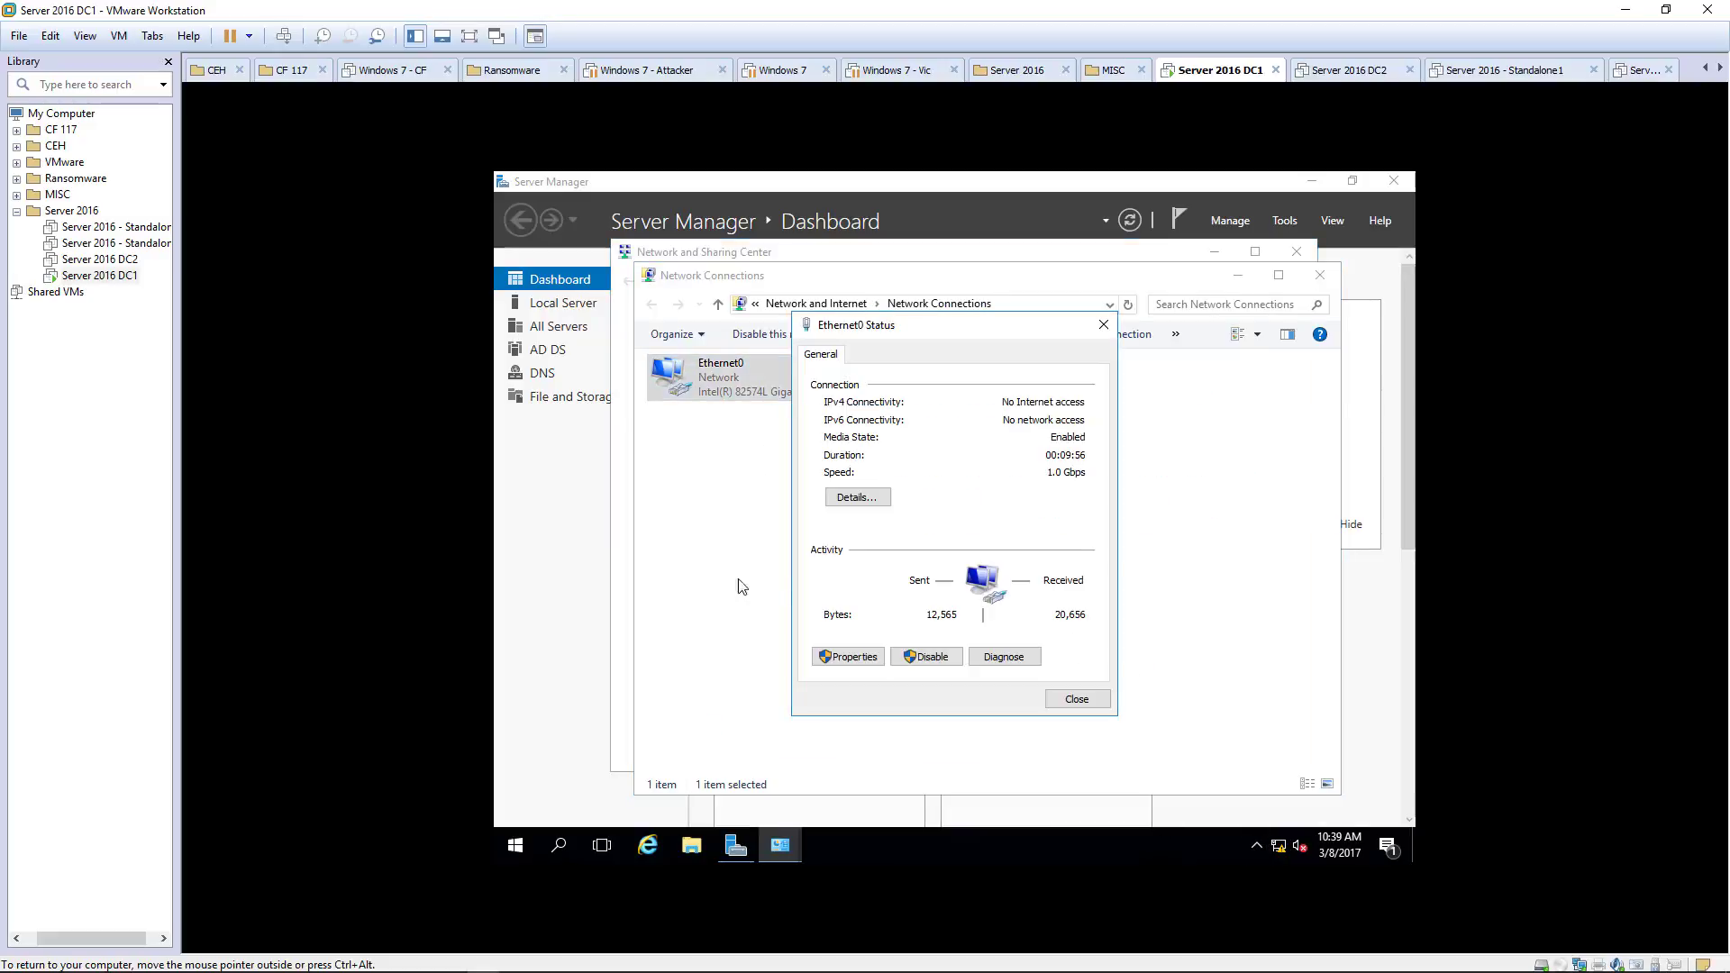
{"action": "left_click", "coordinate": [865, 501]}
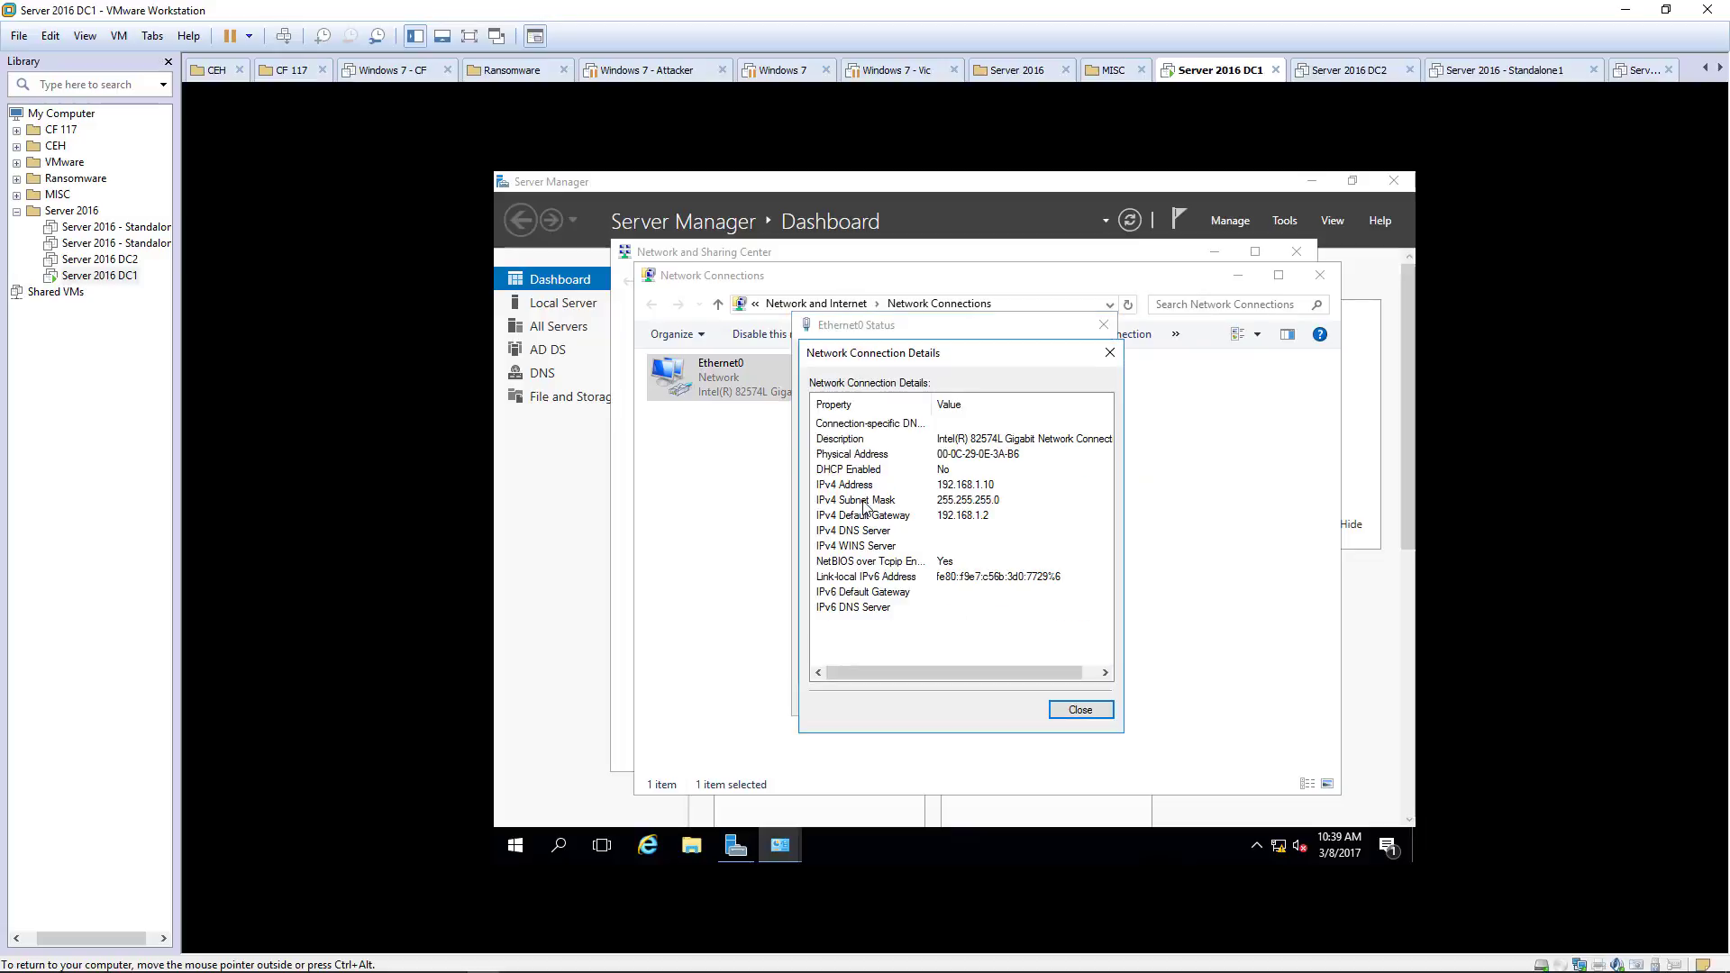
{"action": "left_click", "coordinate": [948, 519]}
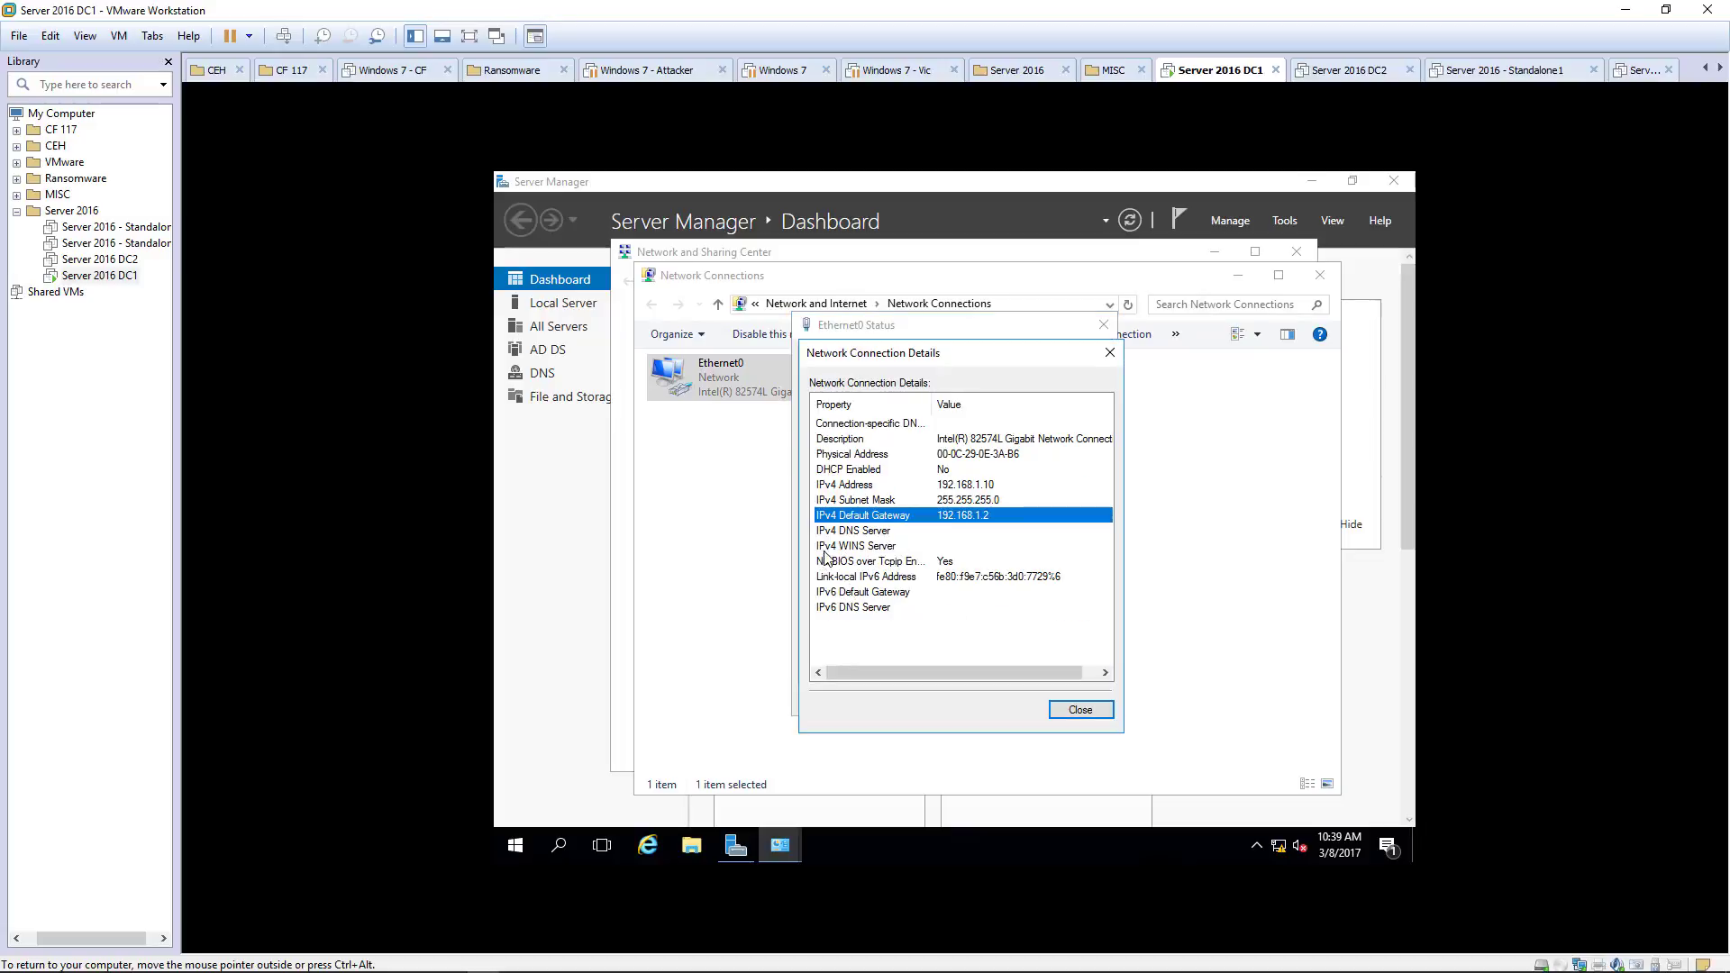
{"action": "left_click", "coordinate": [857, 532]}
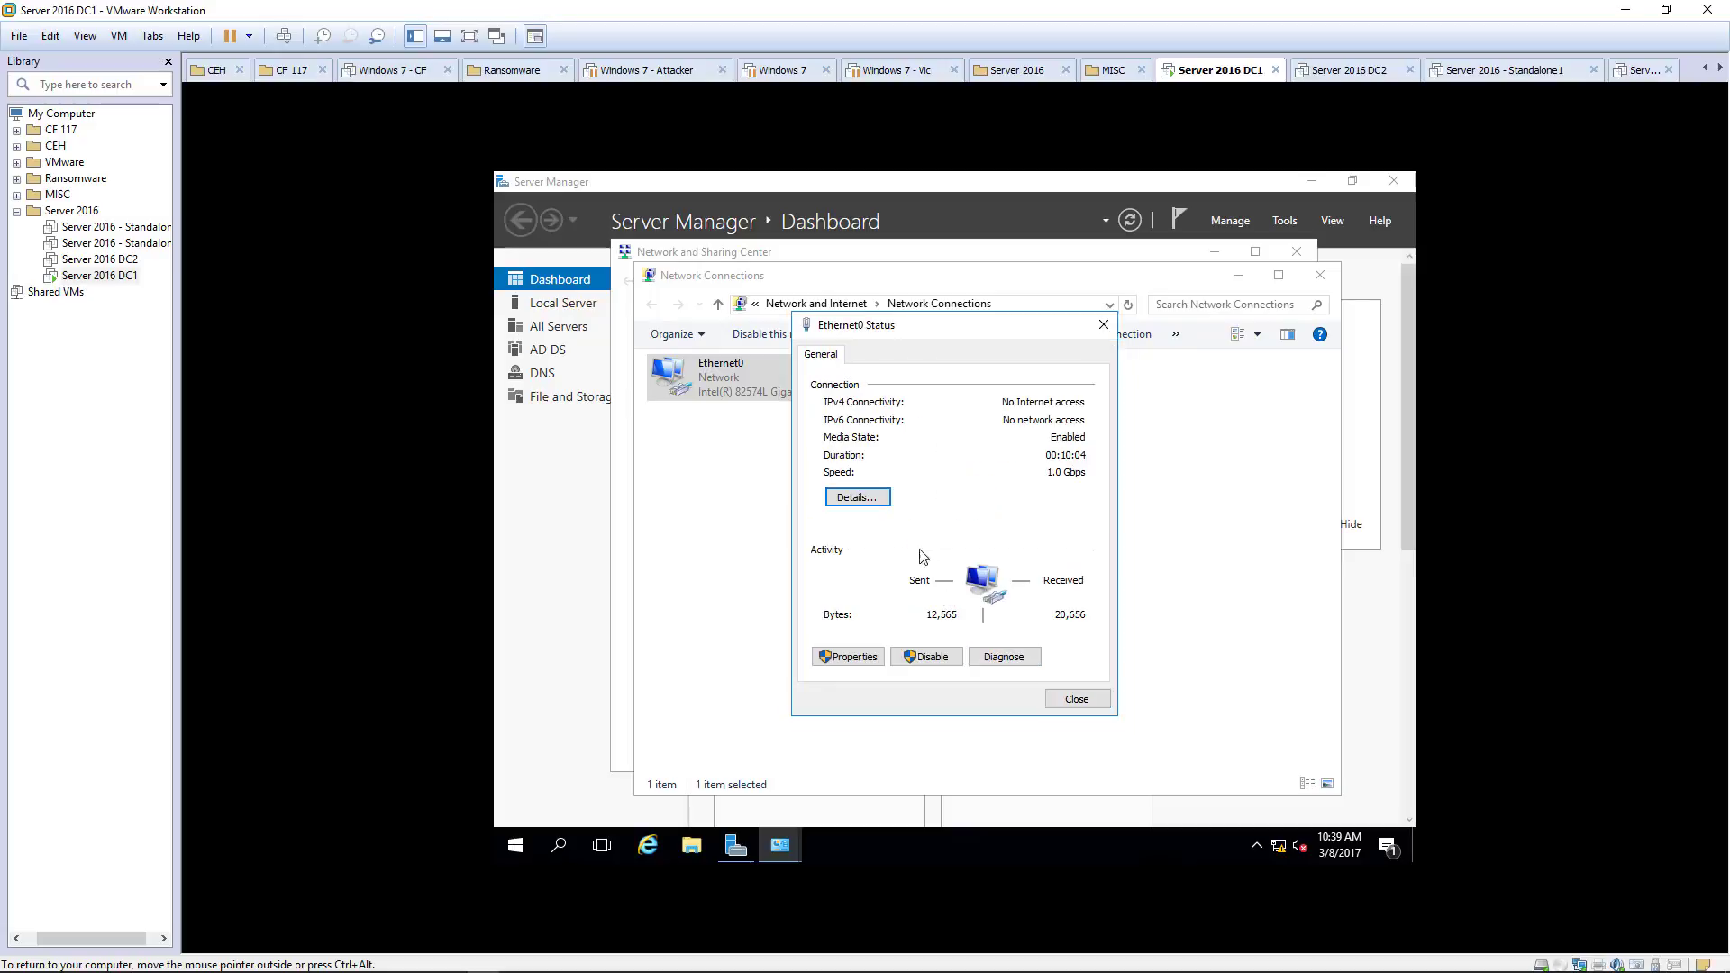
{"action": "left_click", "coordinate": [1080, 709]}
{"action": "left_click", "coordinate": [850, 657]}
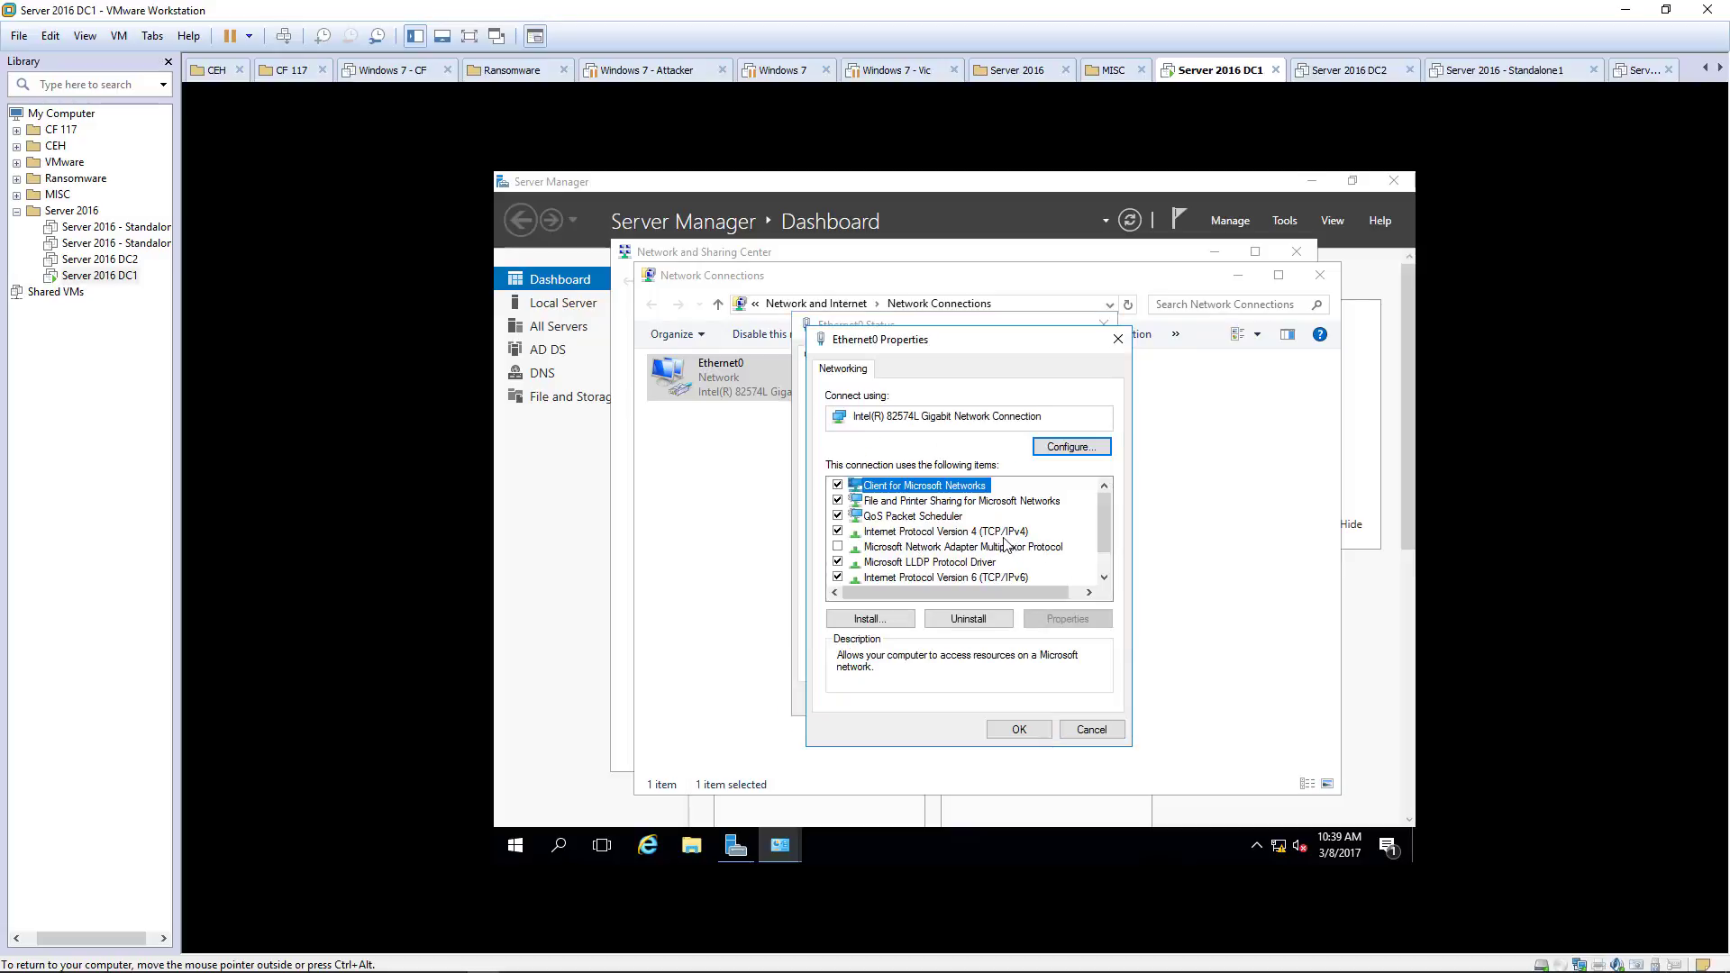
{"action": "double_click", "coordinate": [1004, 534]}
{"action": "double_click", "coordinate": [1043, 685]}
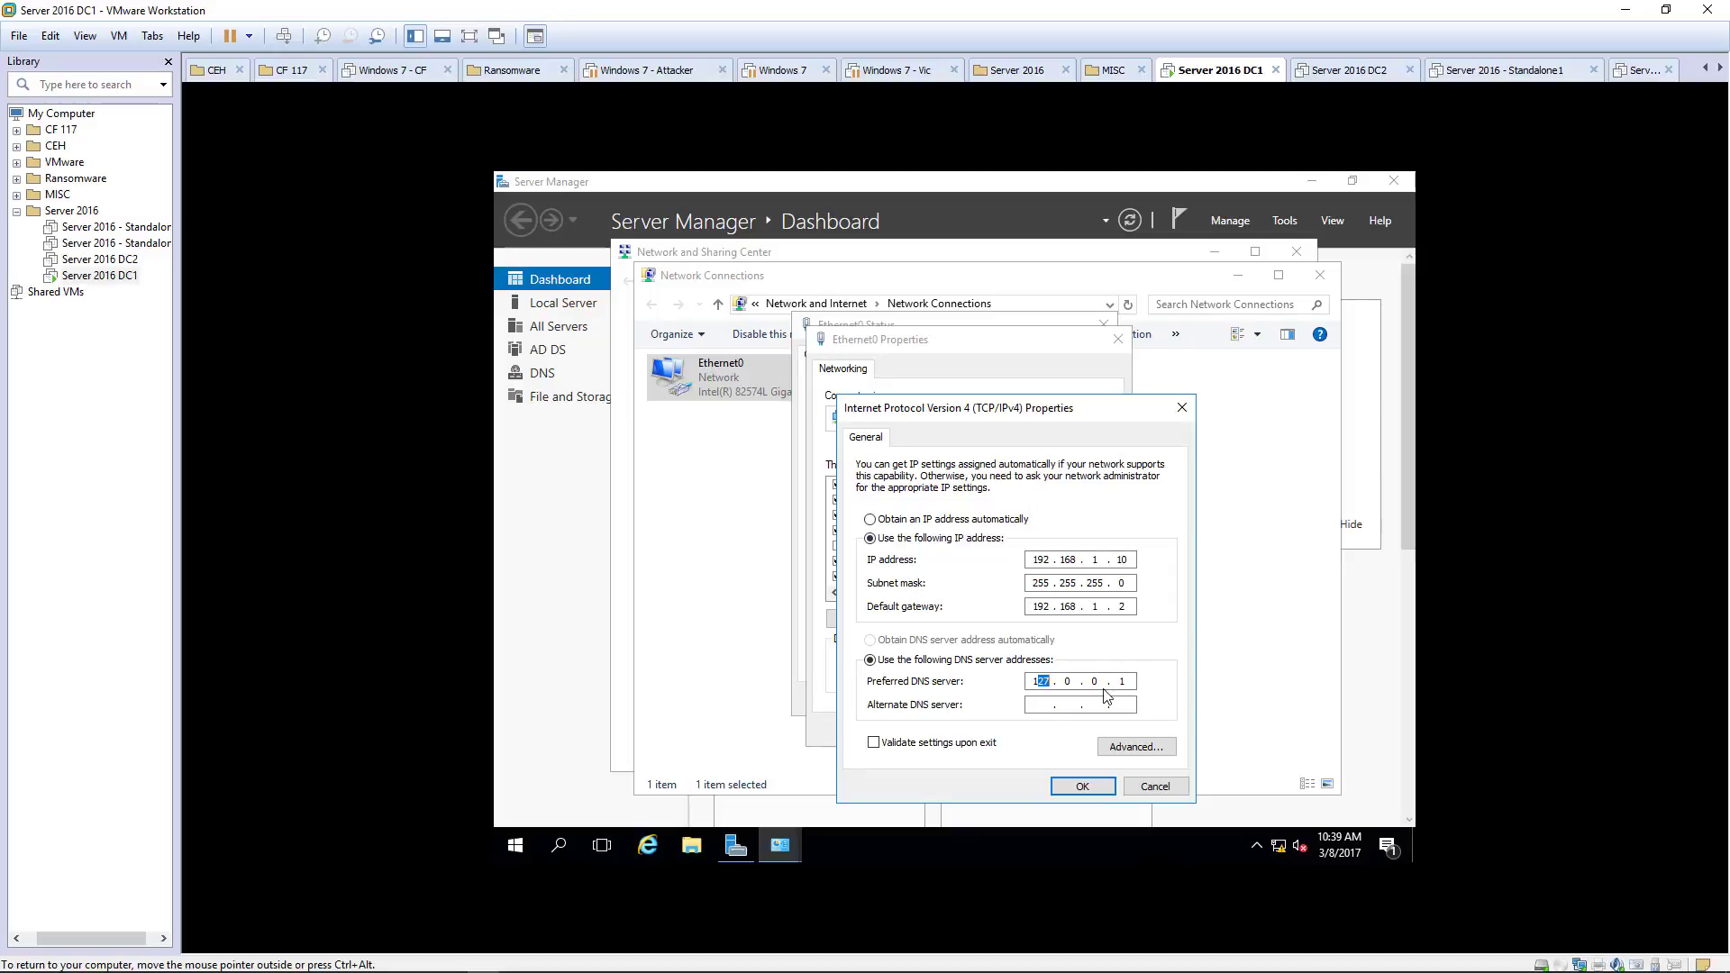
{"action": "left_click", "coordinate": [1150, 786]}
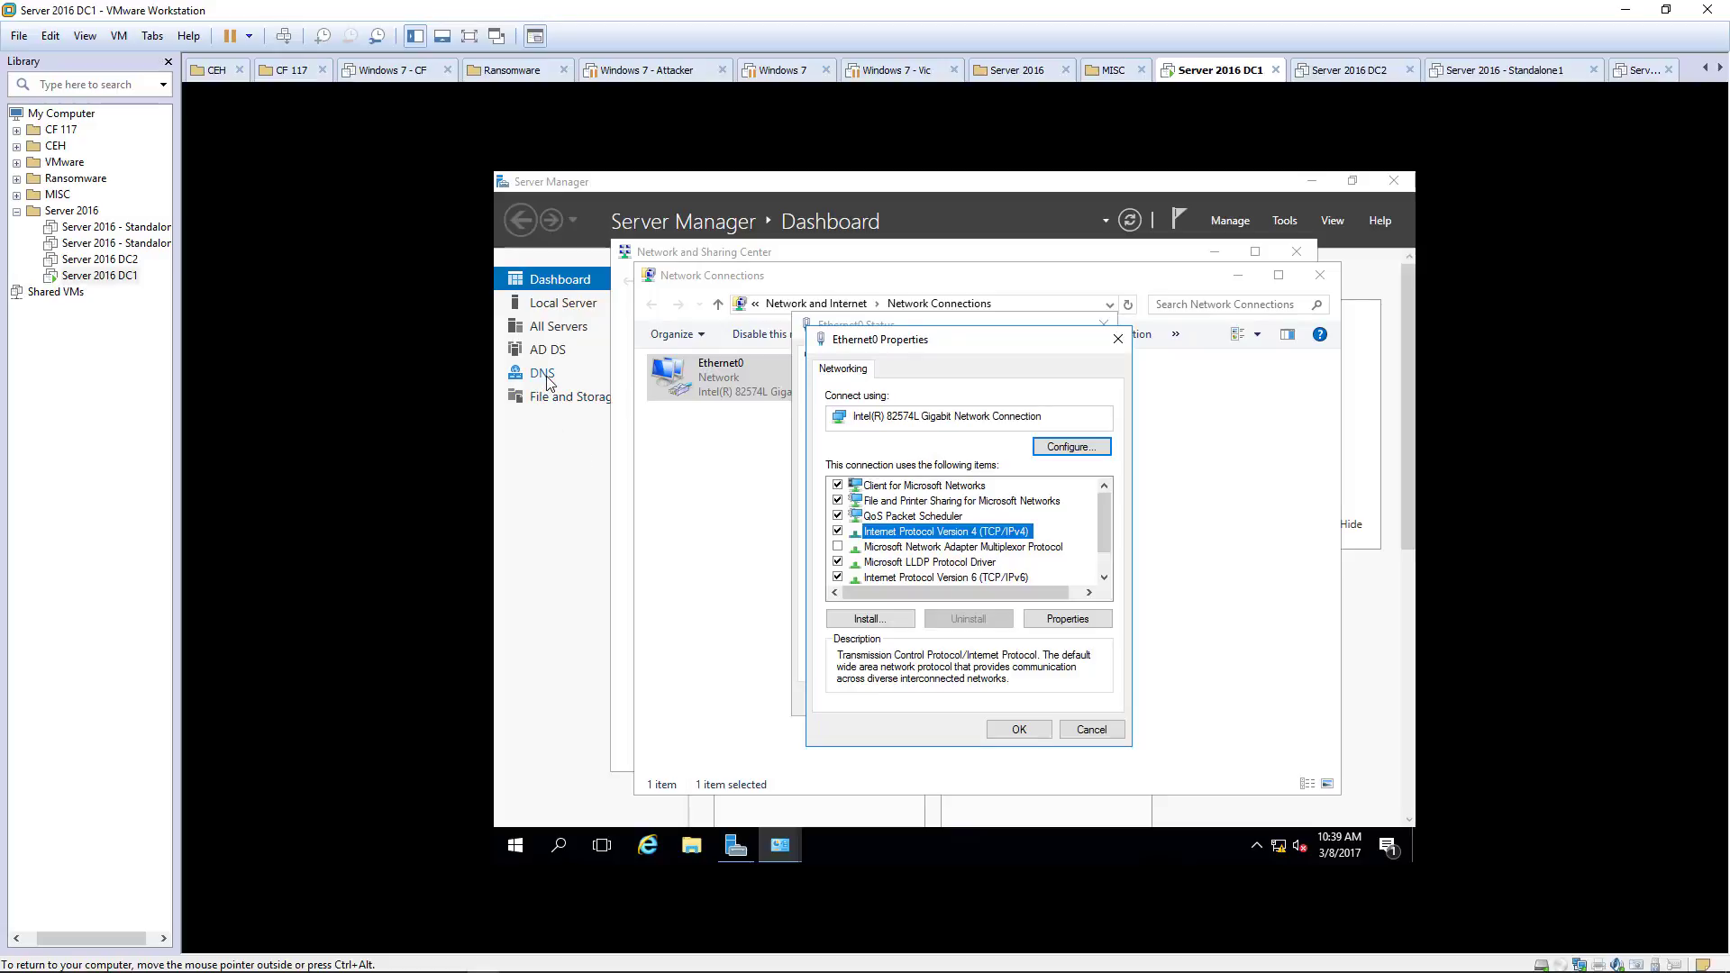
{"action": "left_click", "coordinate": [1092, 729]}
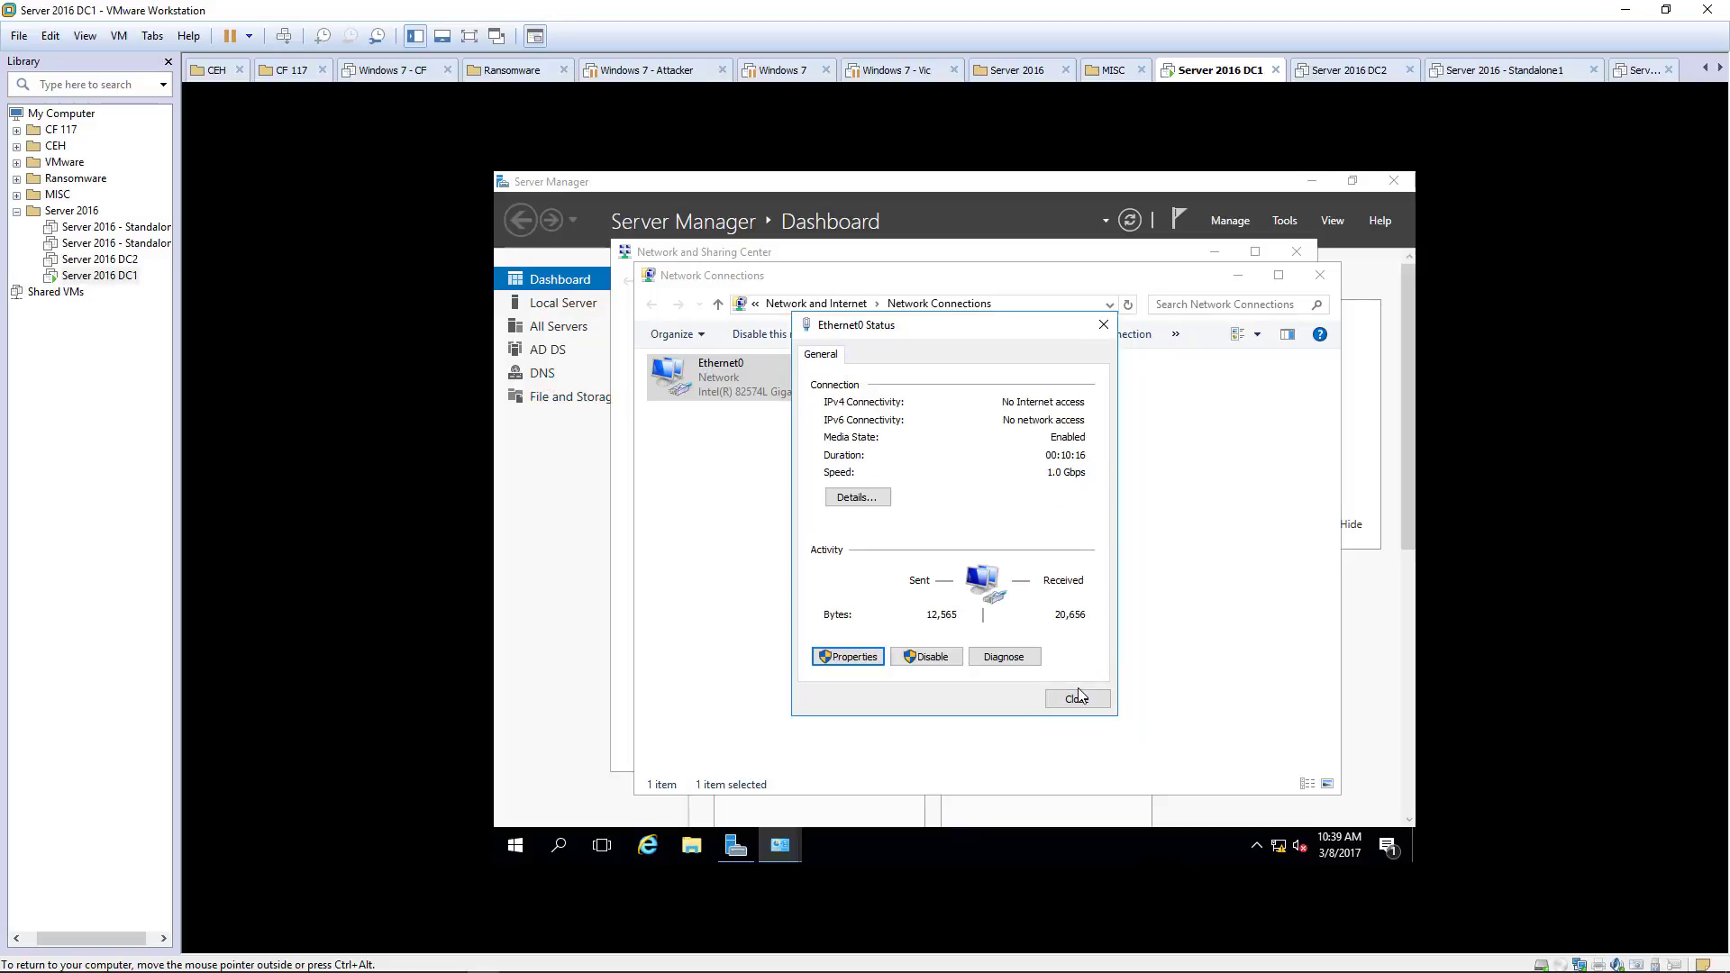
{"action": "left_click", "coordinate": [1077, 698]}
{"action": "left_click", "coordinate": [1118, 630]}
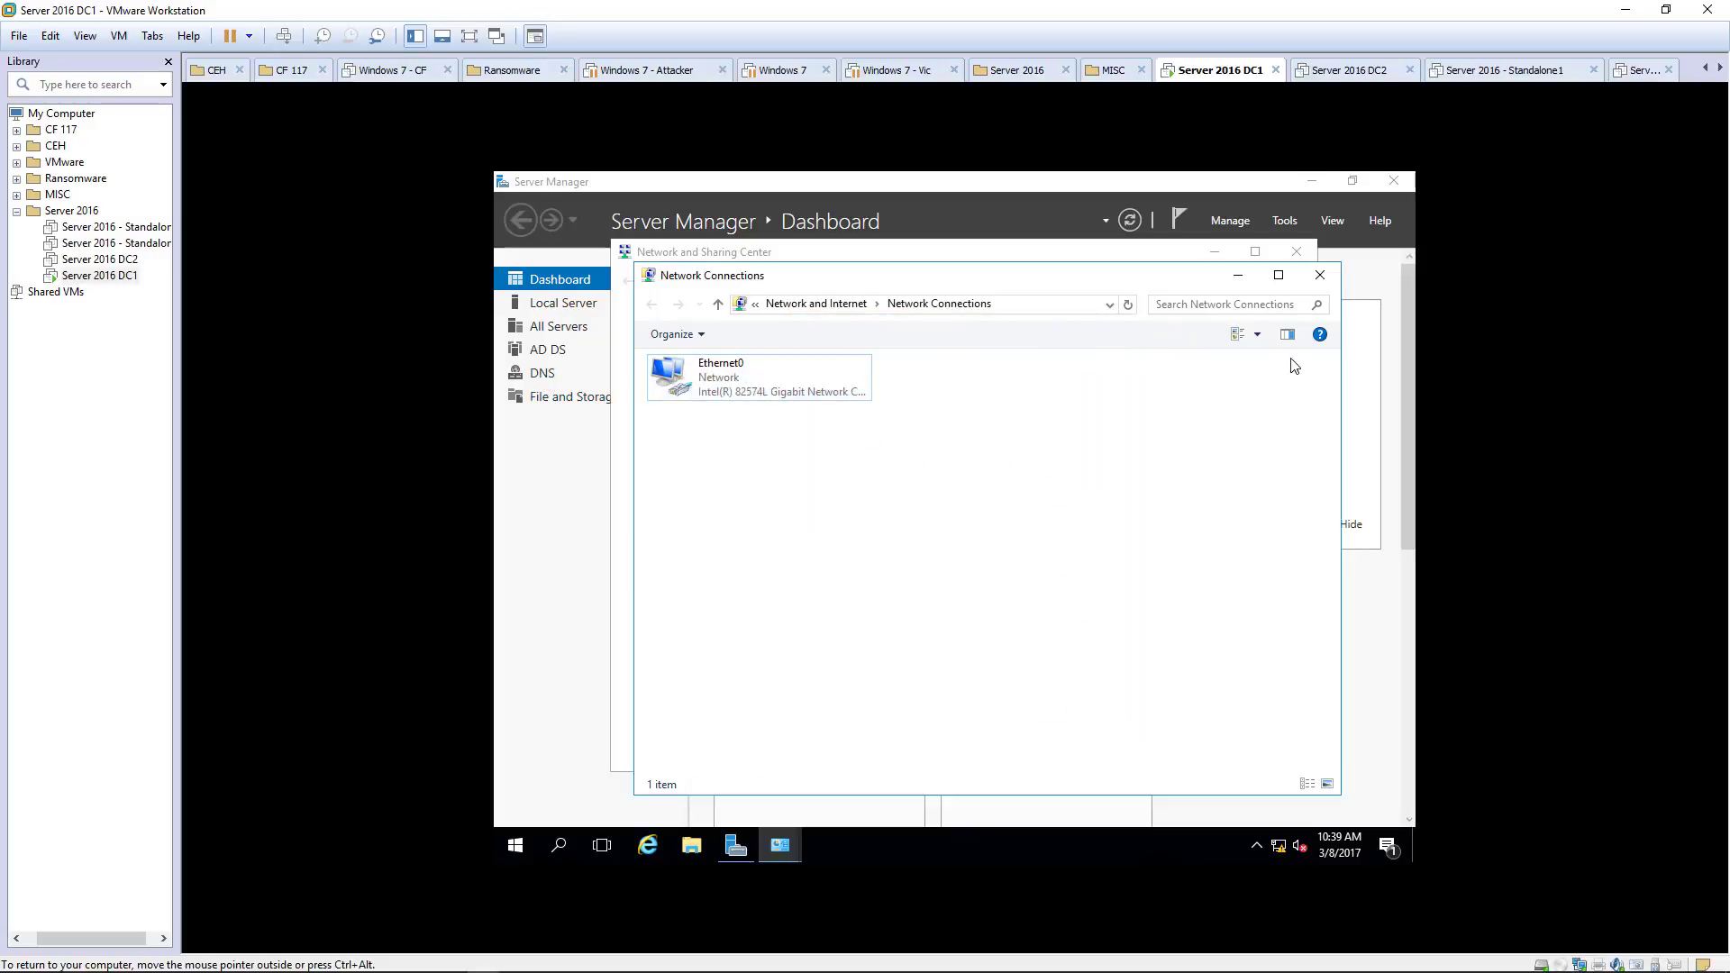
{"action": "left_click", "coordinate": [1318, 277]}
Step: Go to Server Manager's DNS page and launch DNS Manager from the Tools menu
{"action": "left_click", "coordinate": [1297, 254]}
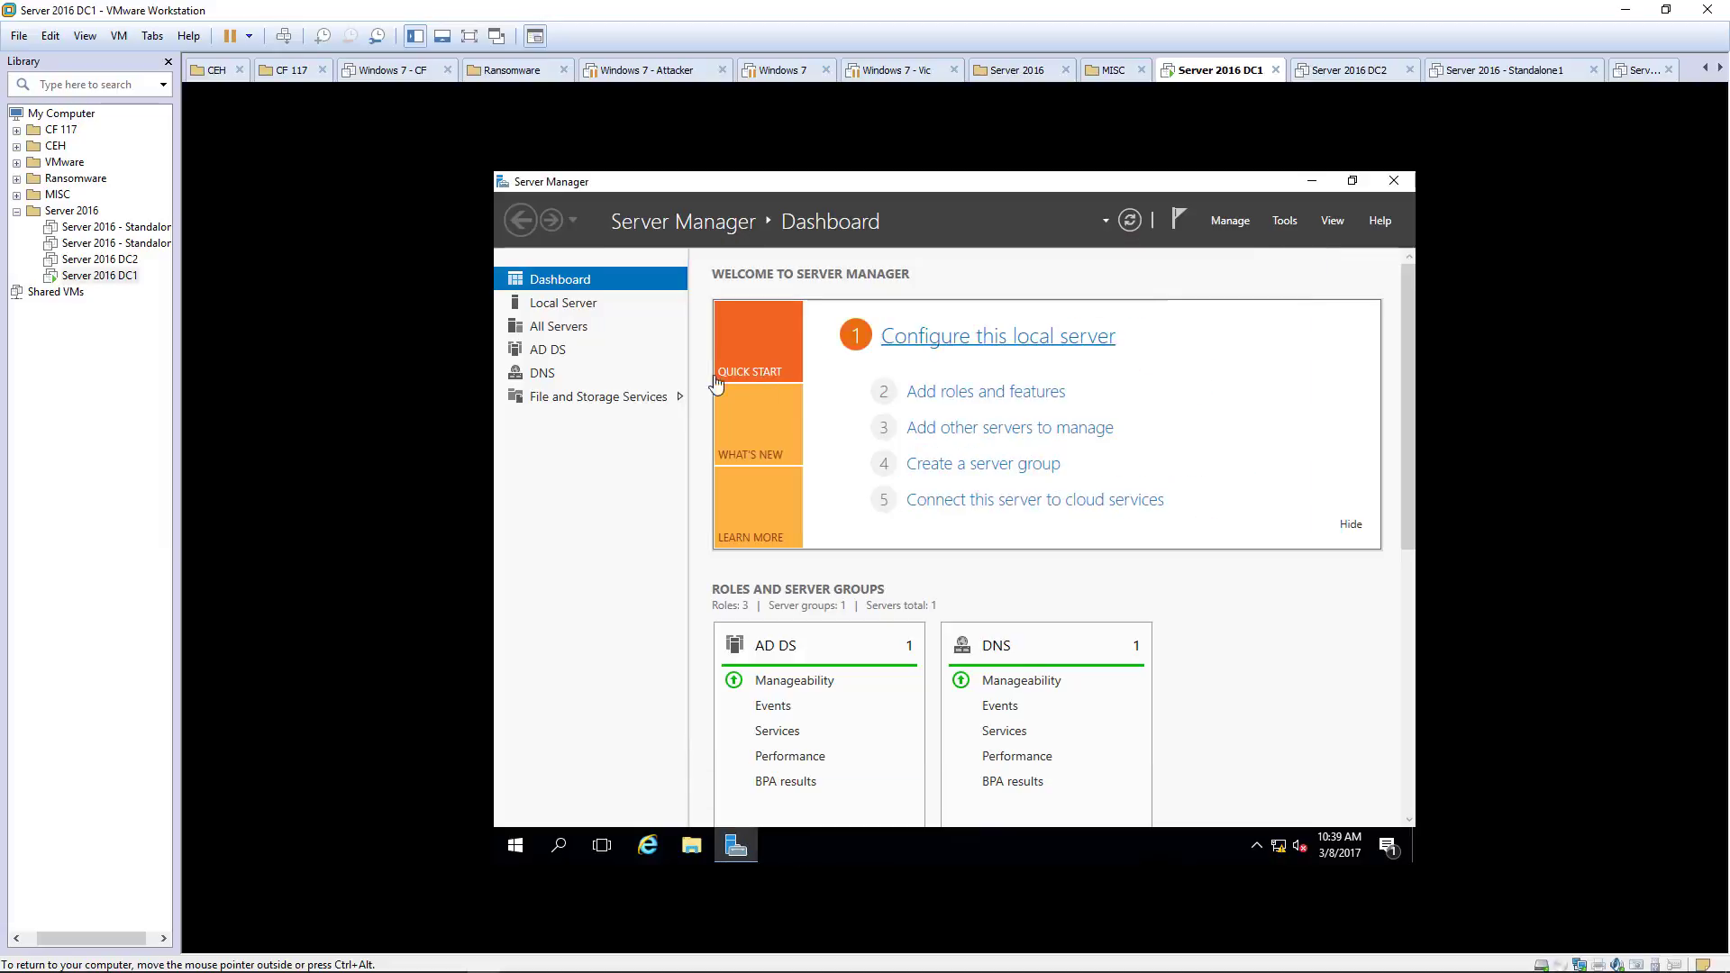
{"action": "left_click", "coordinate": [545, 375]}
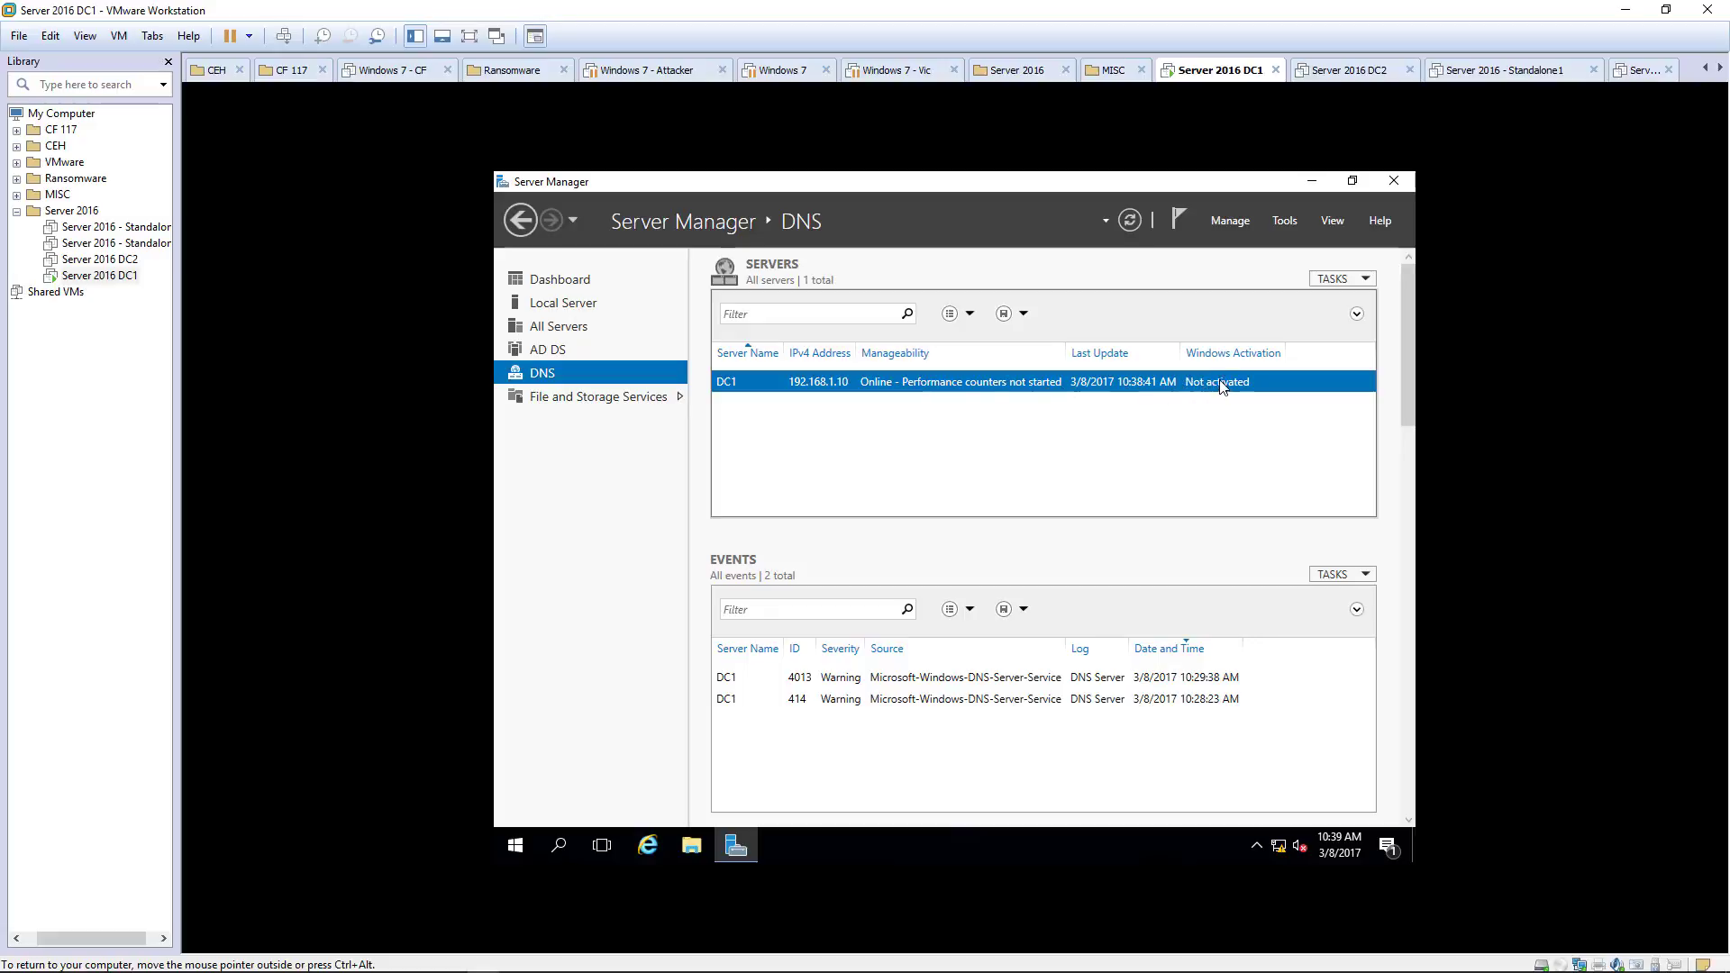
{"action": "left_click", "coordinate": [1231, 222]}
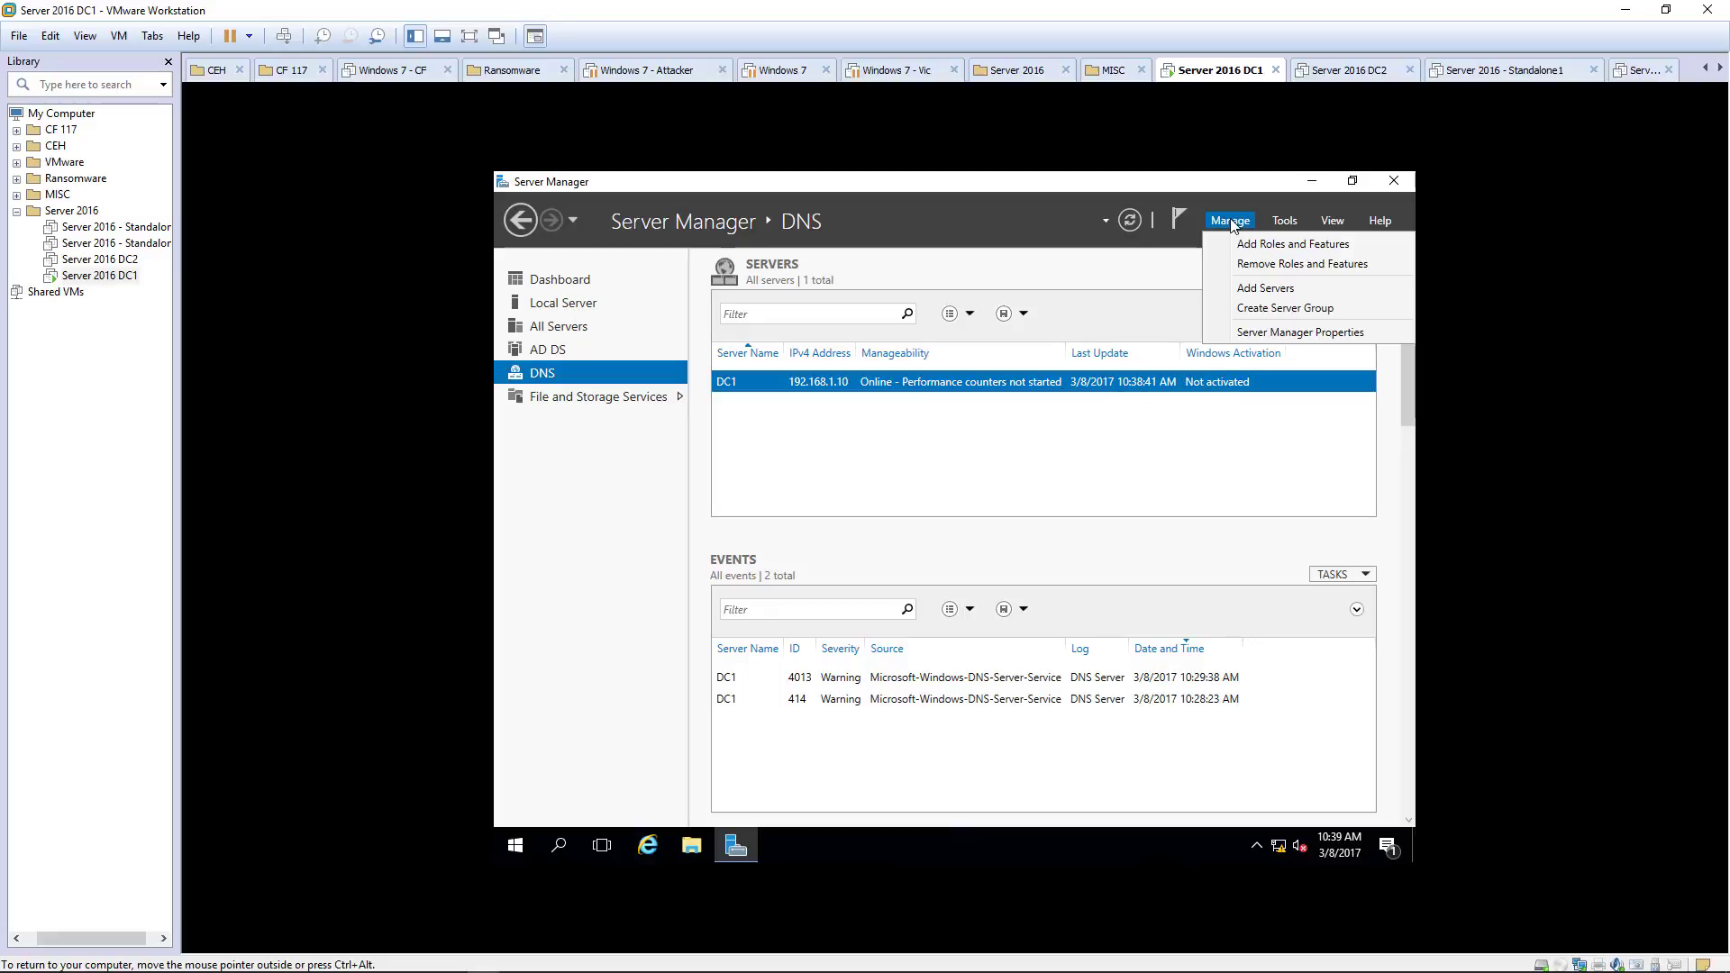
{"action": "left_click", "coordinate": [1290, 223]}
{"action": "left_click", "coordinate": [1292, 225]}
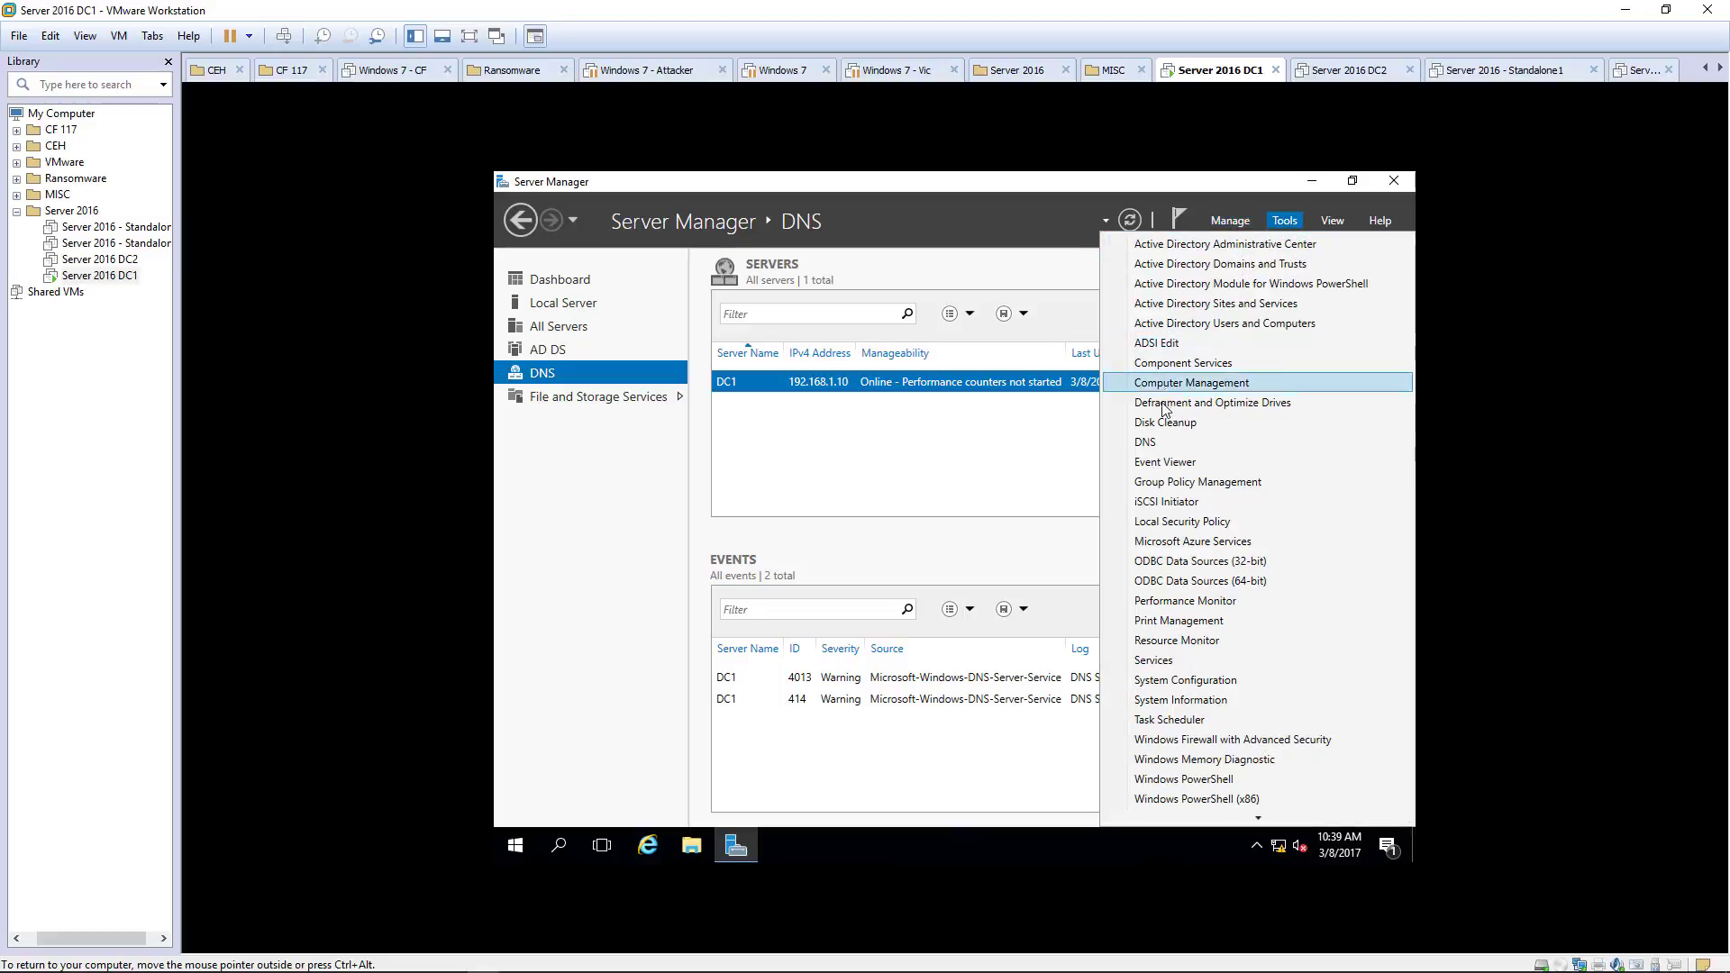
{"action": "left_click", "coordinate": [1150, 442]}
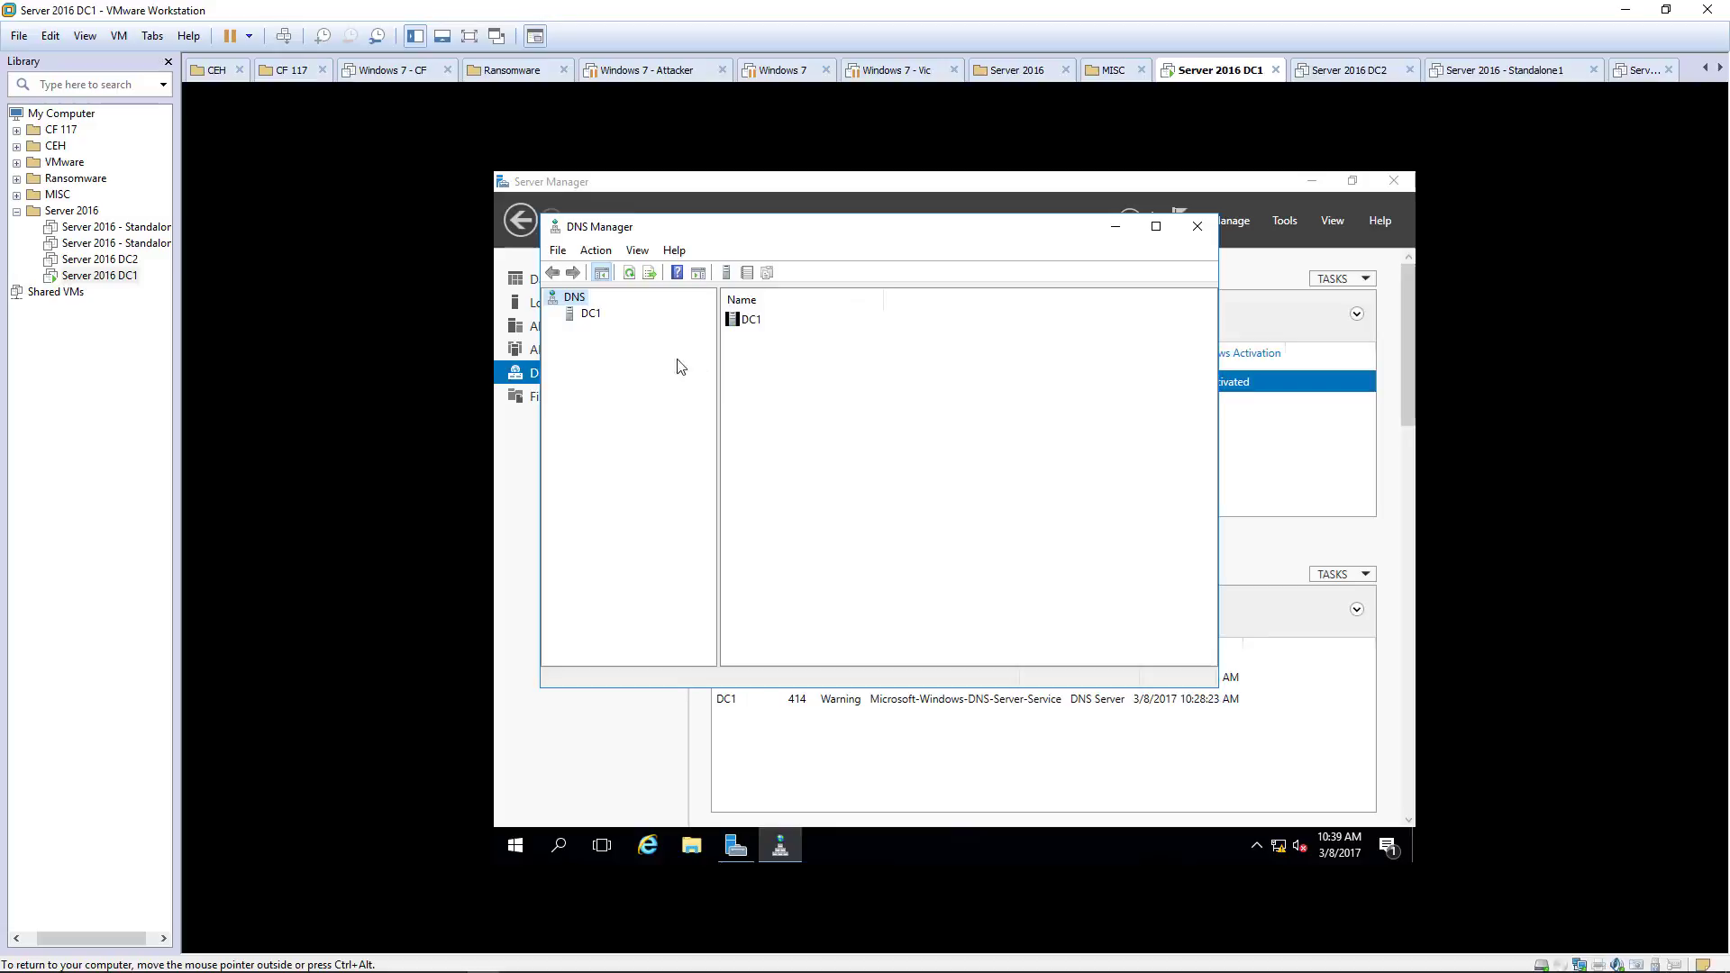
Step: Expand DC1 and Forward Lookup Zones to view the ace.local zone's records
{"action": "left_click", "coordinate": [592, 315]}
{"action": "left_click", "coordinate": [552, 314]}
{"action": "left_click", "coordinate": [586, 335]}
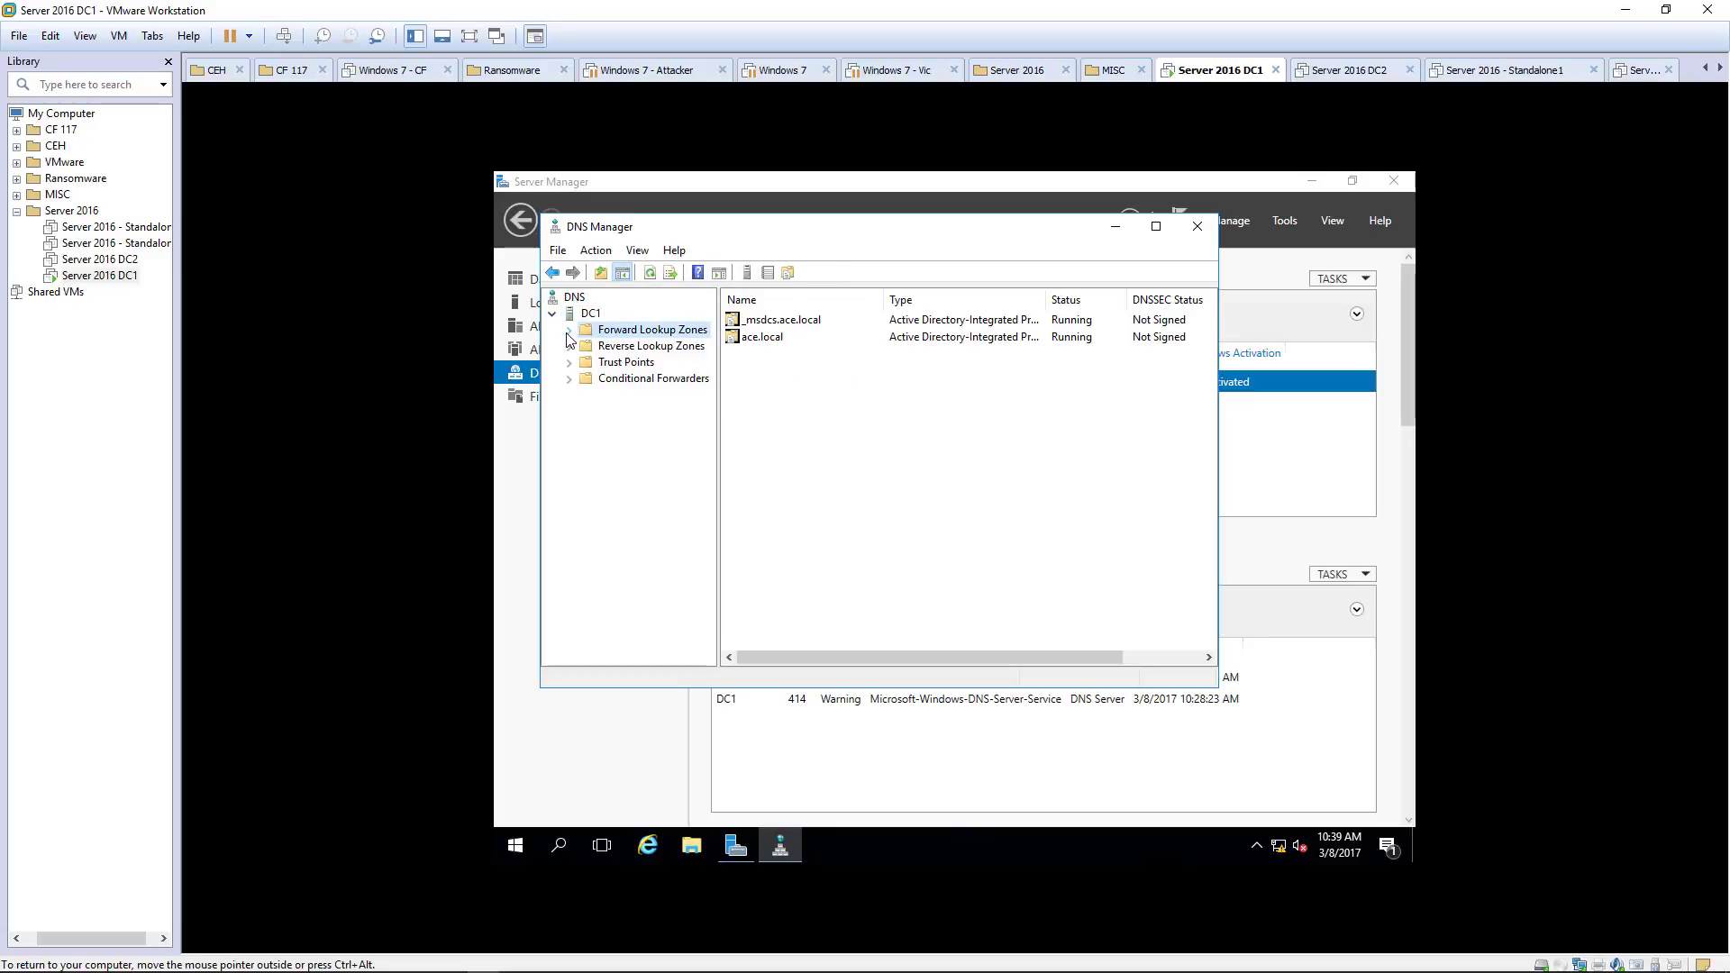
{"action": "left_click", "coordinate": [570, 330]}
{"action": "left_click", "coordinate": [634, 362]}
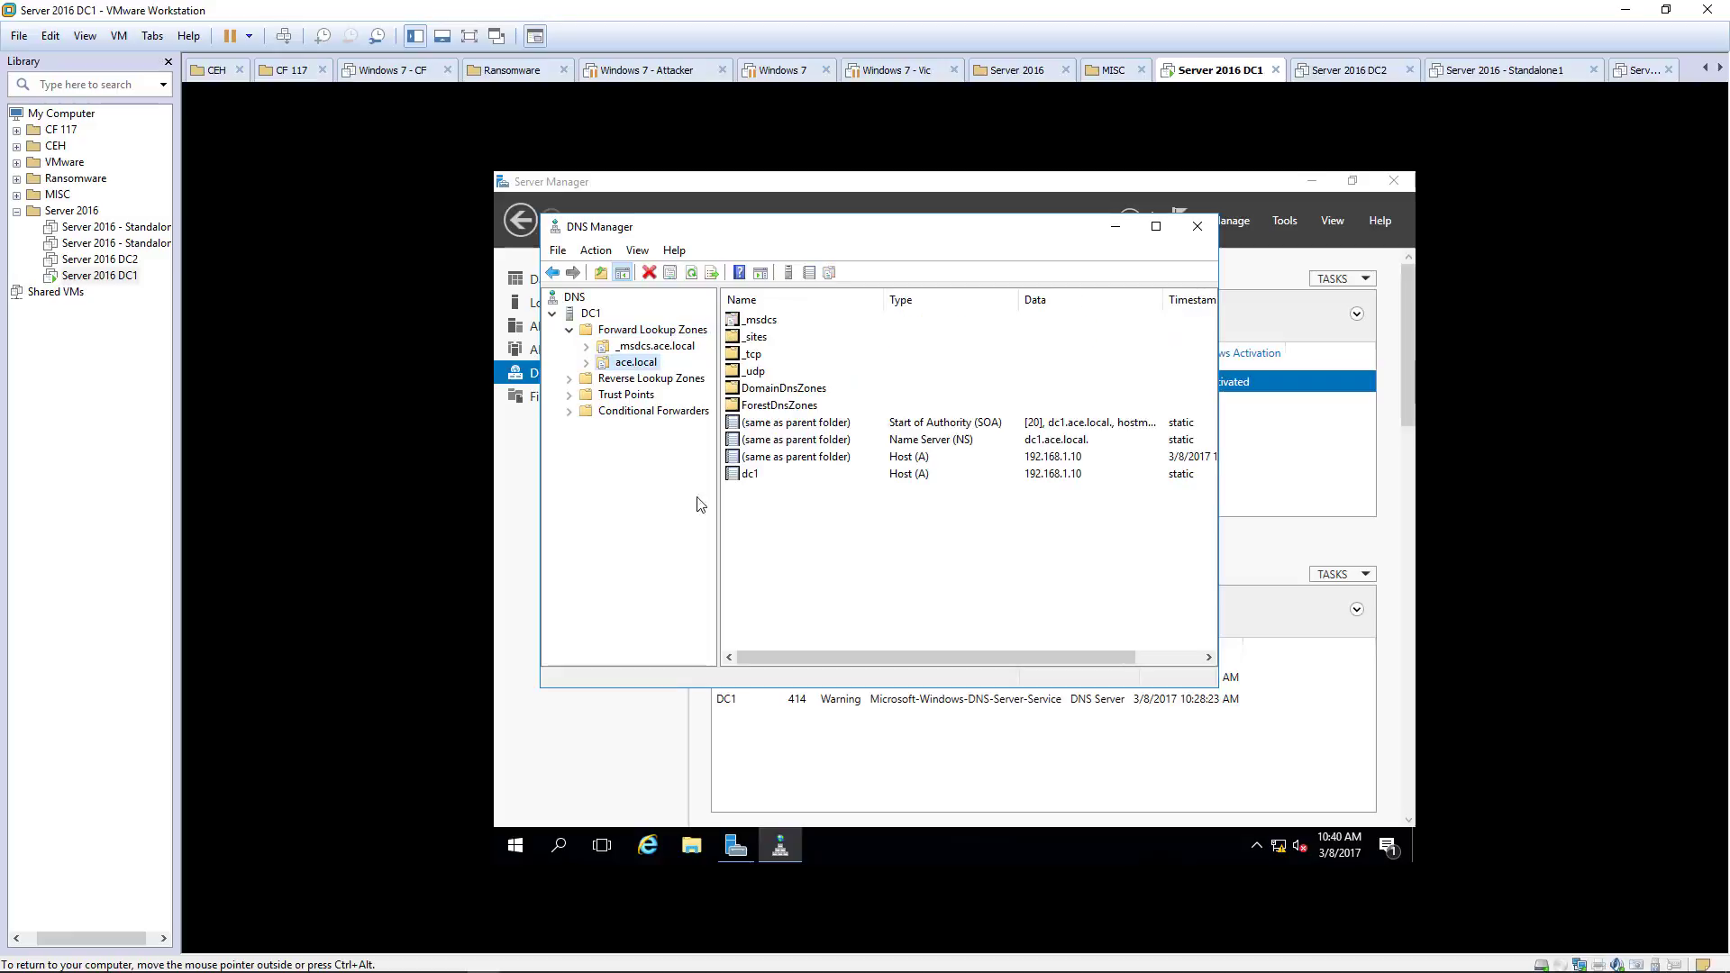
Step: Select the Reverse Lookup Zones folder and open its Action menu
{"action": "left_click", "coordinate": [574, 382]}
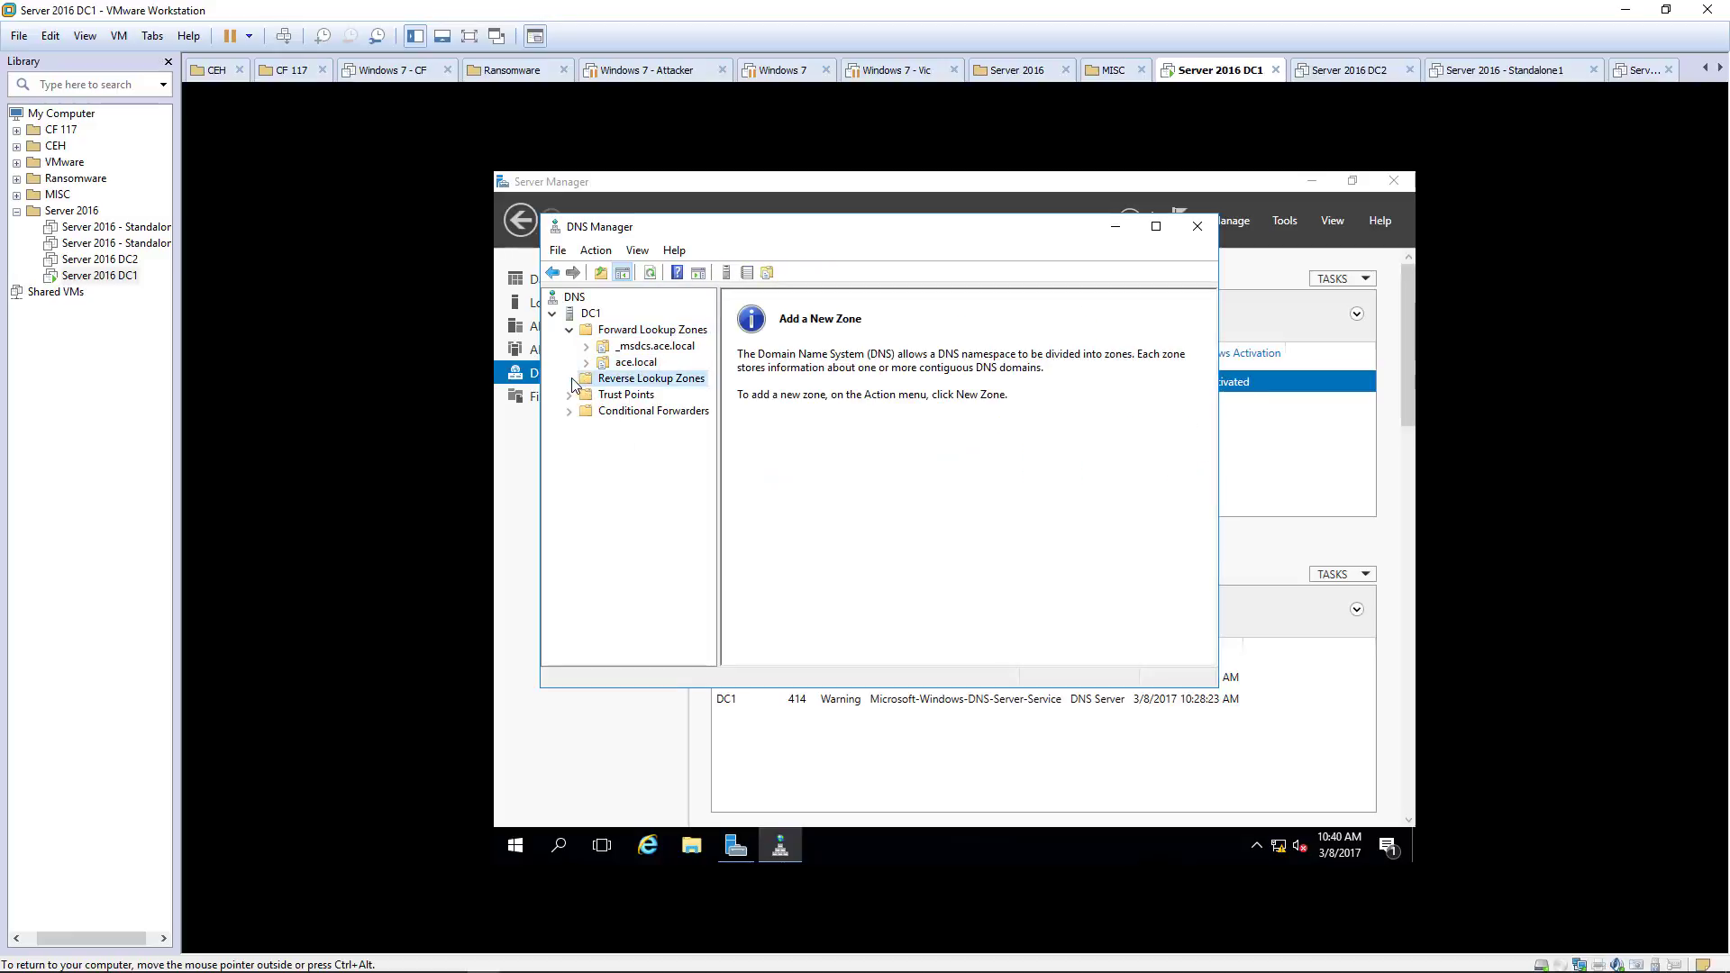
{"action": "left_click", "coordinate": [856, 455]}
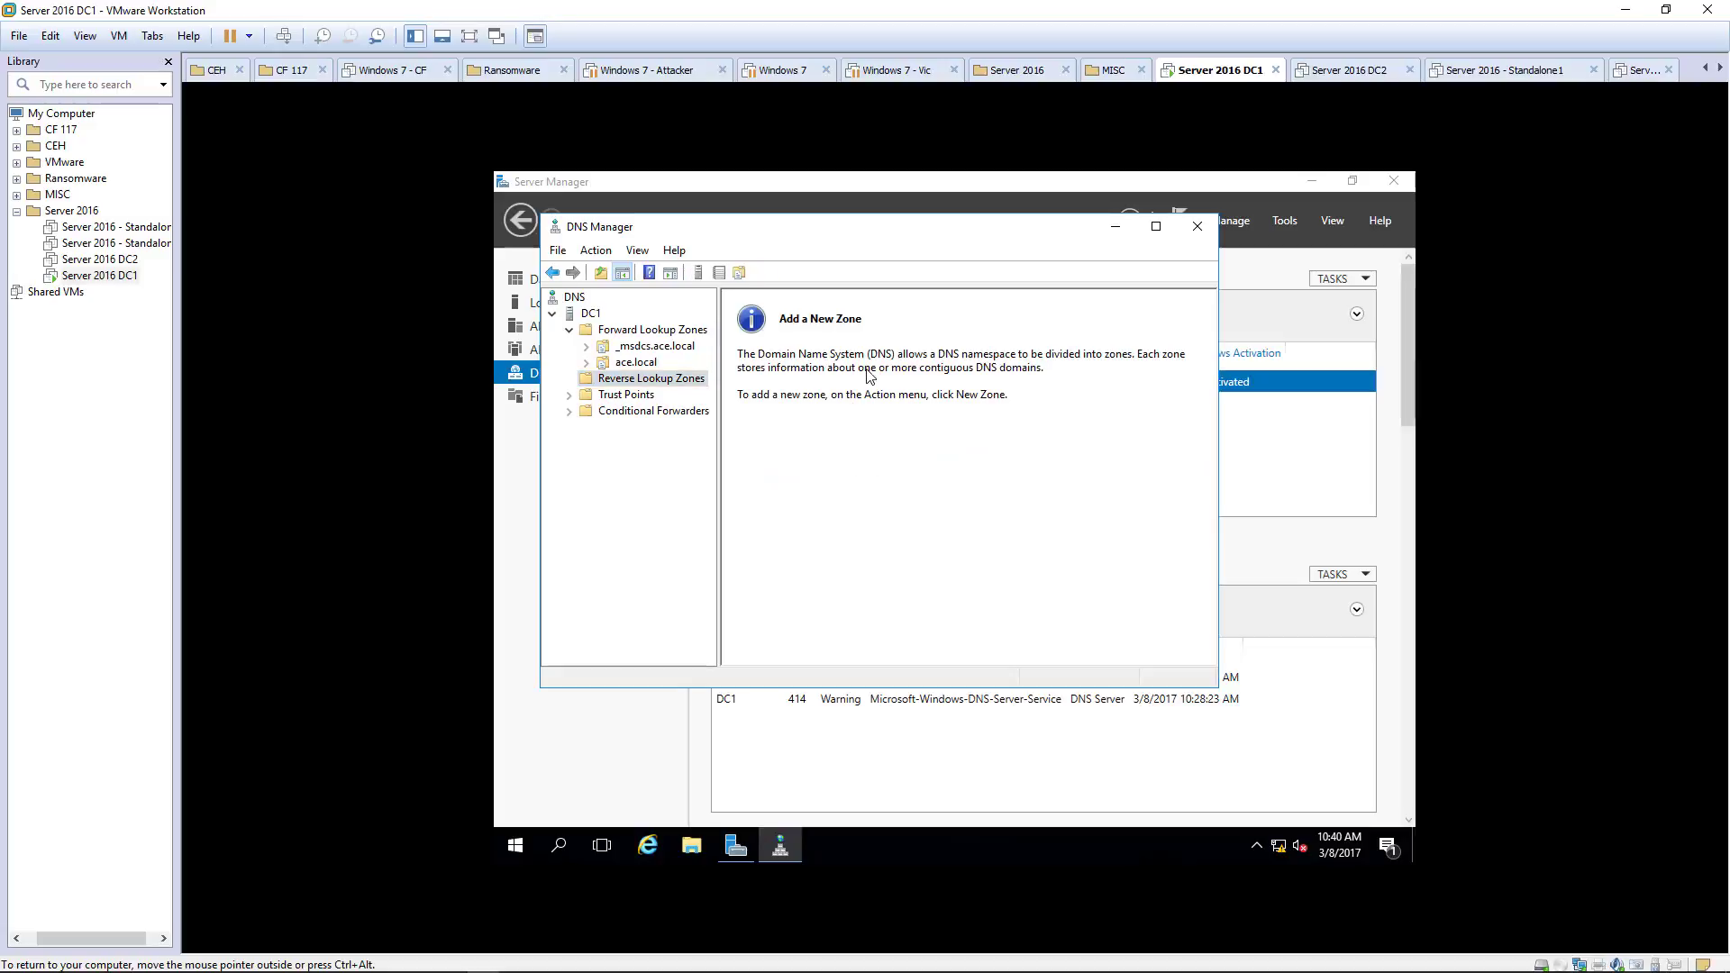
{"action": "left_click", "coordinate": [596, 250]}
{"action": "mouse_move", "coordinate": [638, 251]}
Step: Create an AD-integrated primary IPv4 reverse zone for network 192.168.1, with forest replication and secure-only updates
{"action": "left_click", "coordinate": [609, 274]}
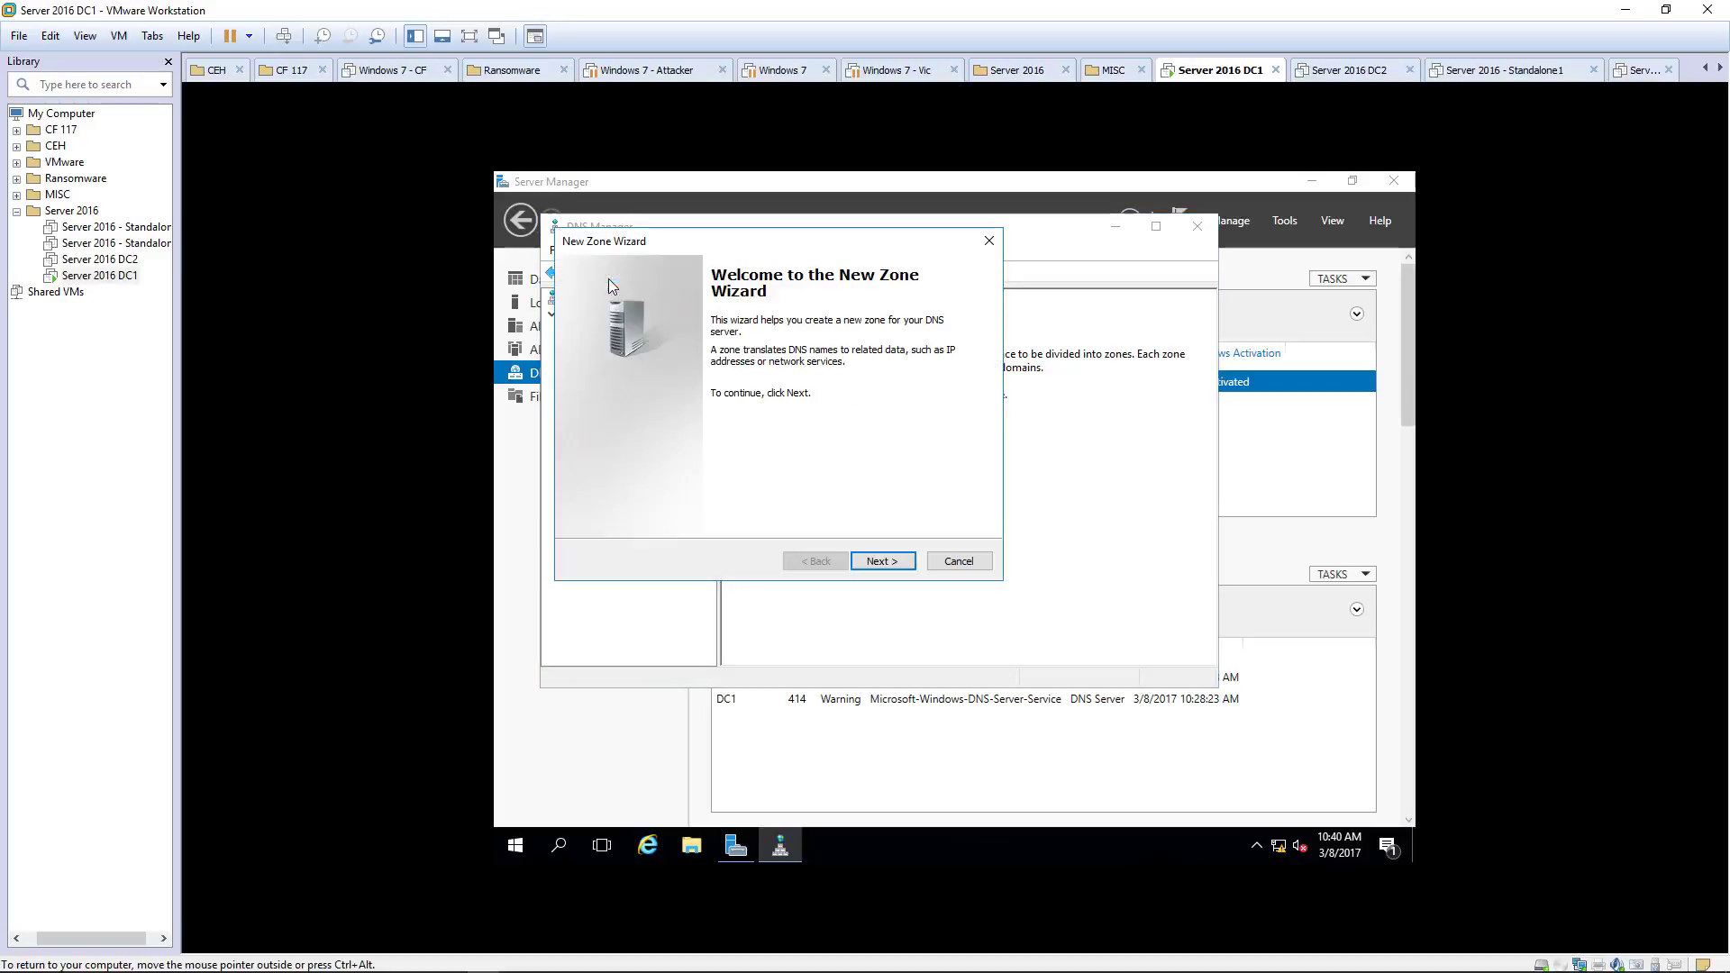
{"action": "left_click", "coordinate": [867, 561]}
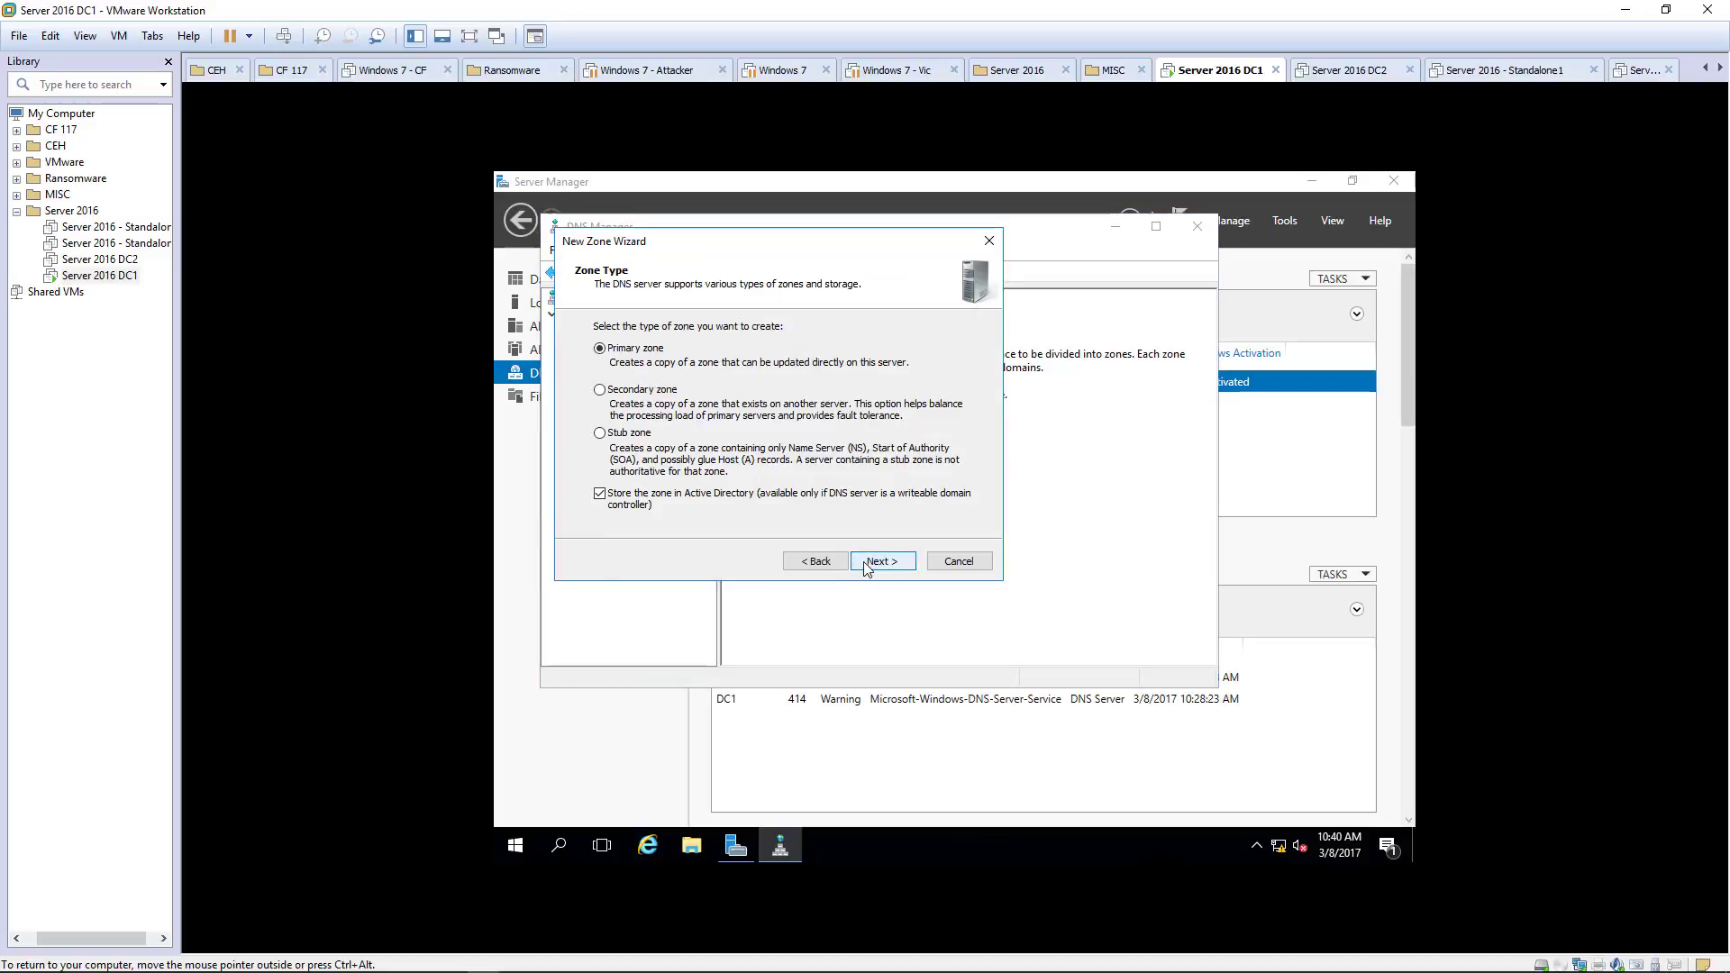
{"action": "left_click", "coordinate": [887, 560]}
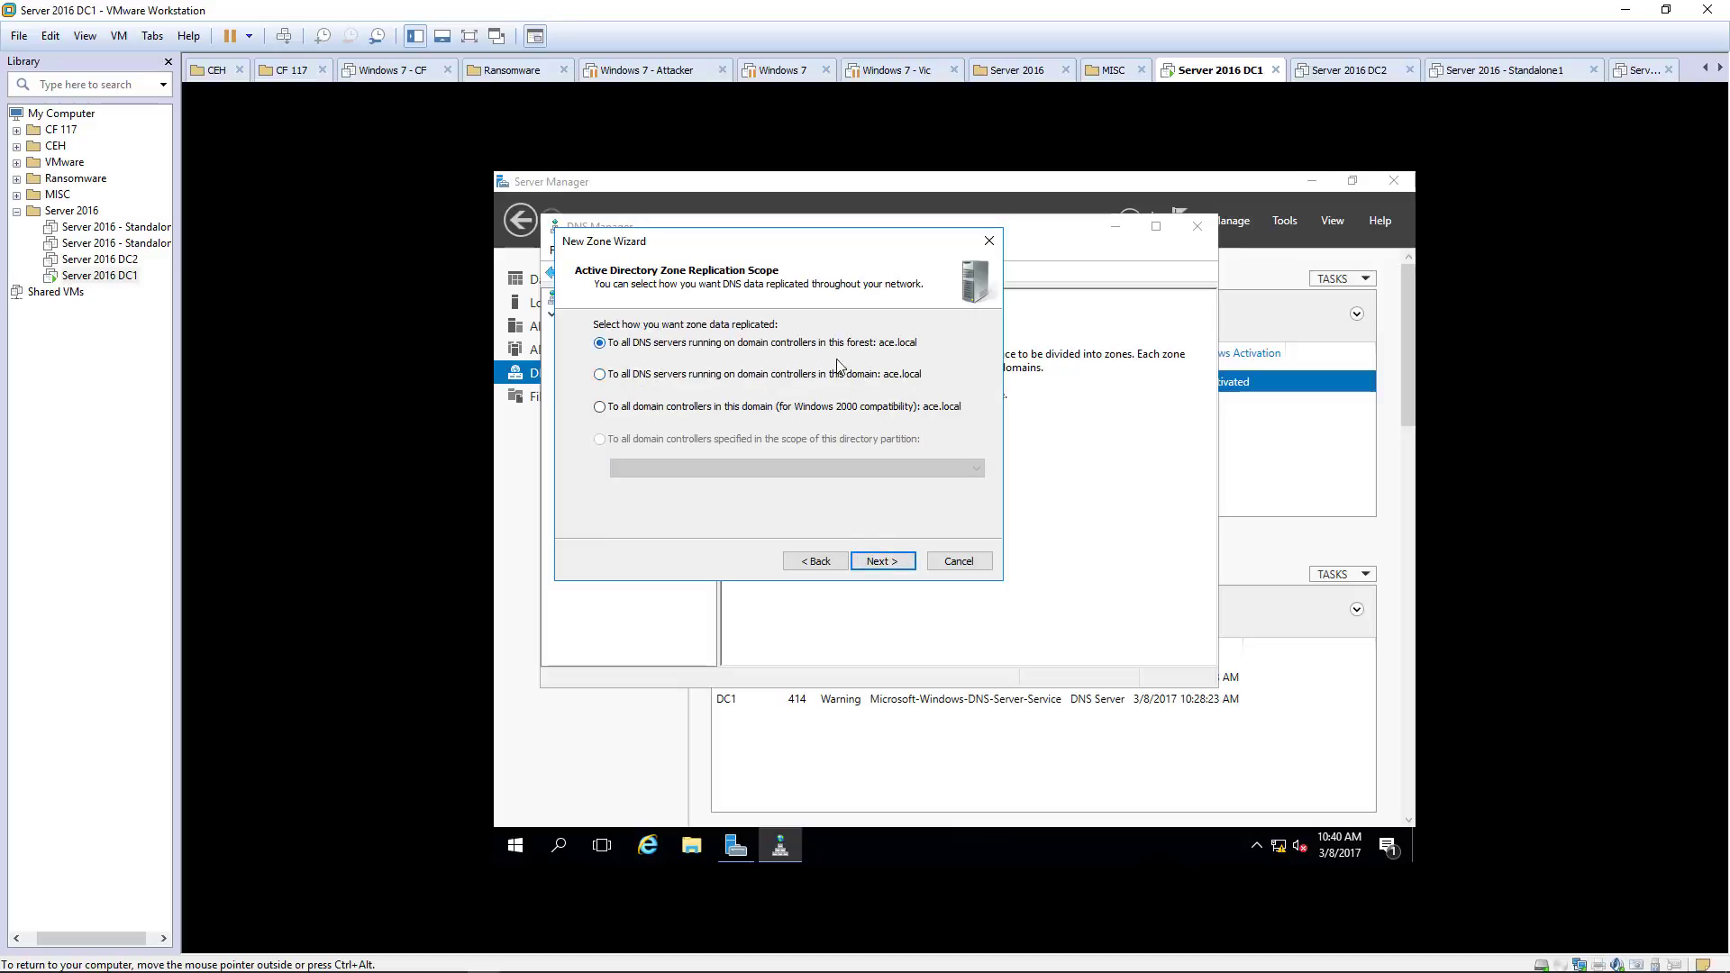
{"action": "left_click", "coordinate": [881, 567]}
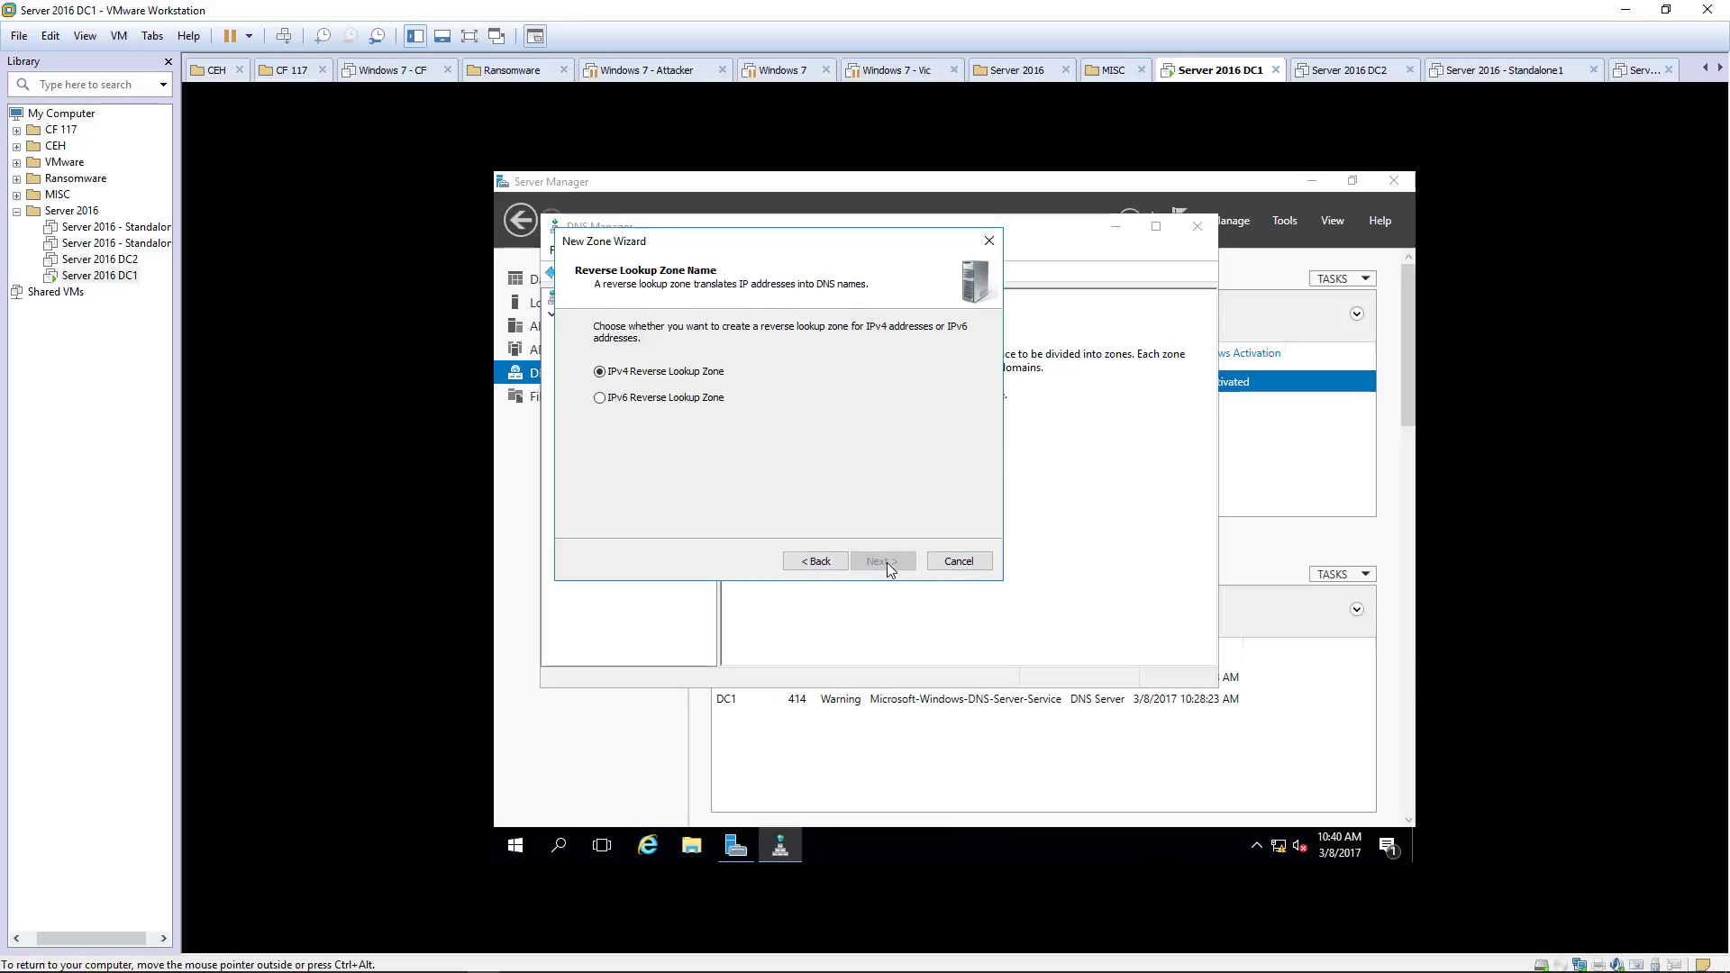
{"action": "left_click", "coordinate": [885, 561]}
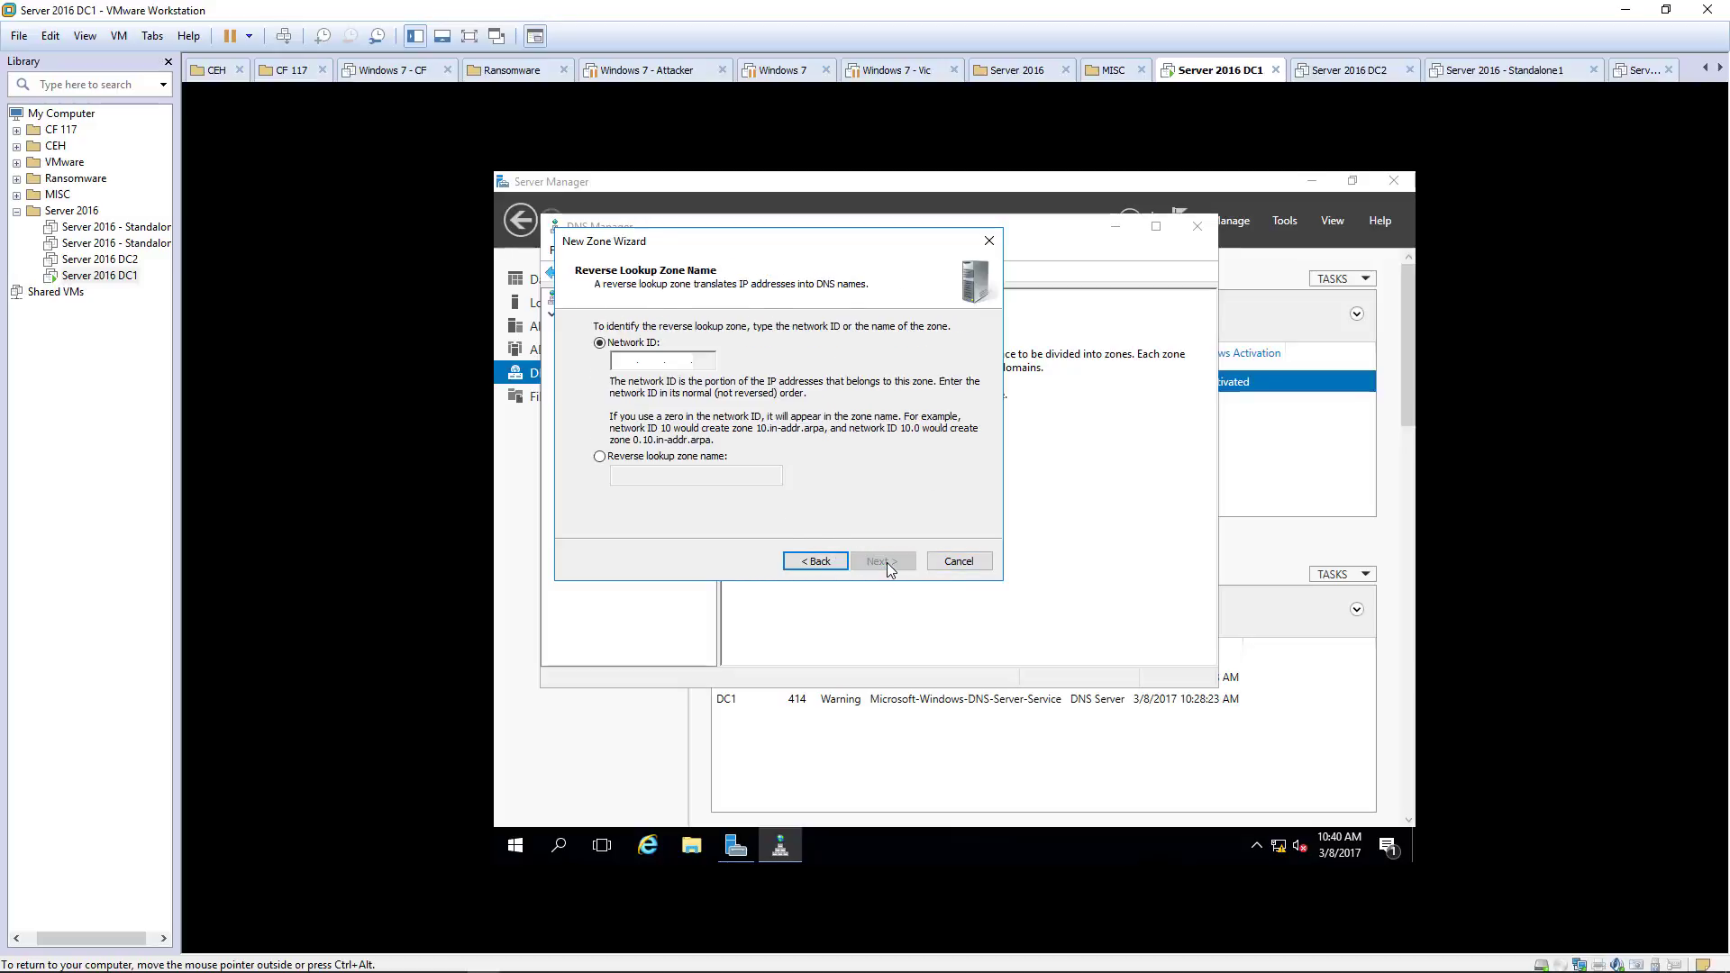
{"action": "left_click", "coordinate": [620, 363]}
{"action": "type", "text": "192 .16"}
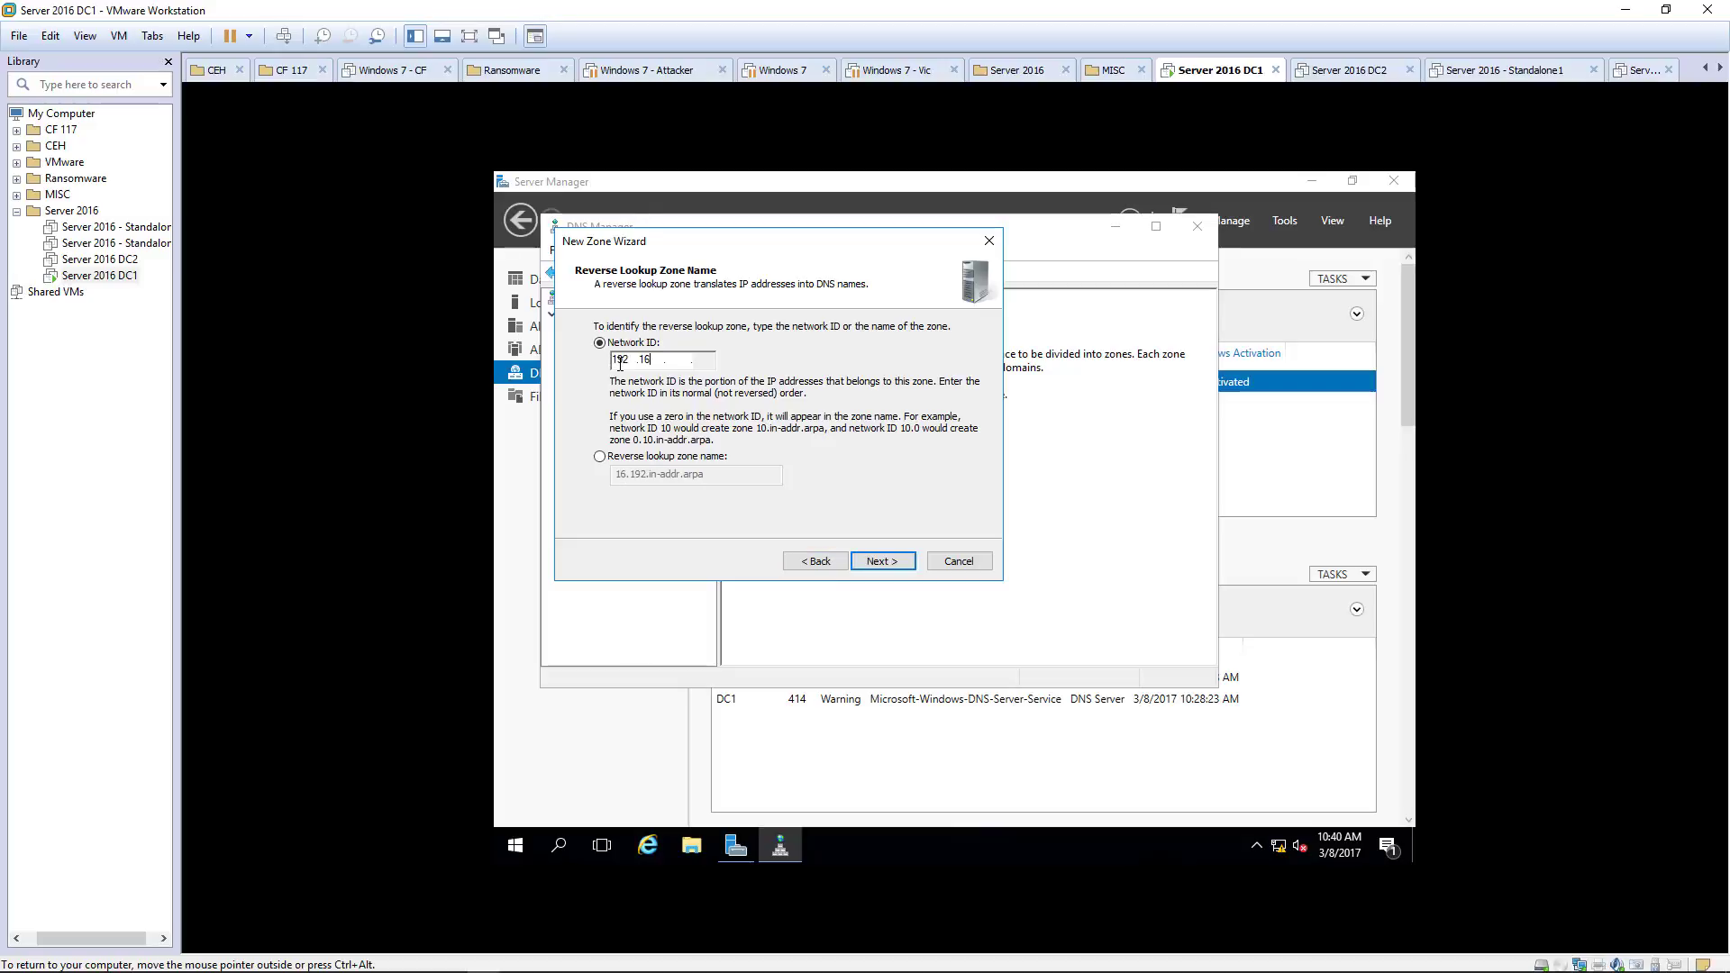
{"action": "type", "text": "8 .1"}
{"action": "left_click", "coordinate": [882, 561]}
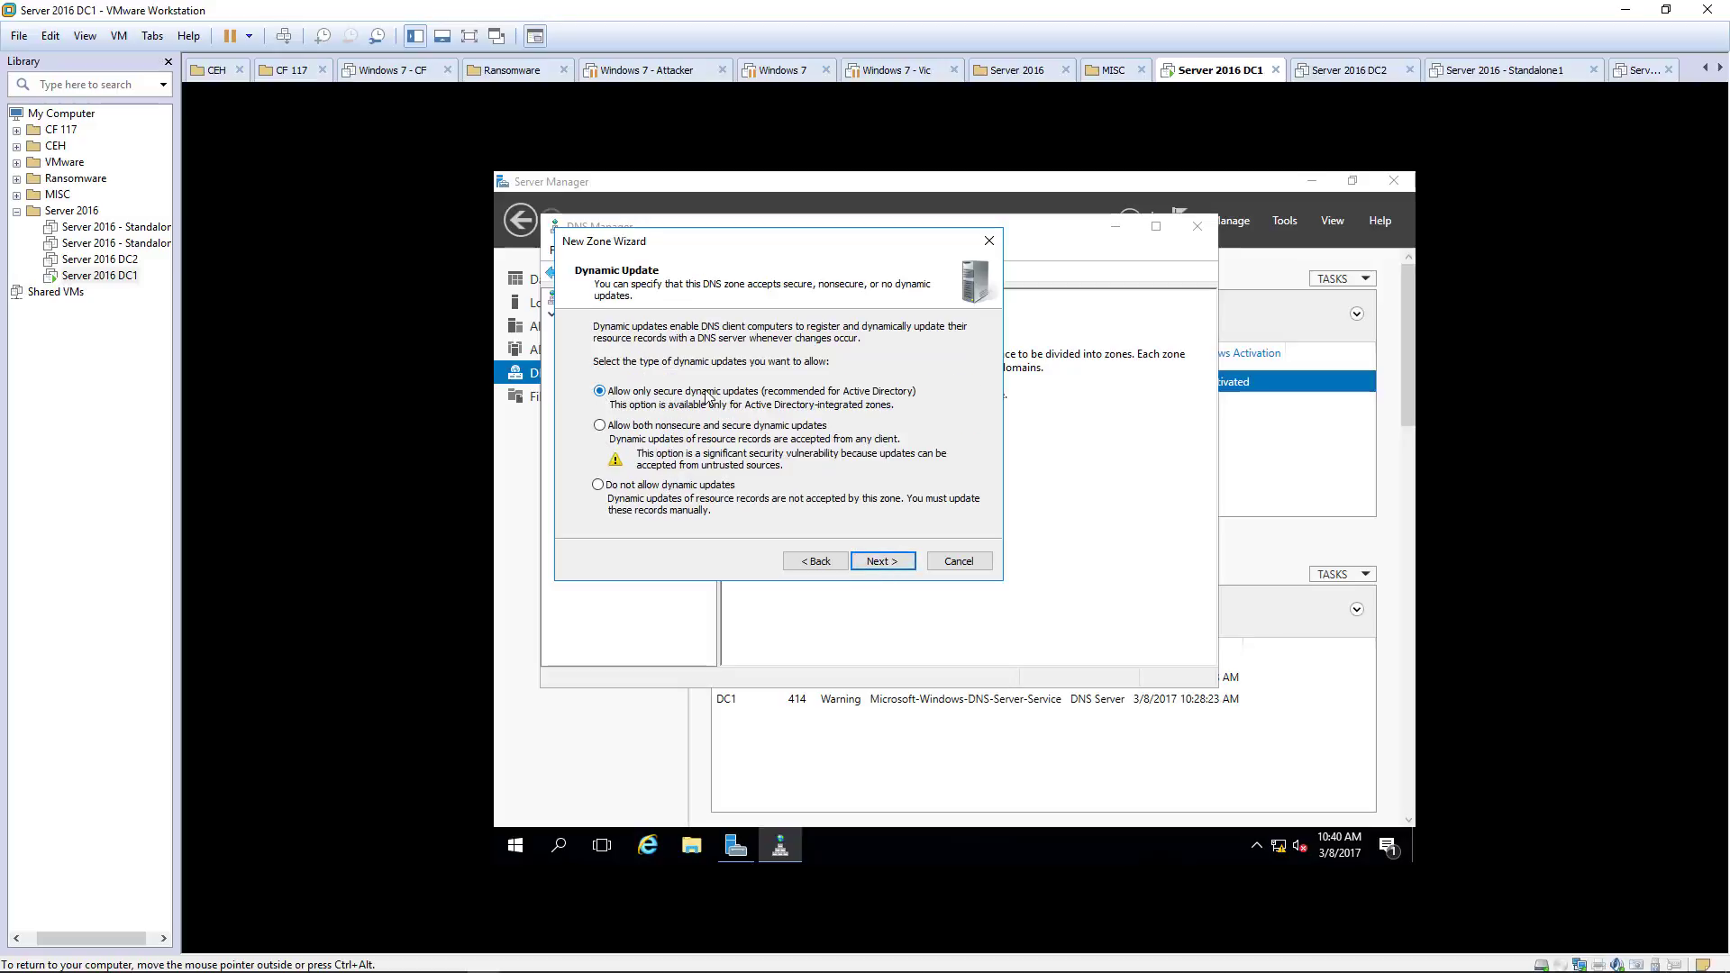
{"action": "left_click", "coordinate": [887, 568]}
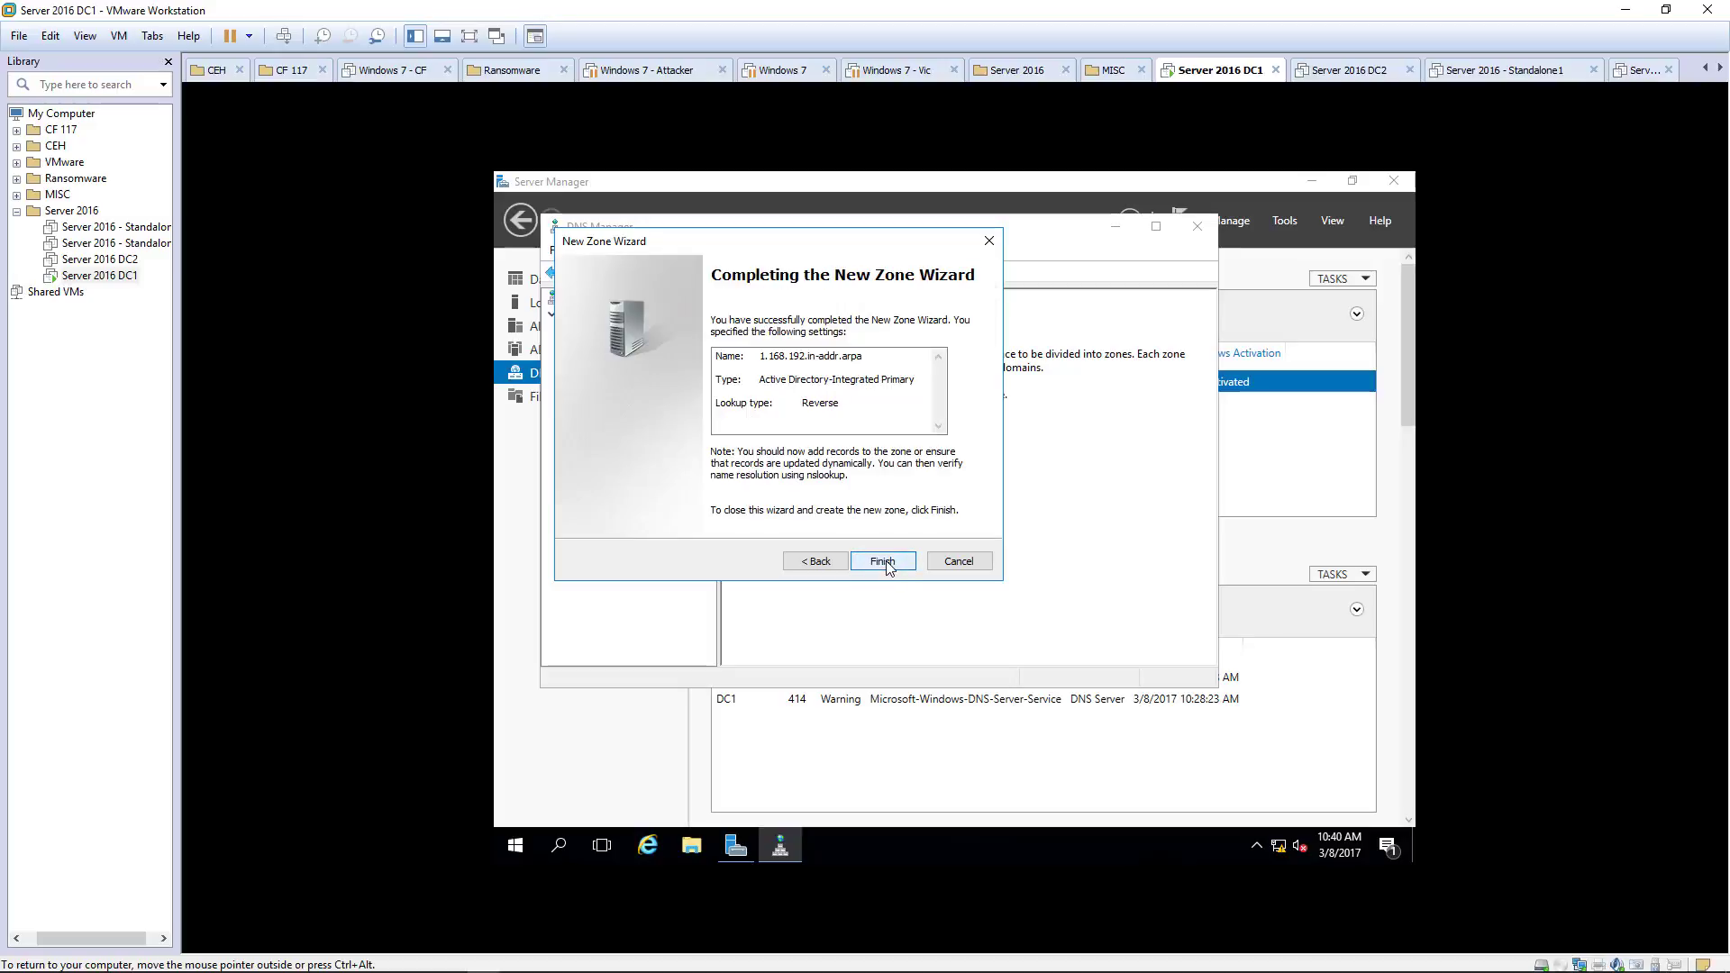
{"action": "left_click", "coordinate": [885, 564]}
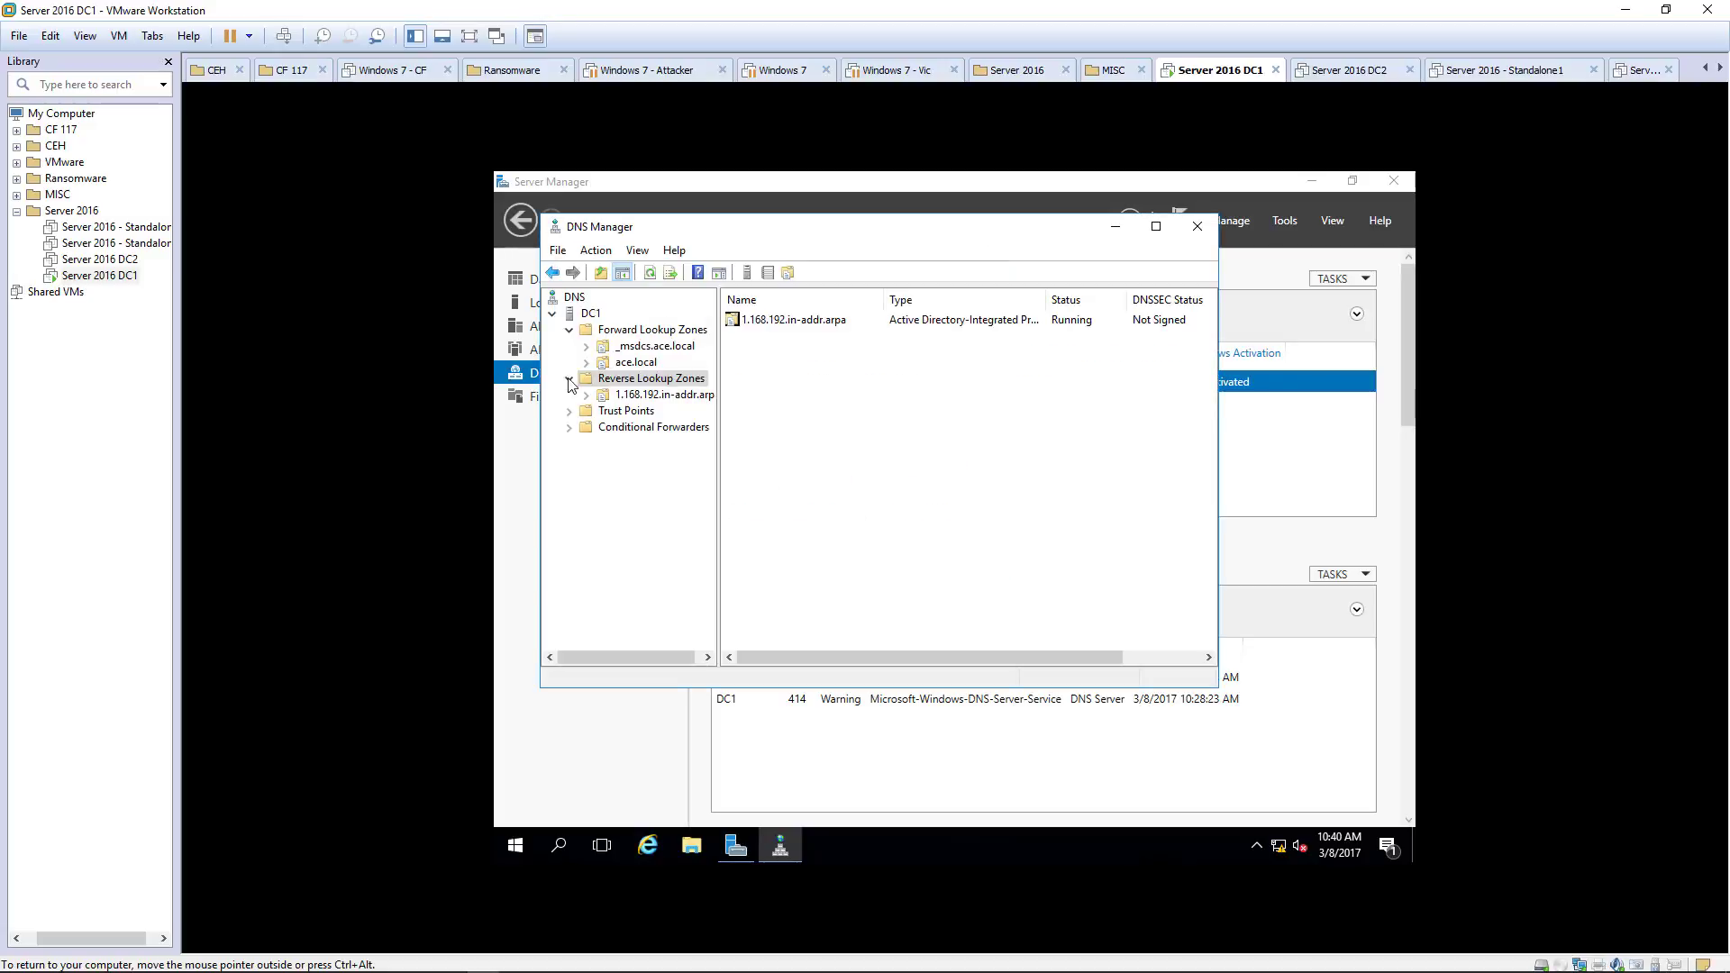
Step: Open the new 1.168.192.in-addr.arpa zone and refresh its record list
{"action": "left_click", "coordinate": [666, 394]}
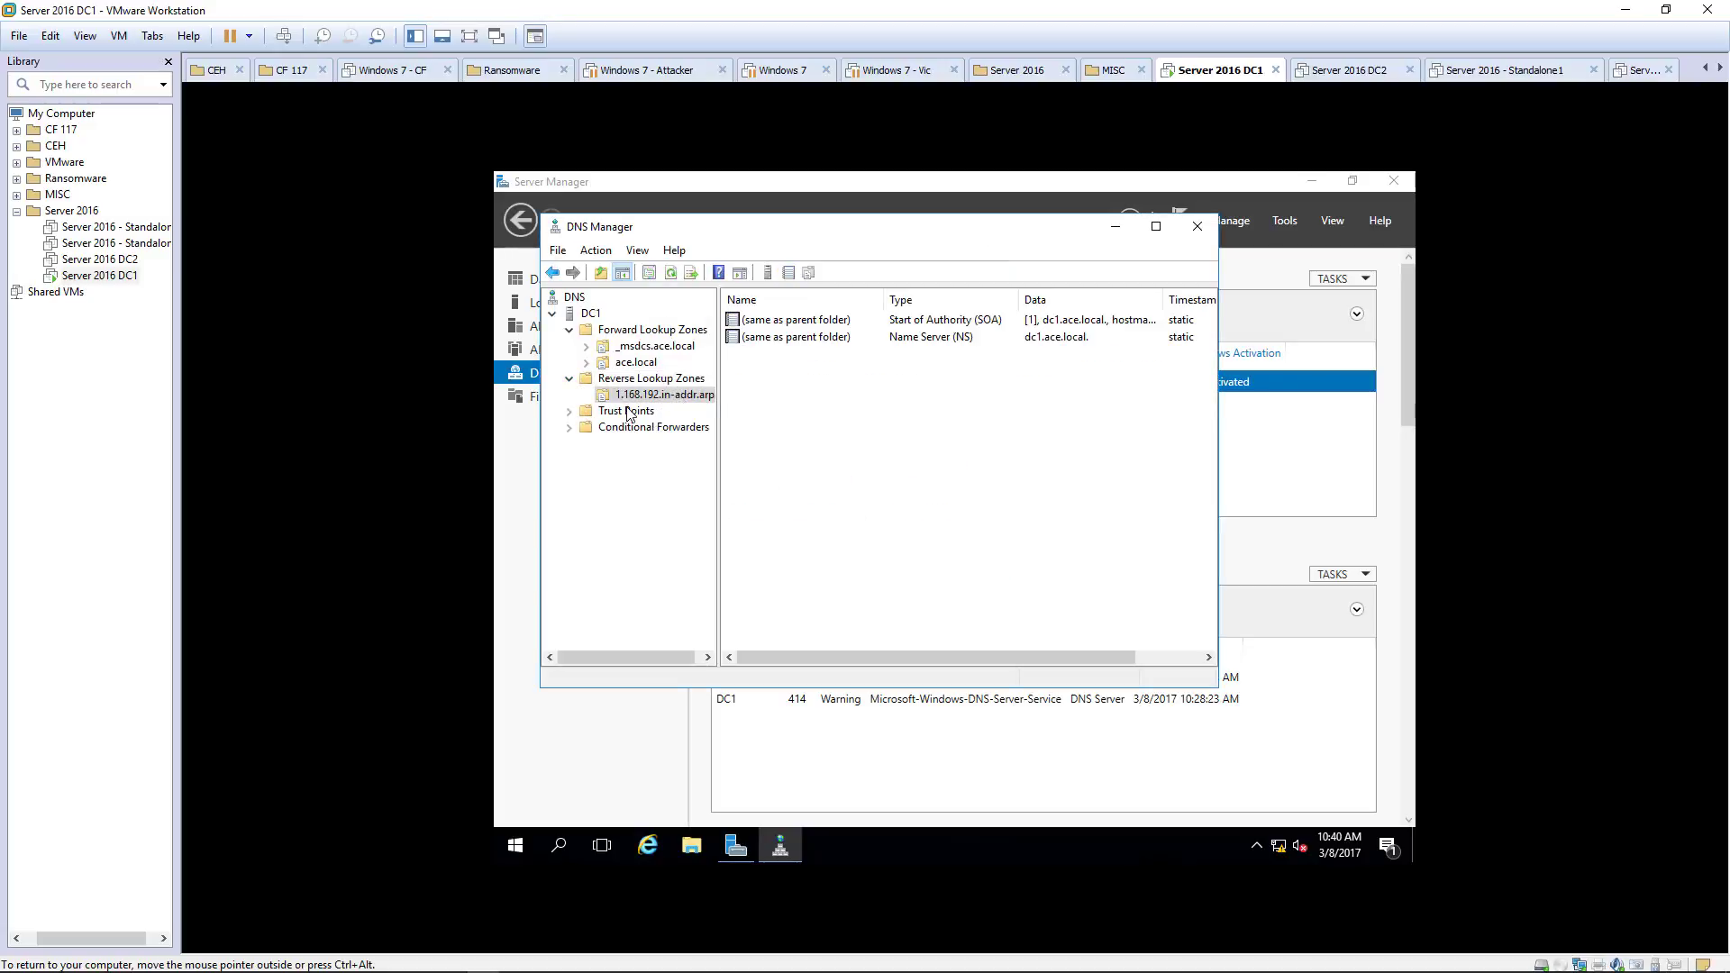
{"action": "right_click", "coordinate": [817, 410]}
{"action": "left_click", "coordinate": [872, 596]}
Step: Enable 'Update associated pointer (PTR) record' on ace.local's dc1 host record and save
{"action": "left_click", "coordinate": [619, 363]}
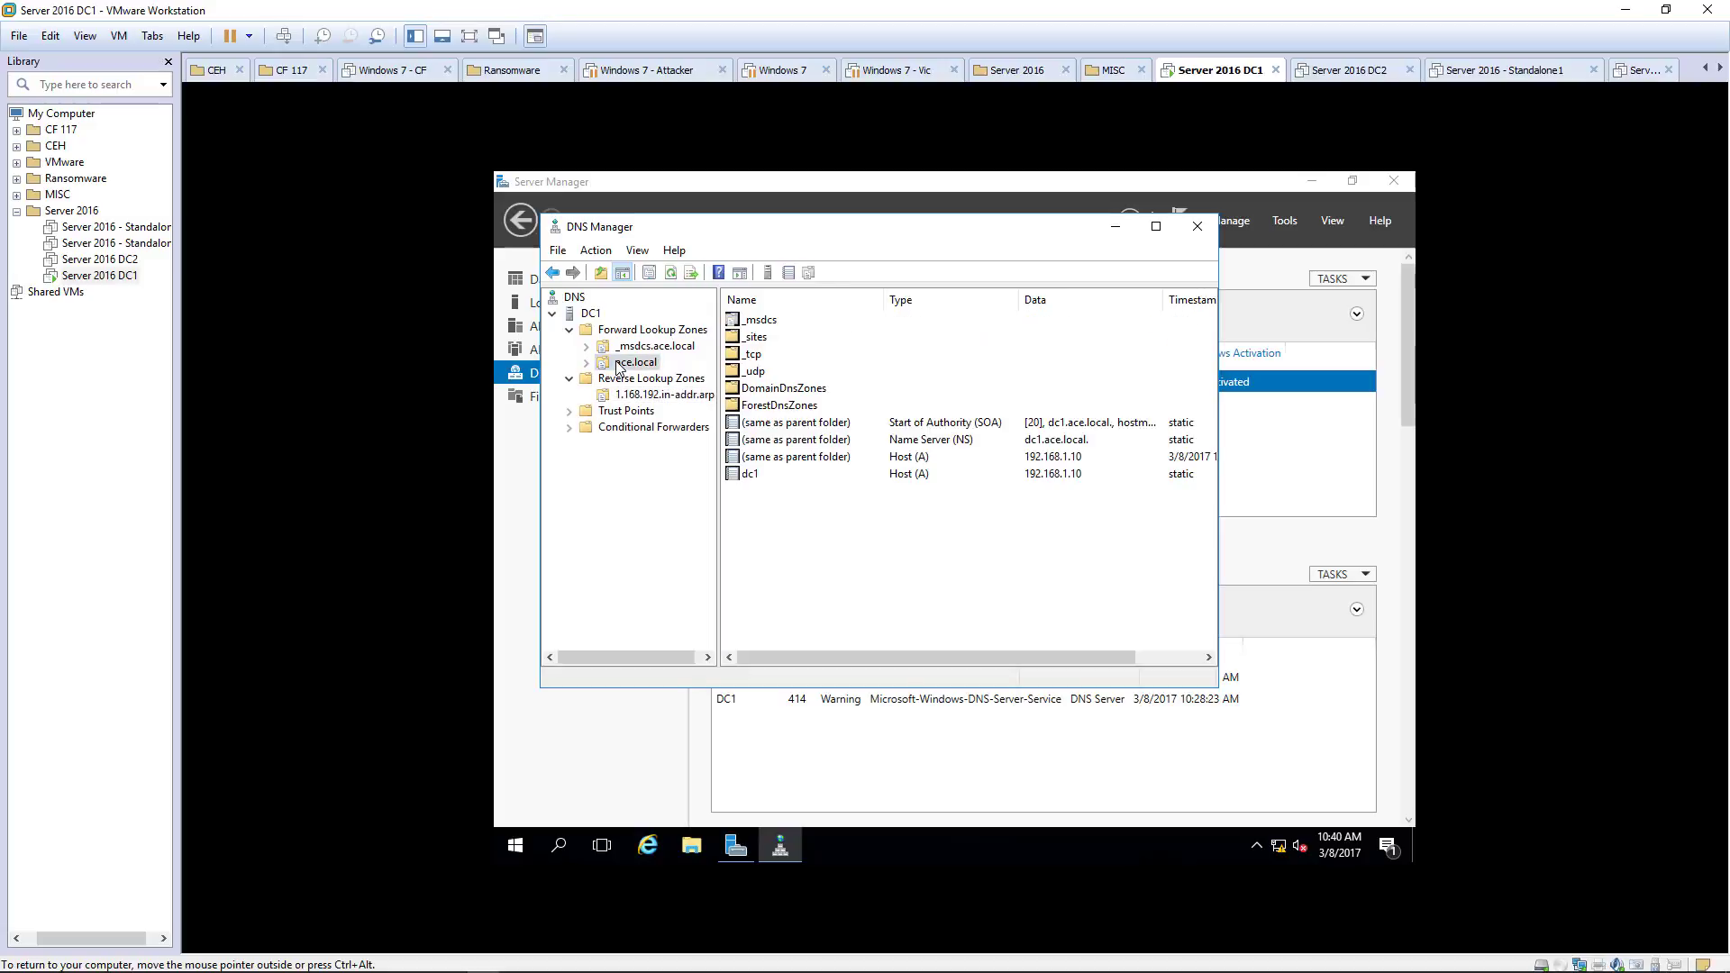
{"action": "left_click", "coordinate": [757, 474]}
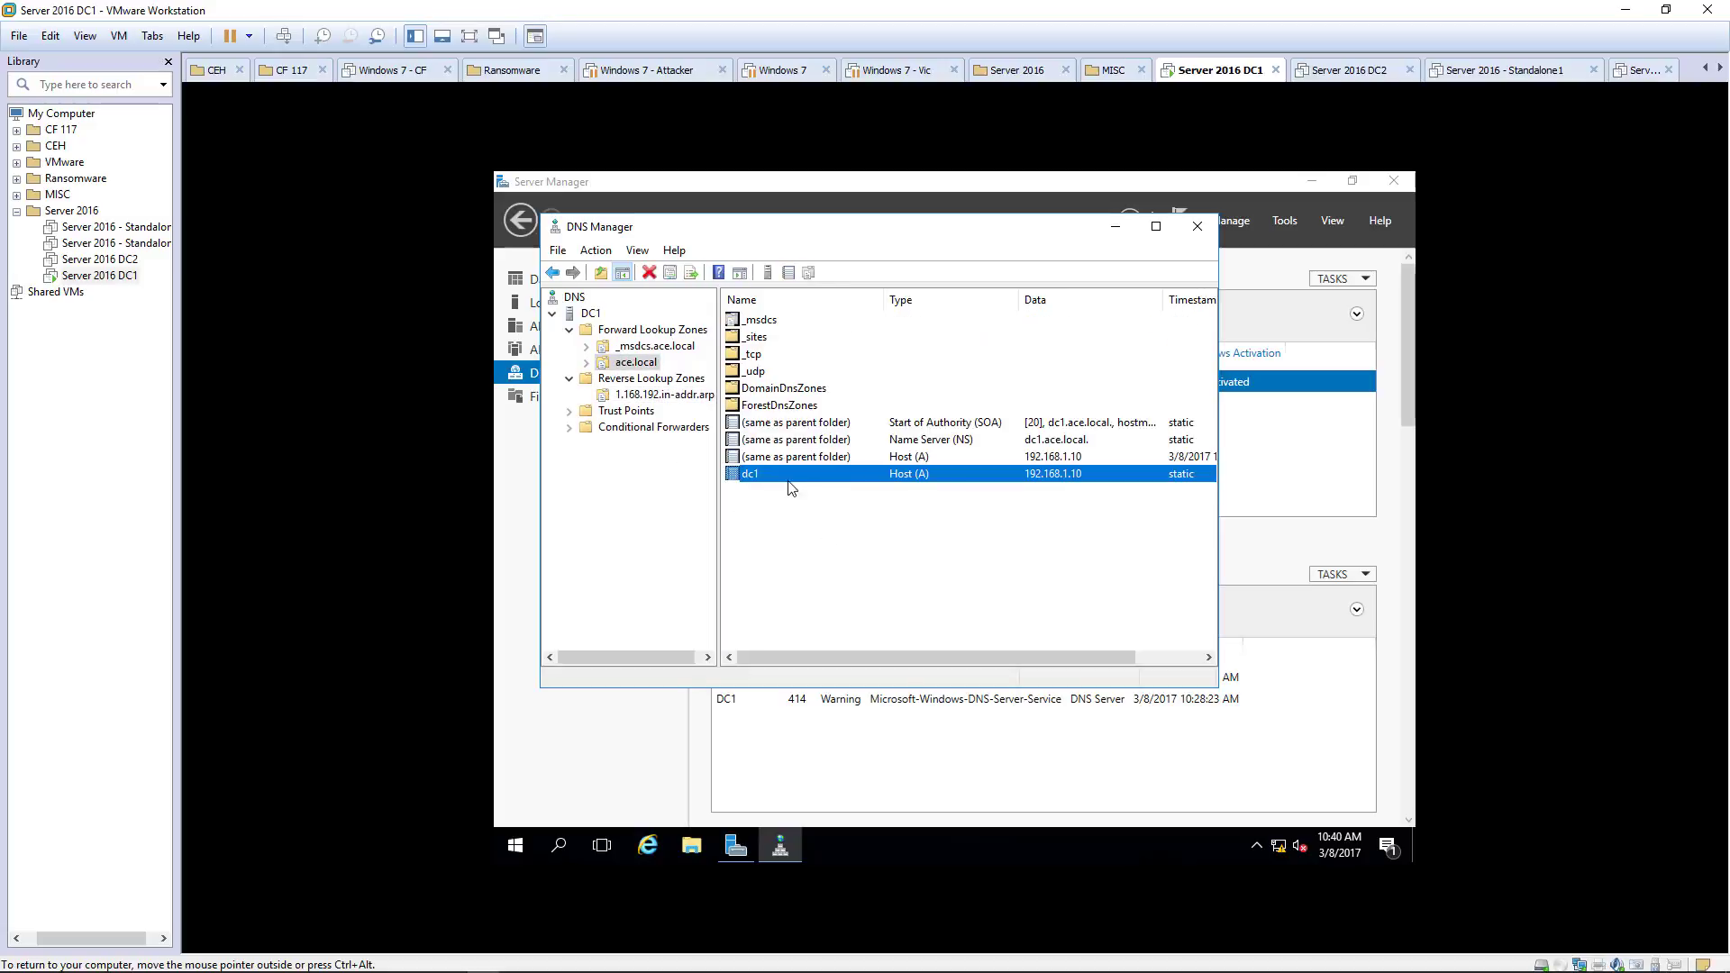
{"action": "double_click", "coordinate": [911, 477]}
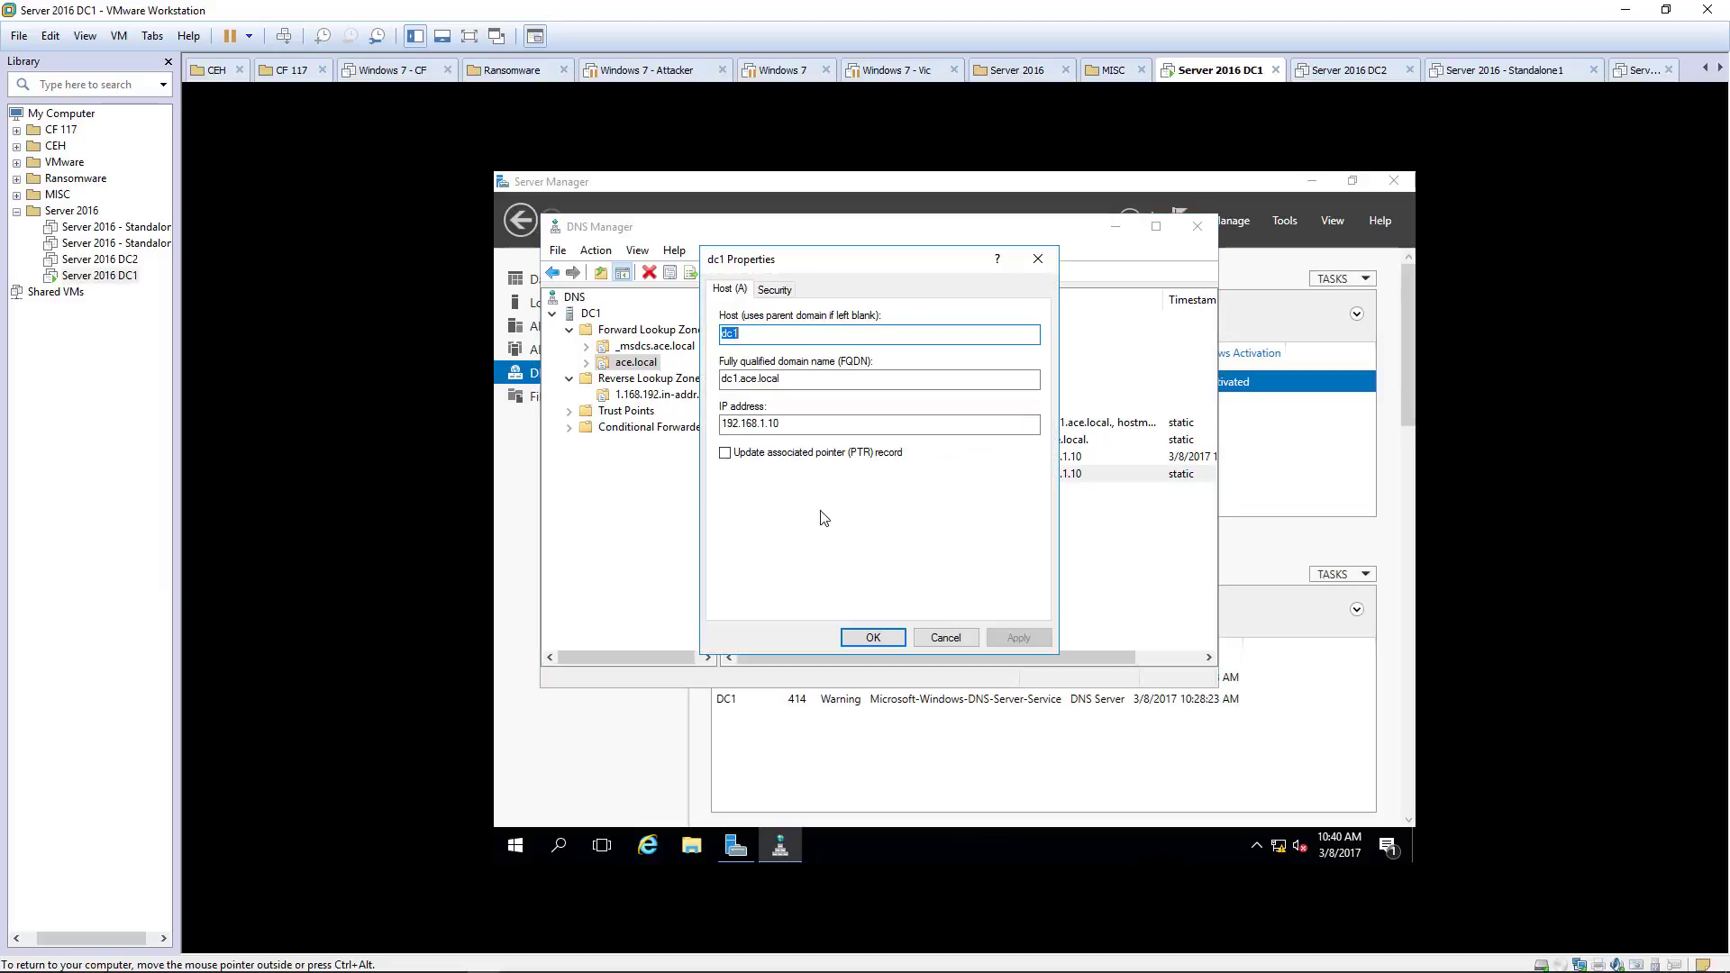
{"action": "left_click", "coordinate": [747, 455]}
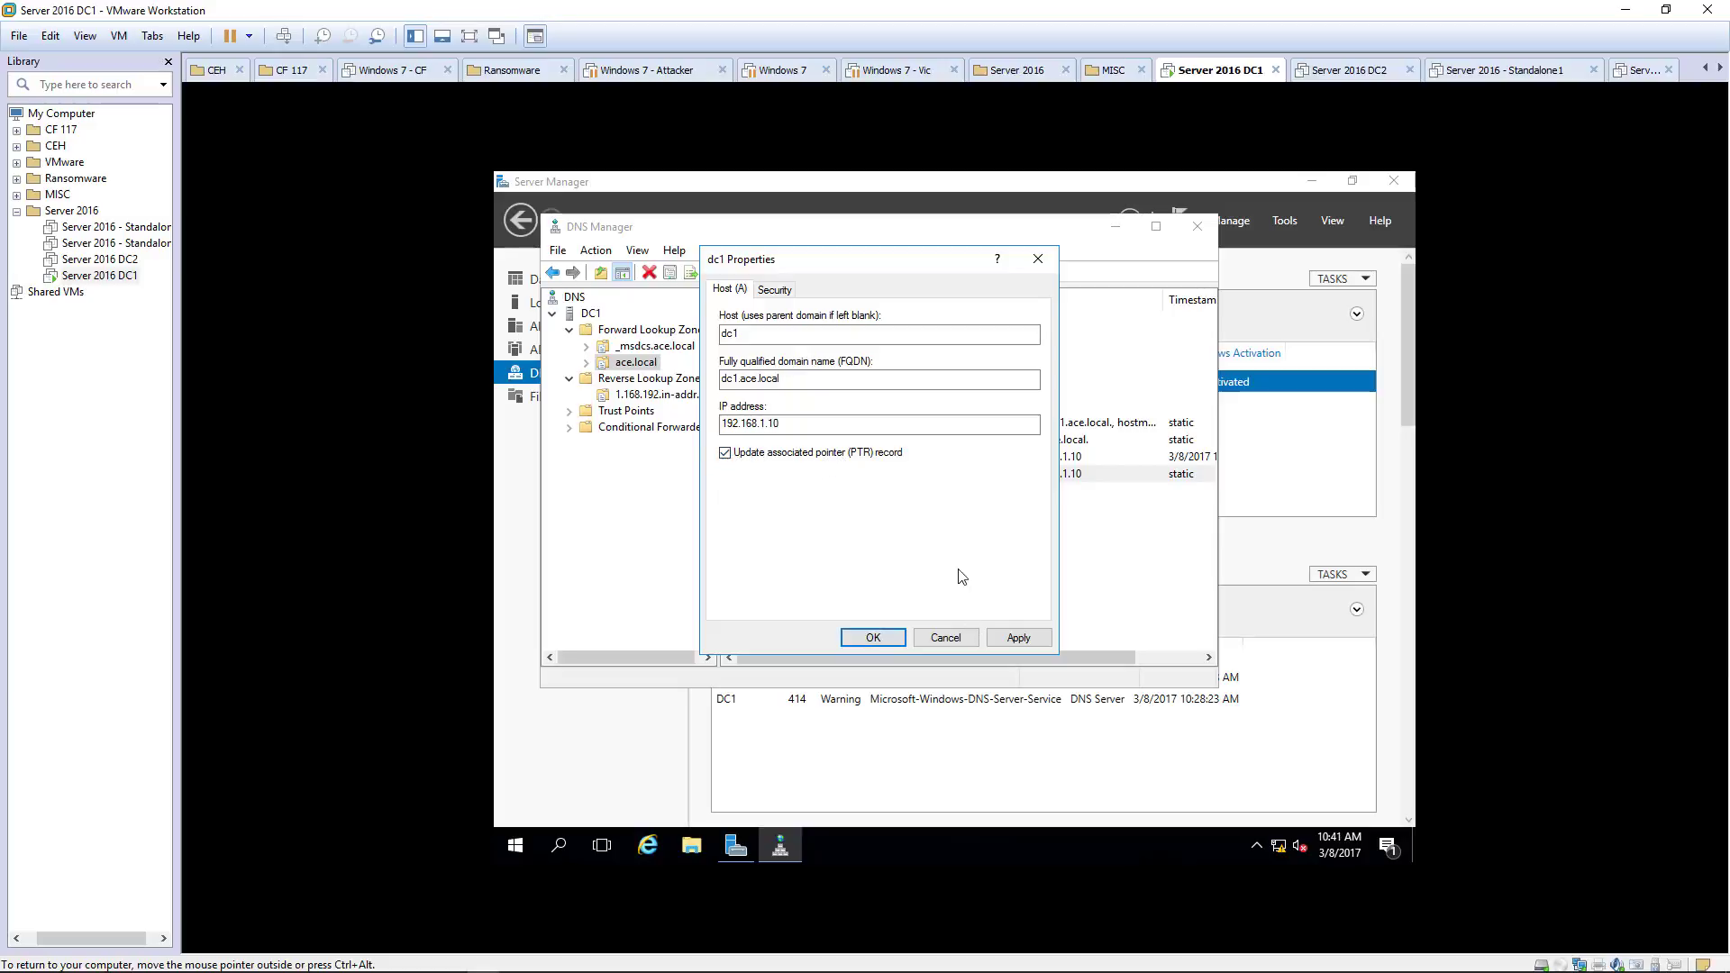
{"action": "left_click", "coordinate": [1016, 637]}
{"action": "left_click", "coordinate": [874, 637]}
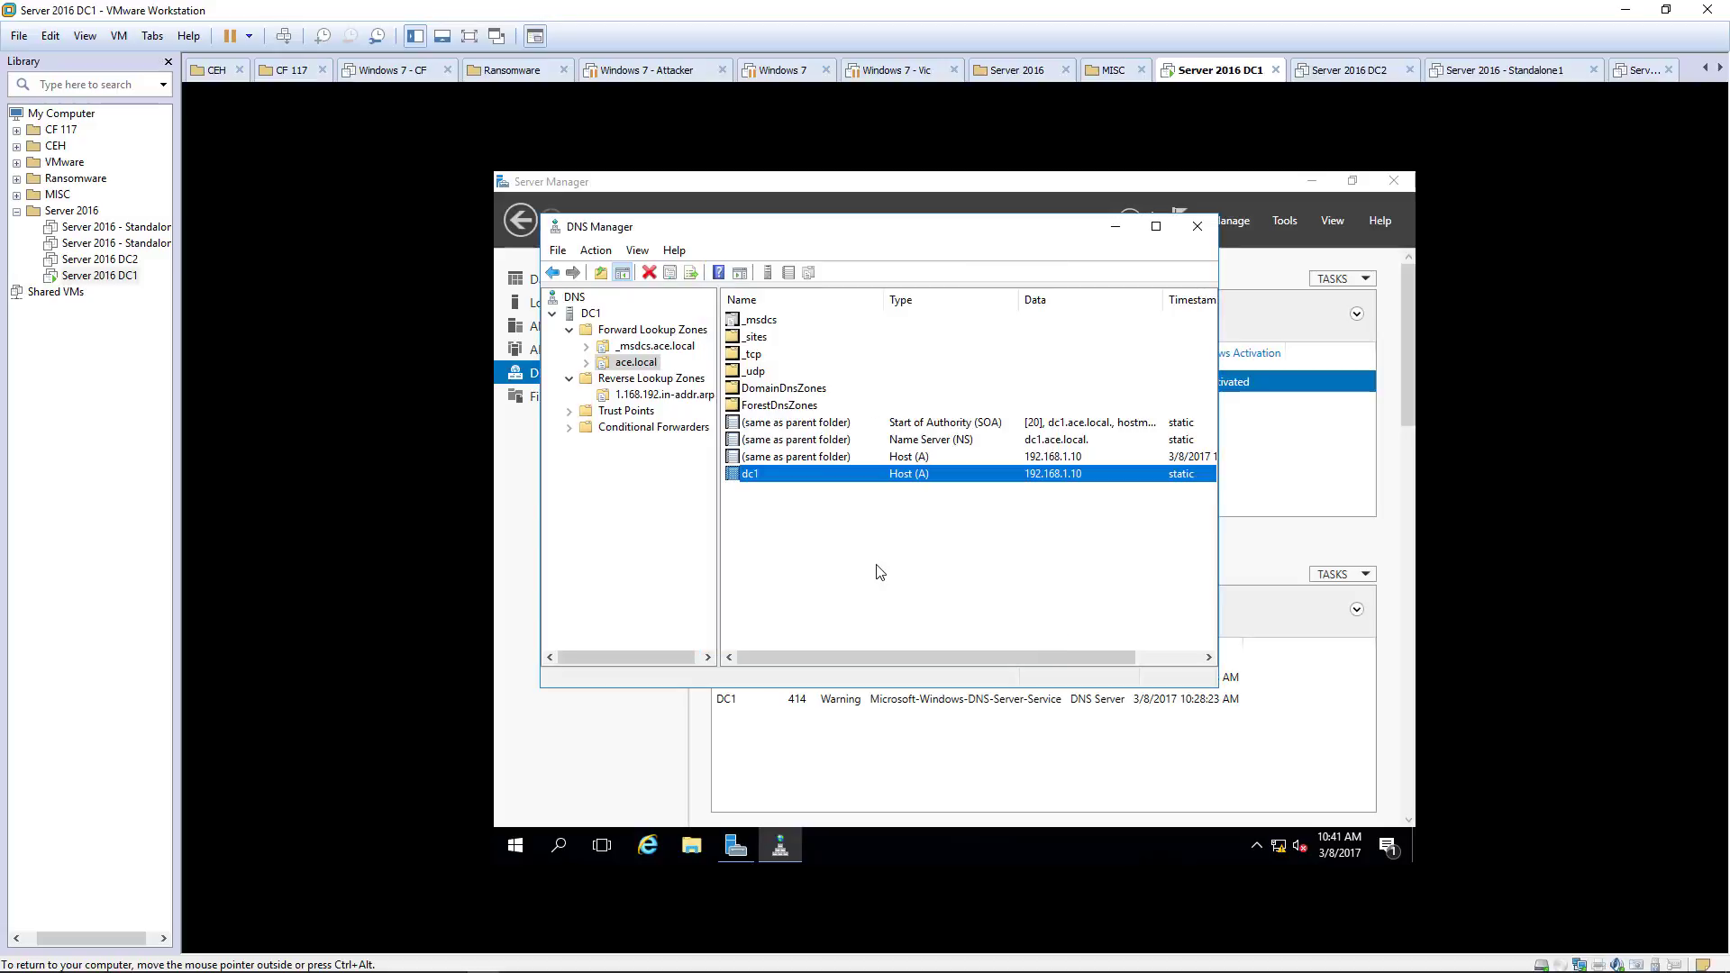
Step: Refresh ace.local and the 1.168.192.in-addr.arpa zone to reveal dc1's 192.168.1.10 PTR record
{"action": "right_click", "coordinate": [847, 552]}
{"action": "left_click", "coordinate": [896, 397]}
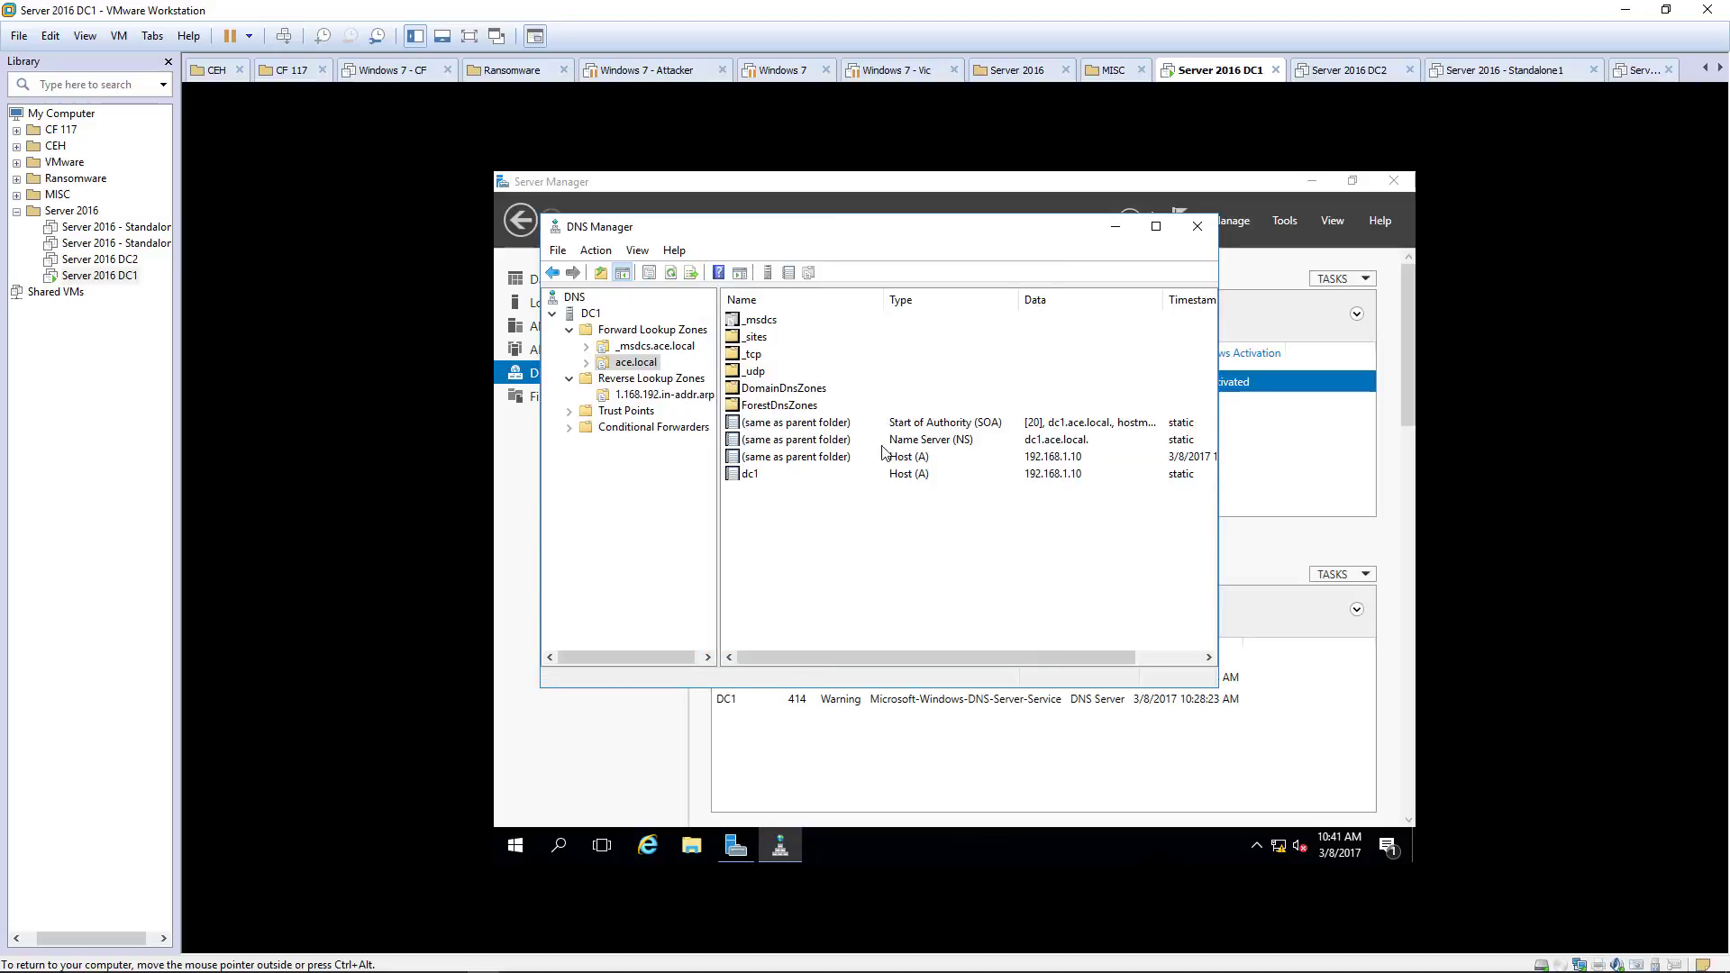
{"action": "left_click", "coordinate": [667, 394]}
{"action": "right_click", "coordinate": [811, 420]}
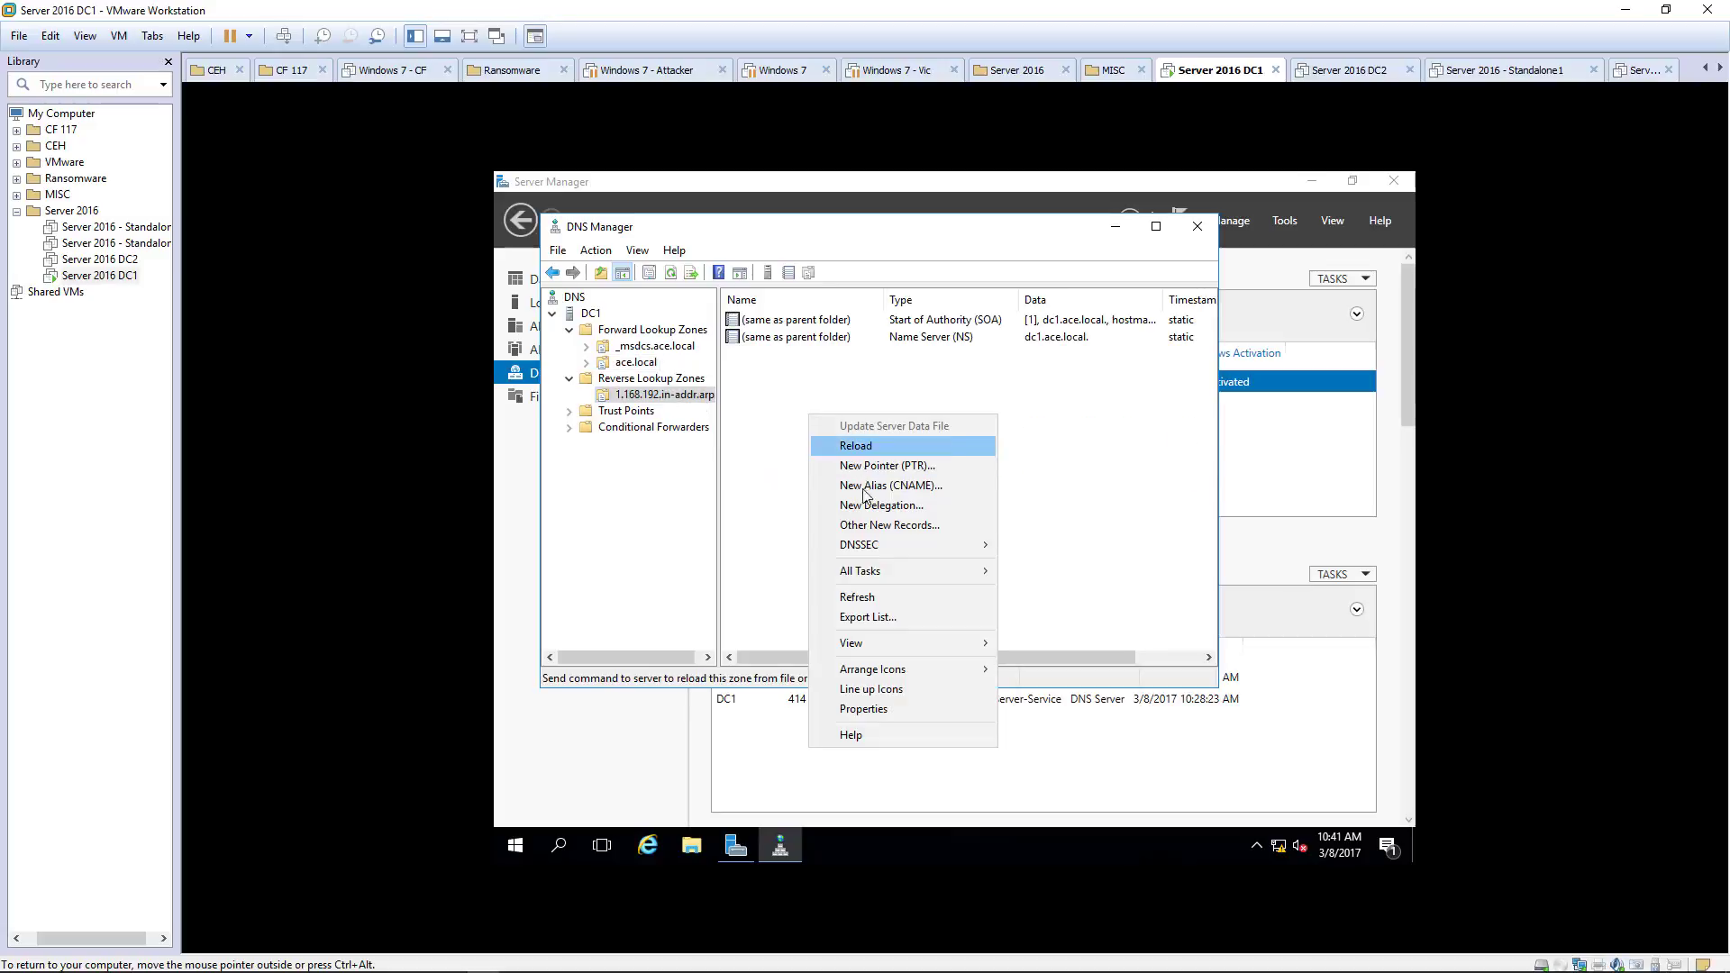
{"action": "left_click", "coordinate": [869, 598]}
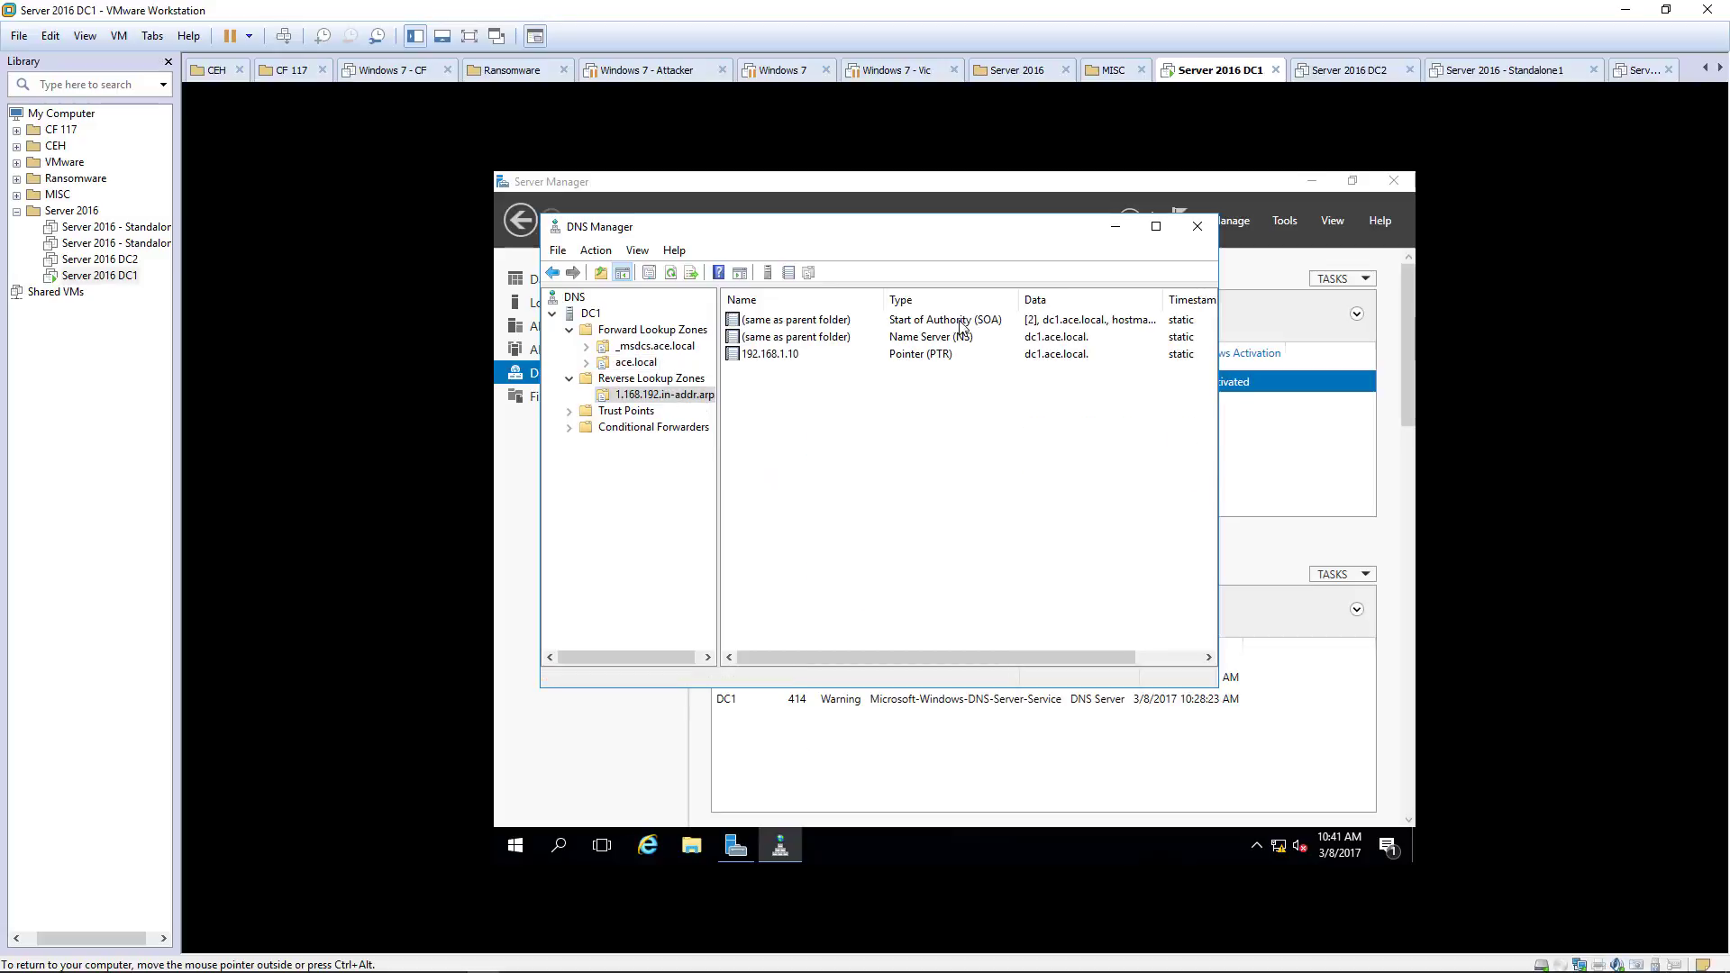
{"action": "left_click", "coordinate": [915, 357]}
{"action": "left_click", "coordinate": [917, 424]}
Step: Close DNS Manager and switch Server Manager back to the Dashboard
{"action": "left_click", "coordinate": [1193, 228]}
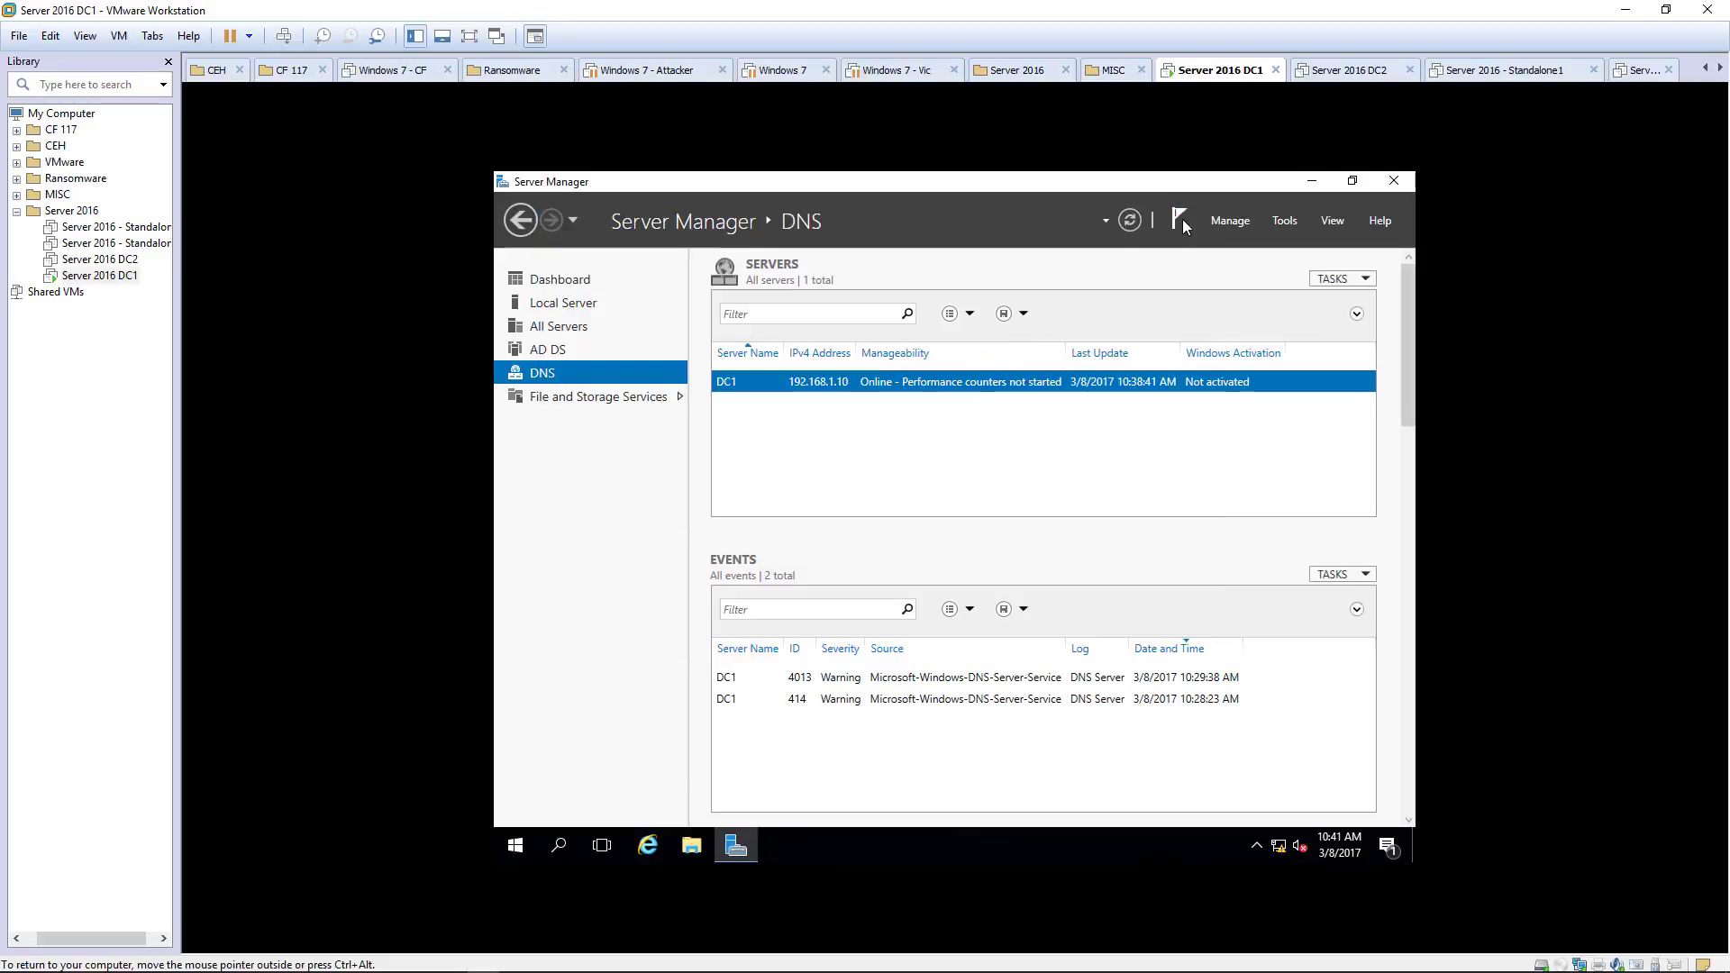
{"action": "left_click", "coordinate": [559, 285]}
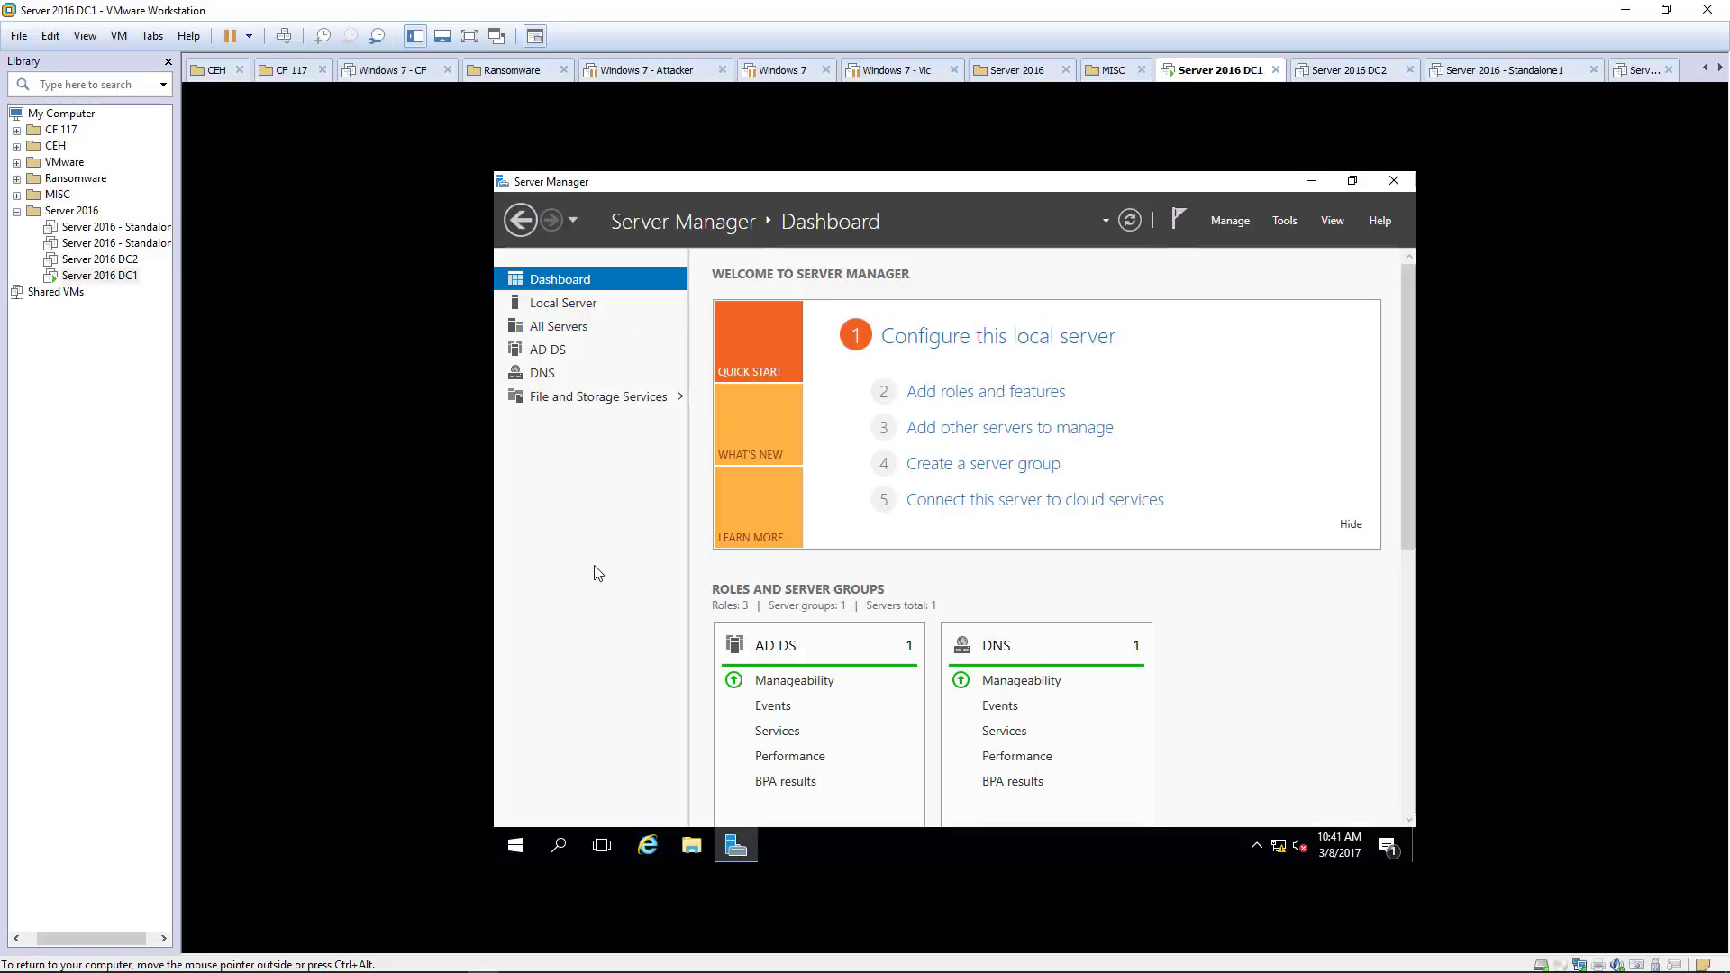